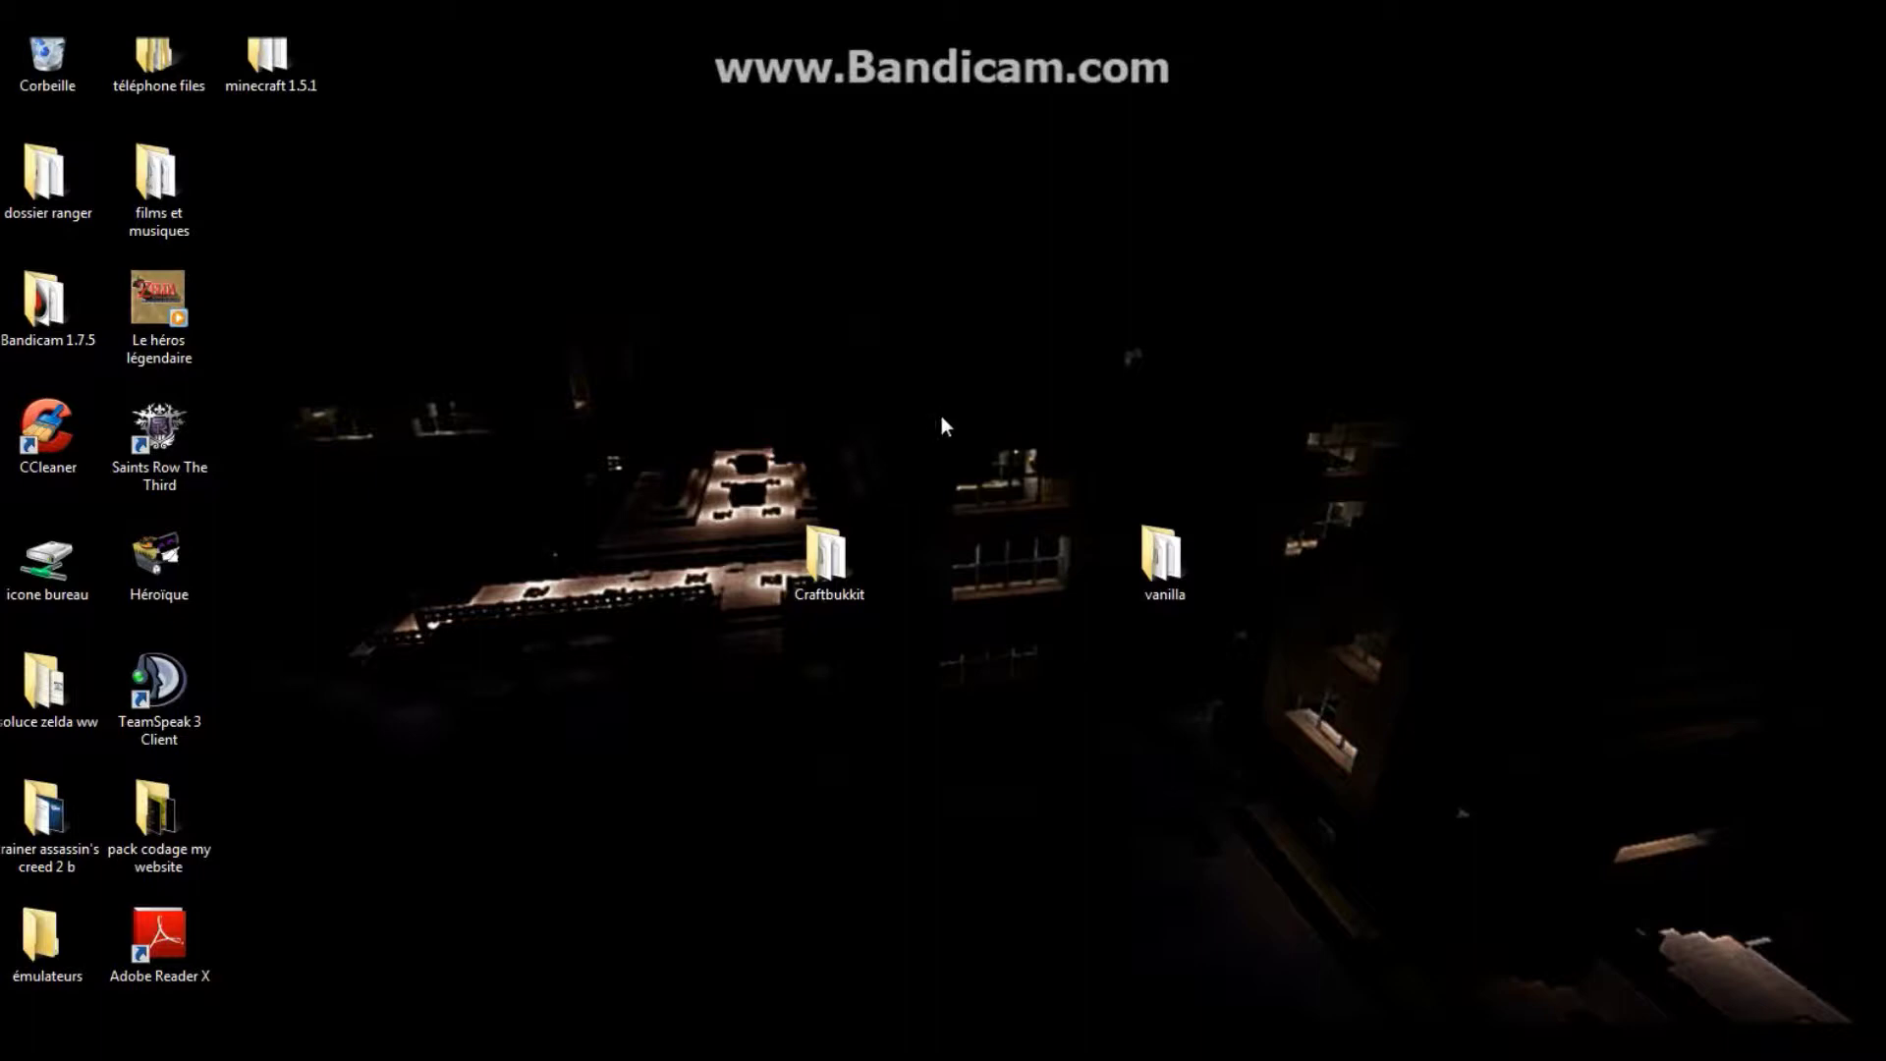
drag(968, 322, 975, 898)
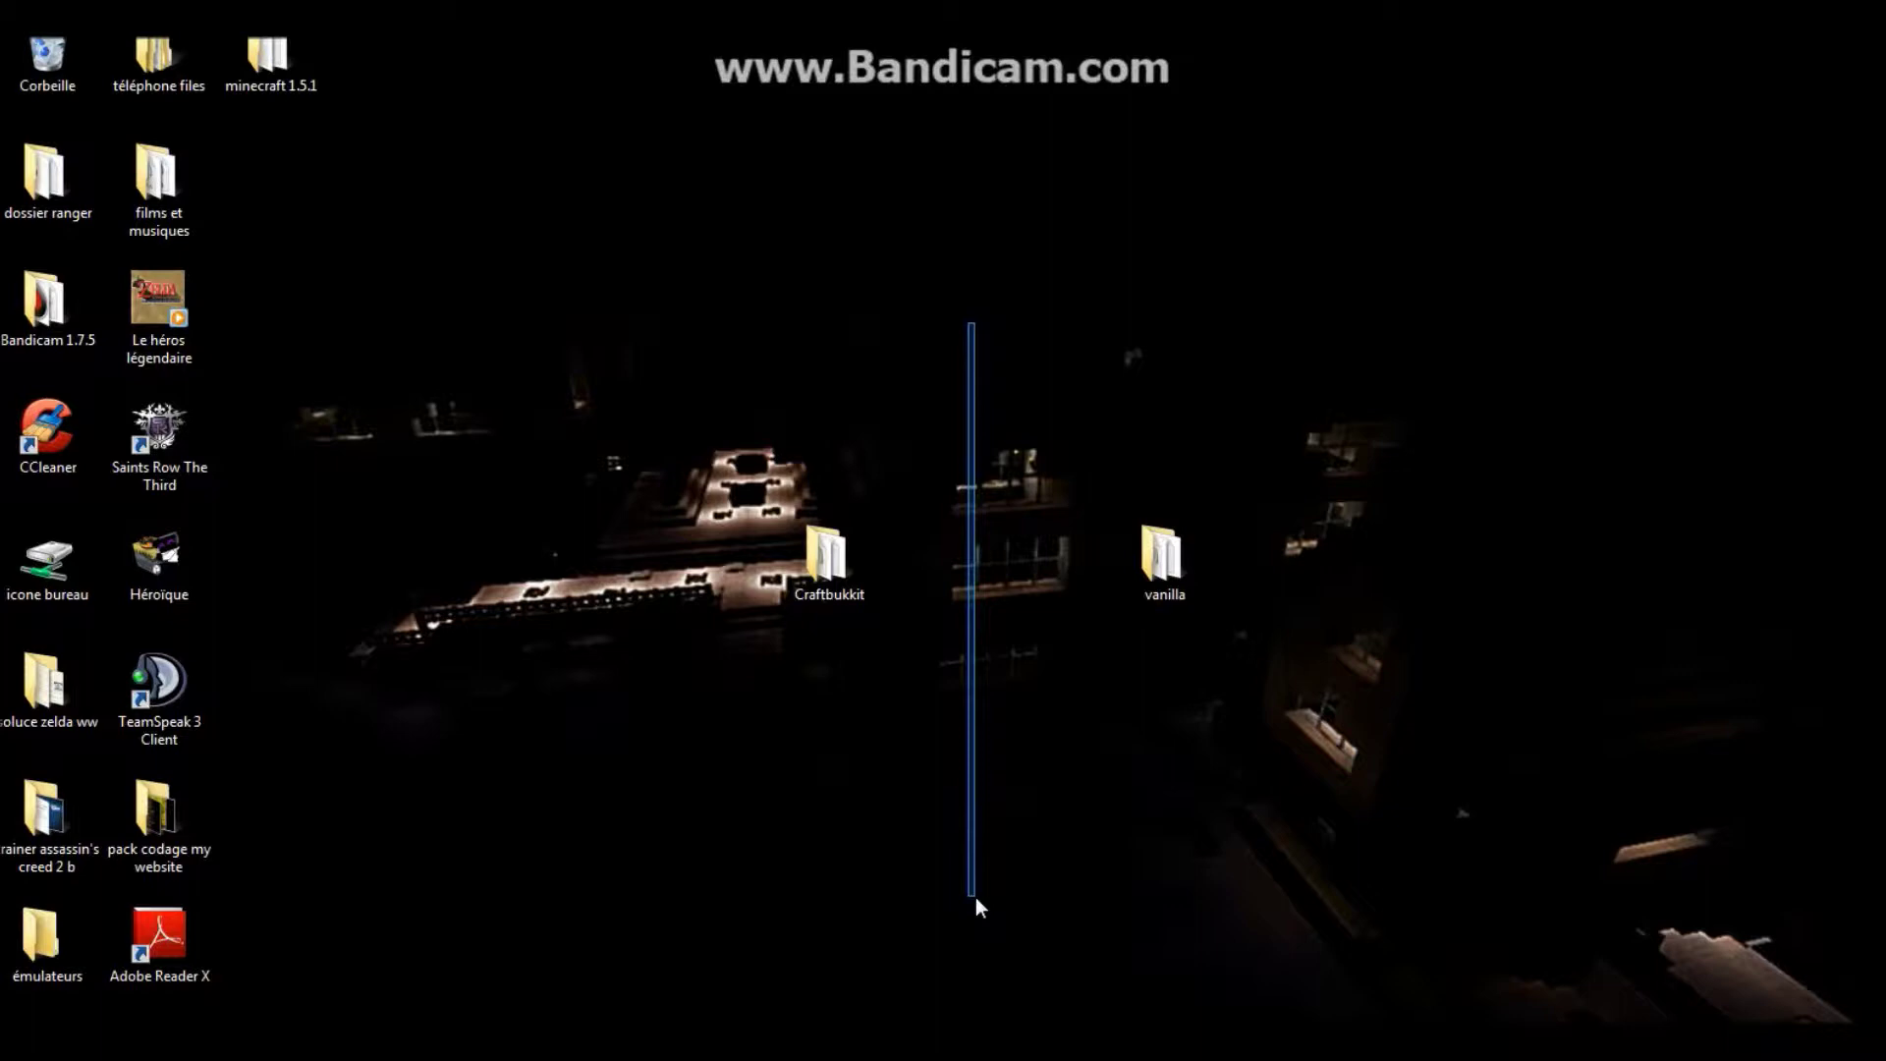
drag(975, 898, 973, 889)
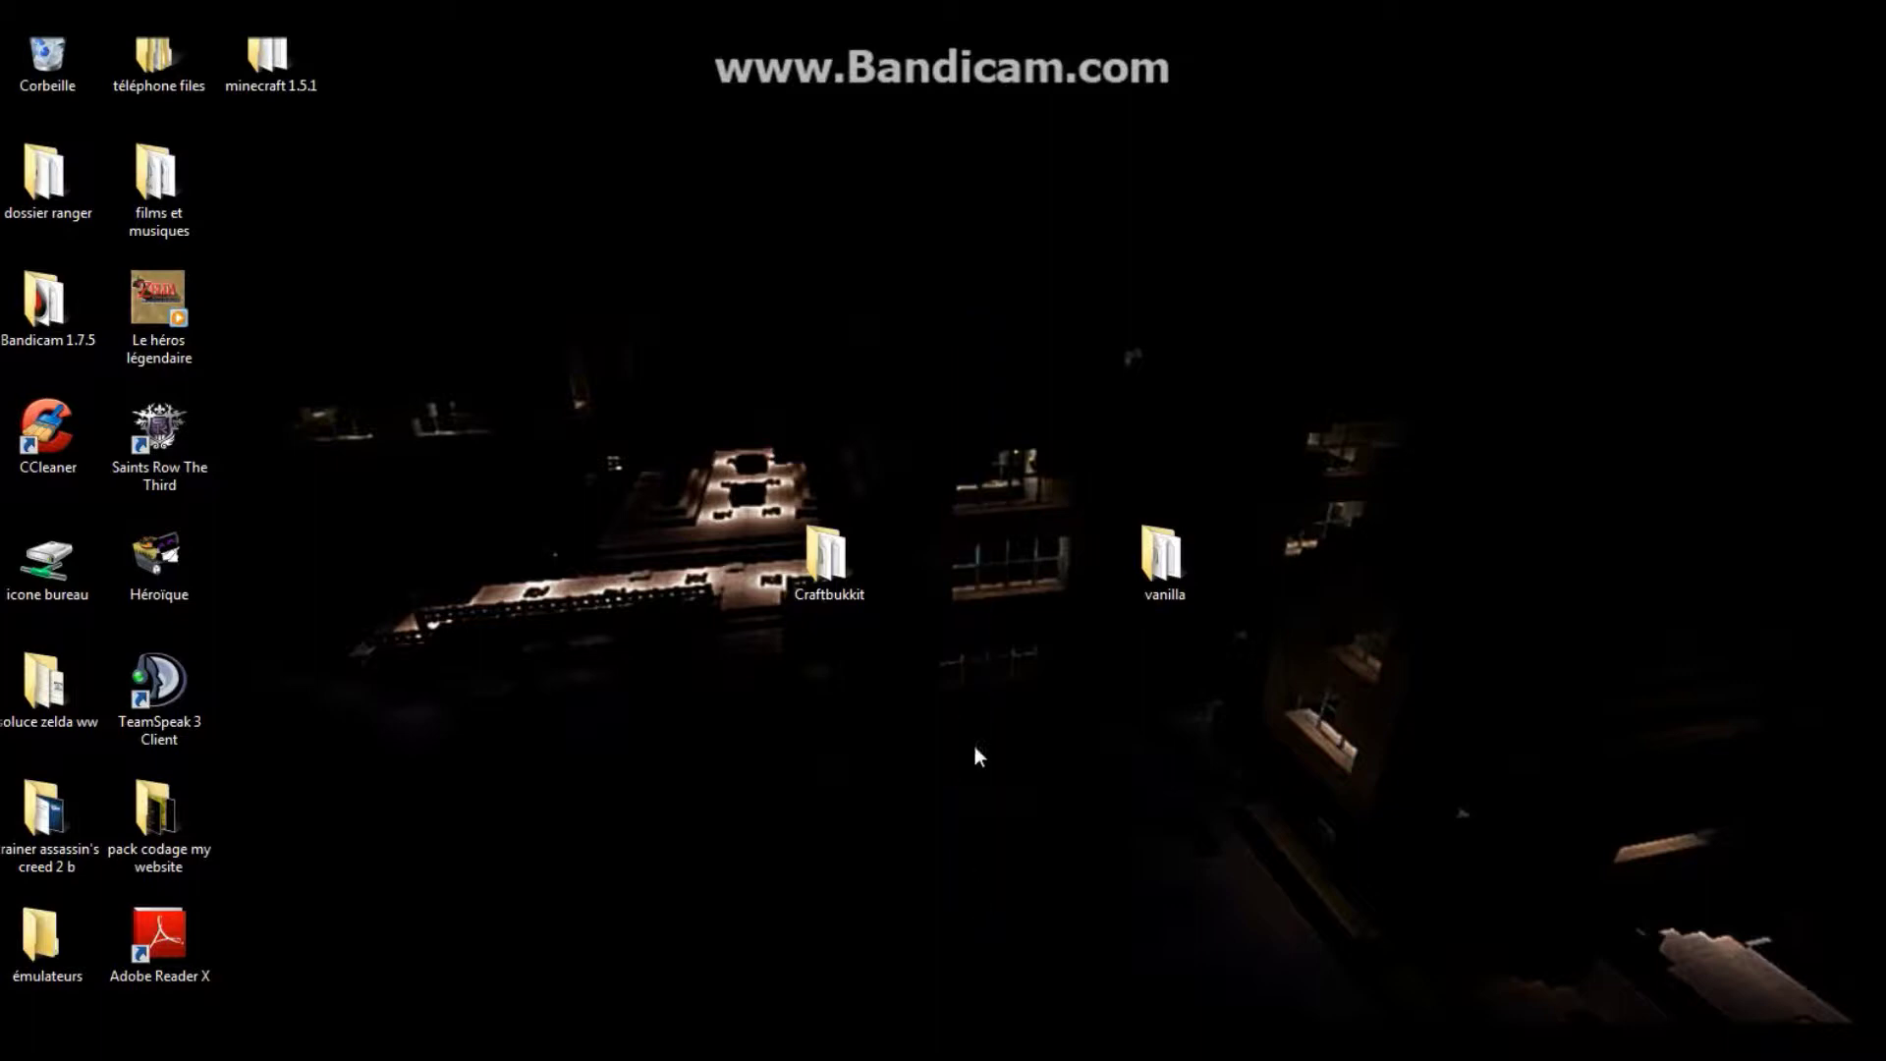
drag(1000, 391, 1001, 801)
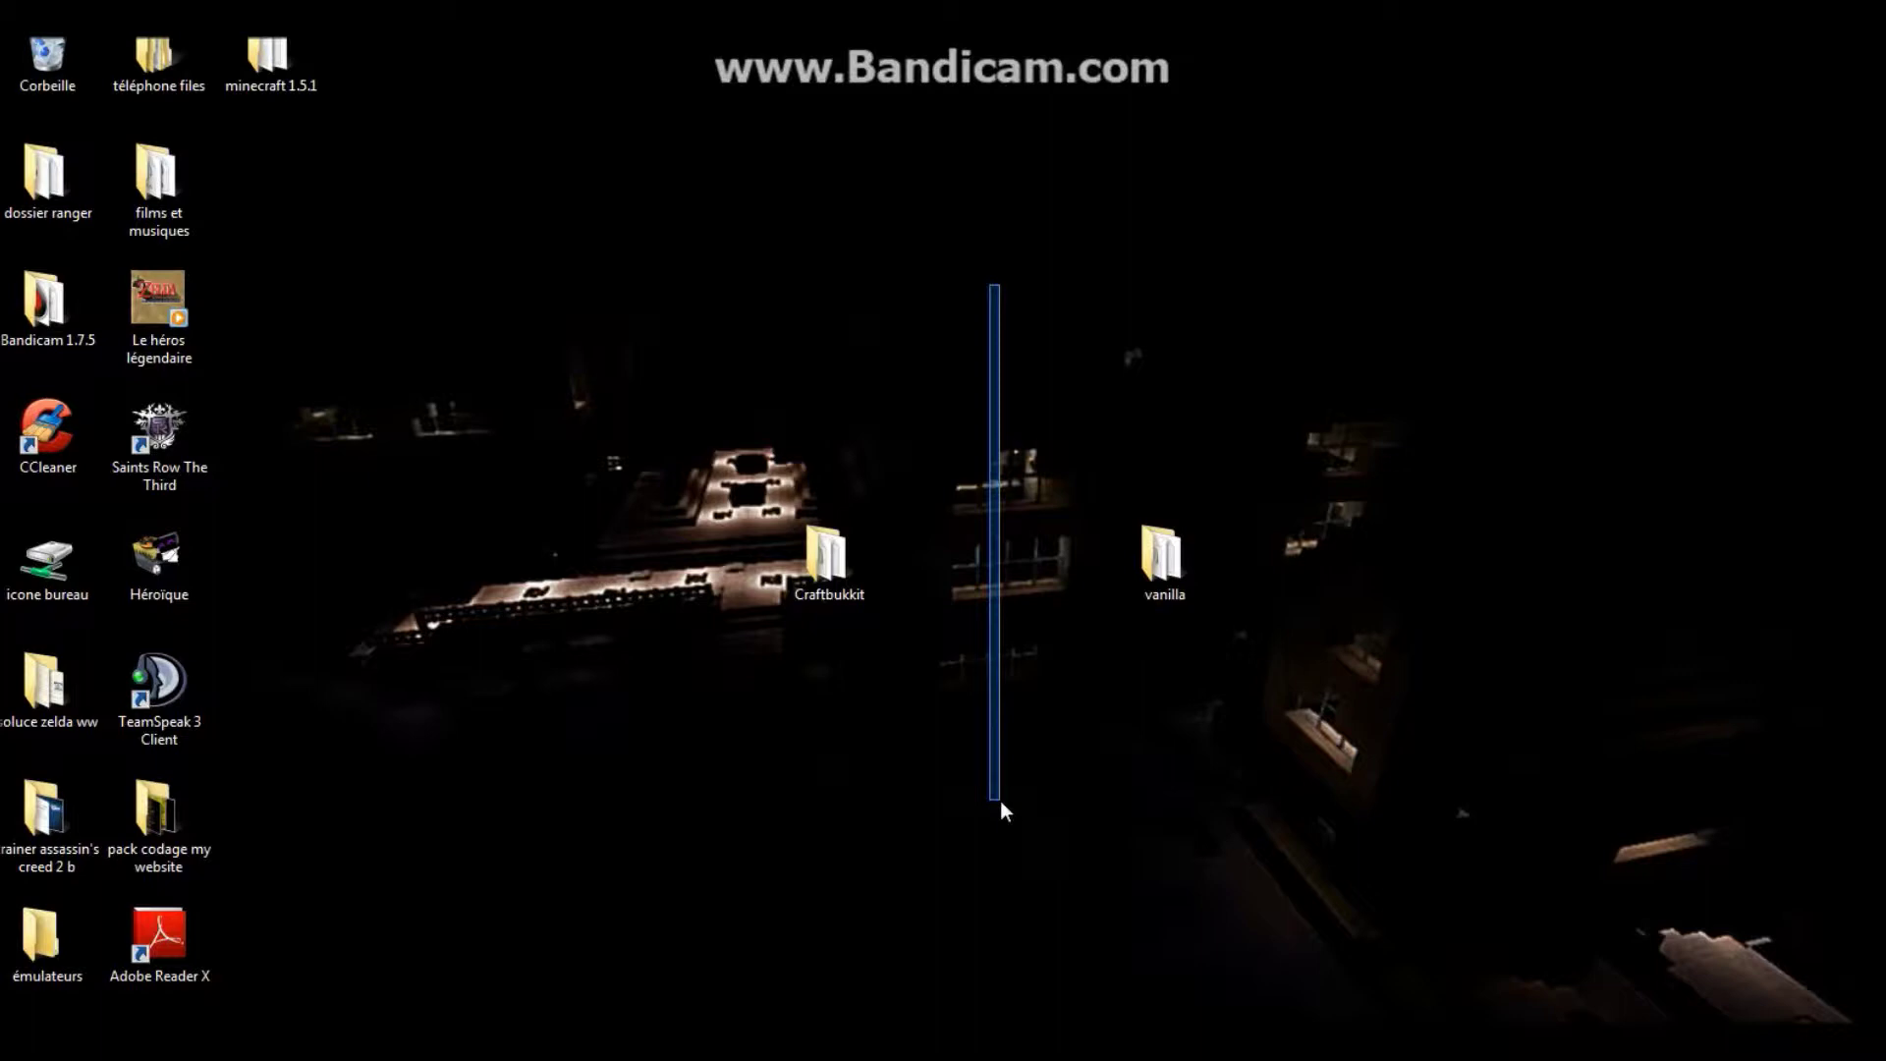
drag(1001, 801, 1004, 801)
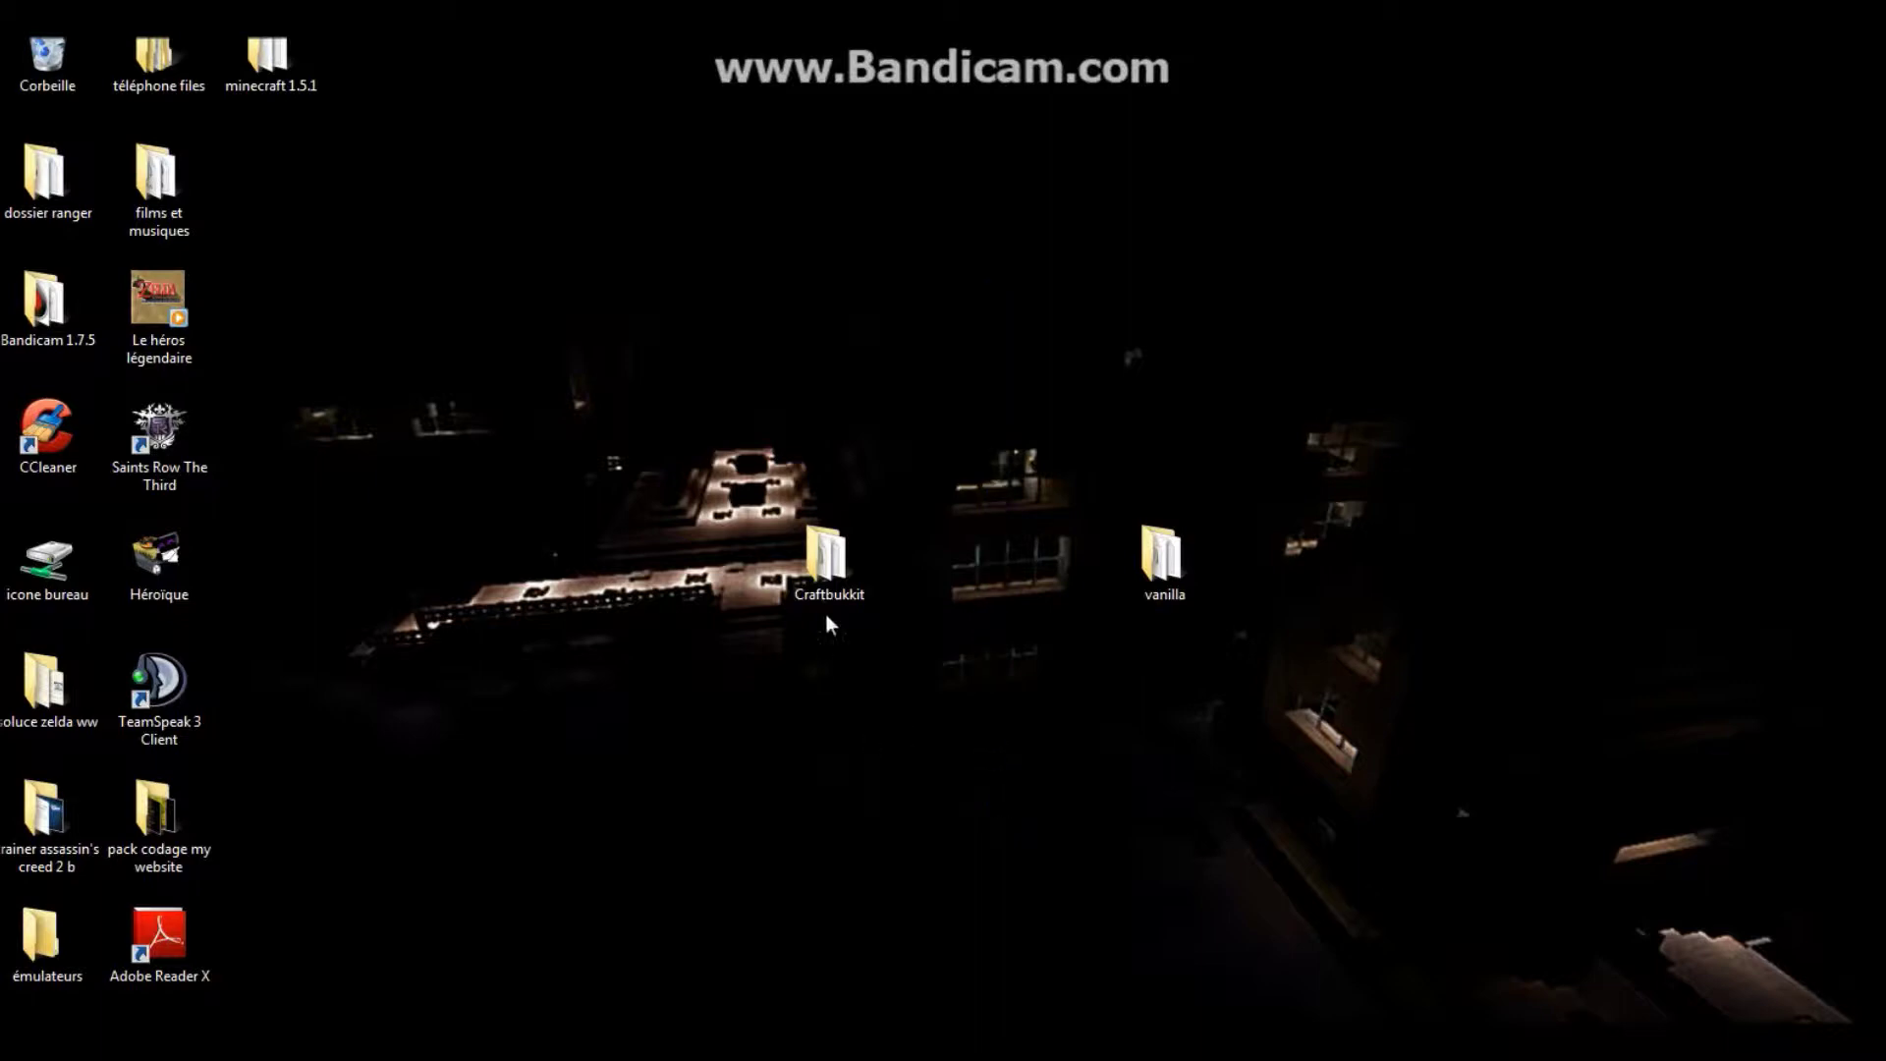
click(1159, 555)
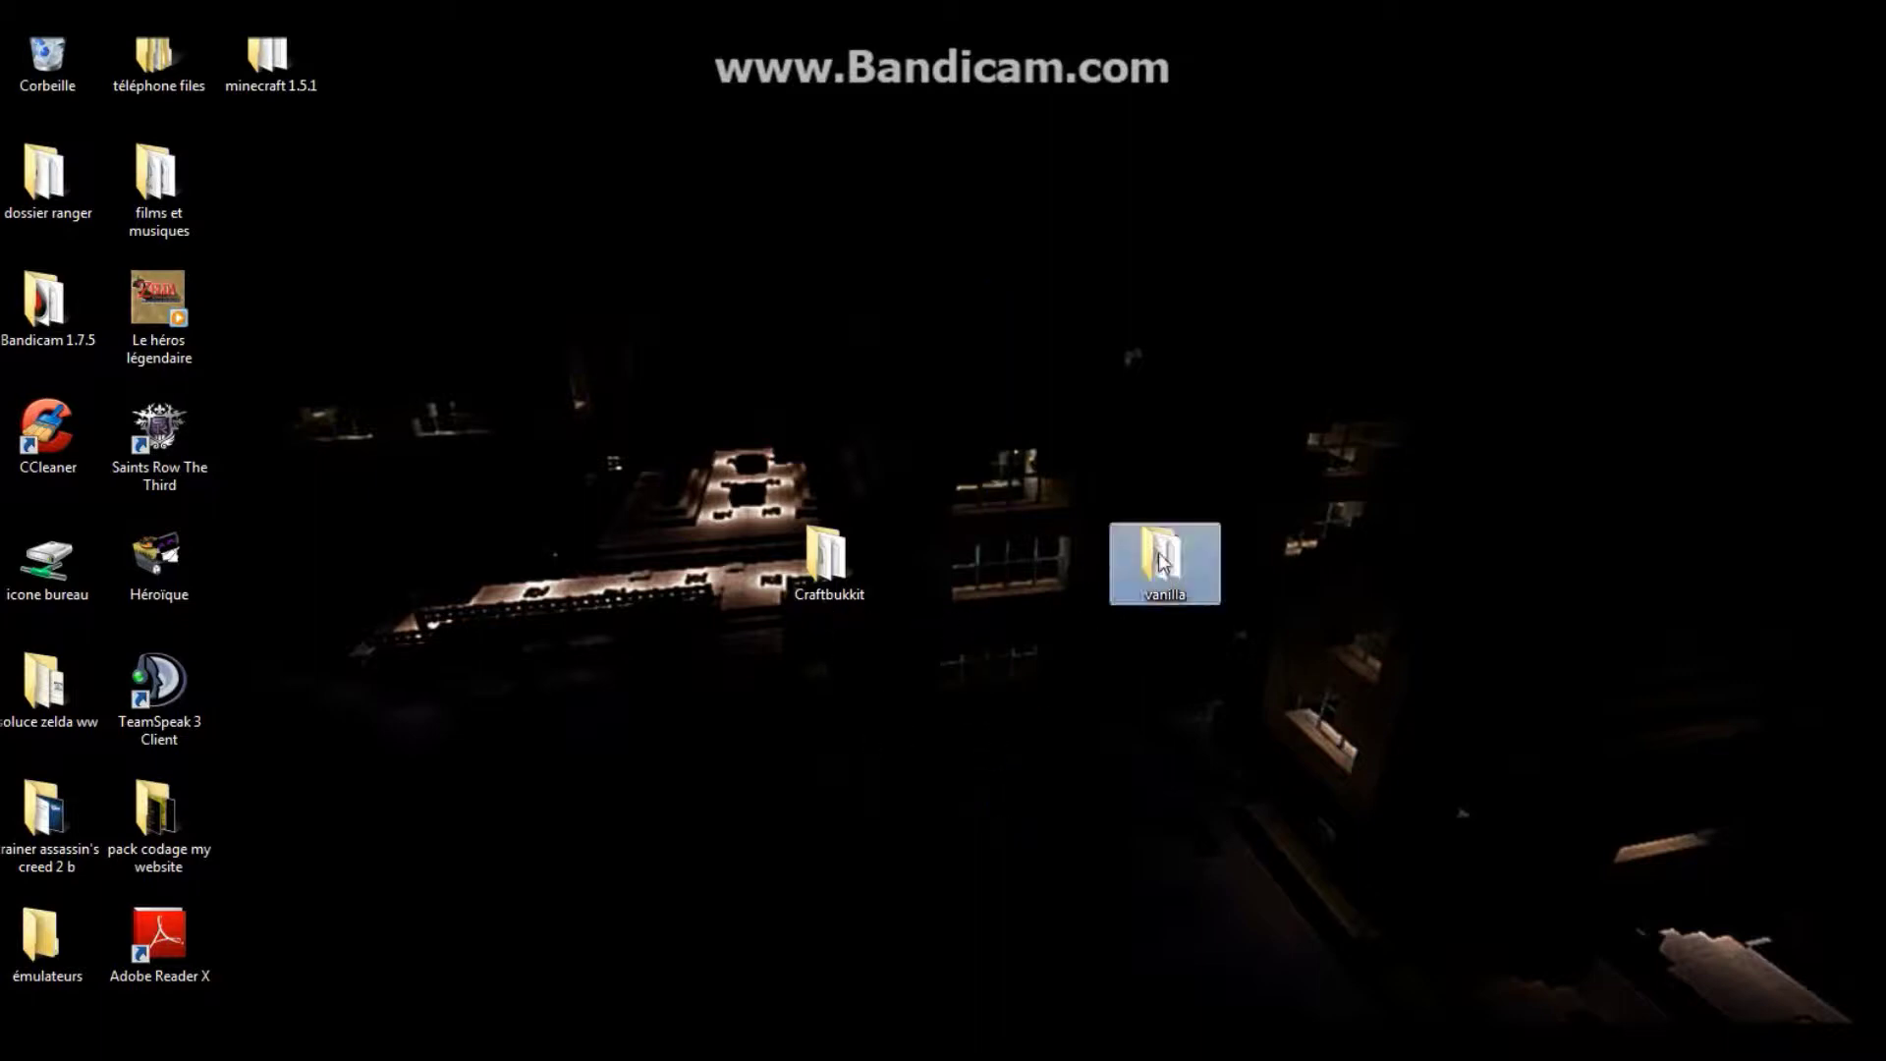
ctrl+click(821, 570)
click(823, 573)
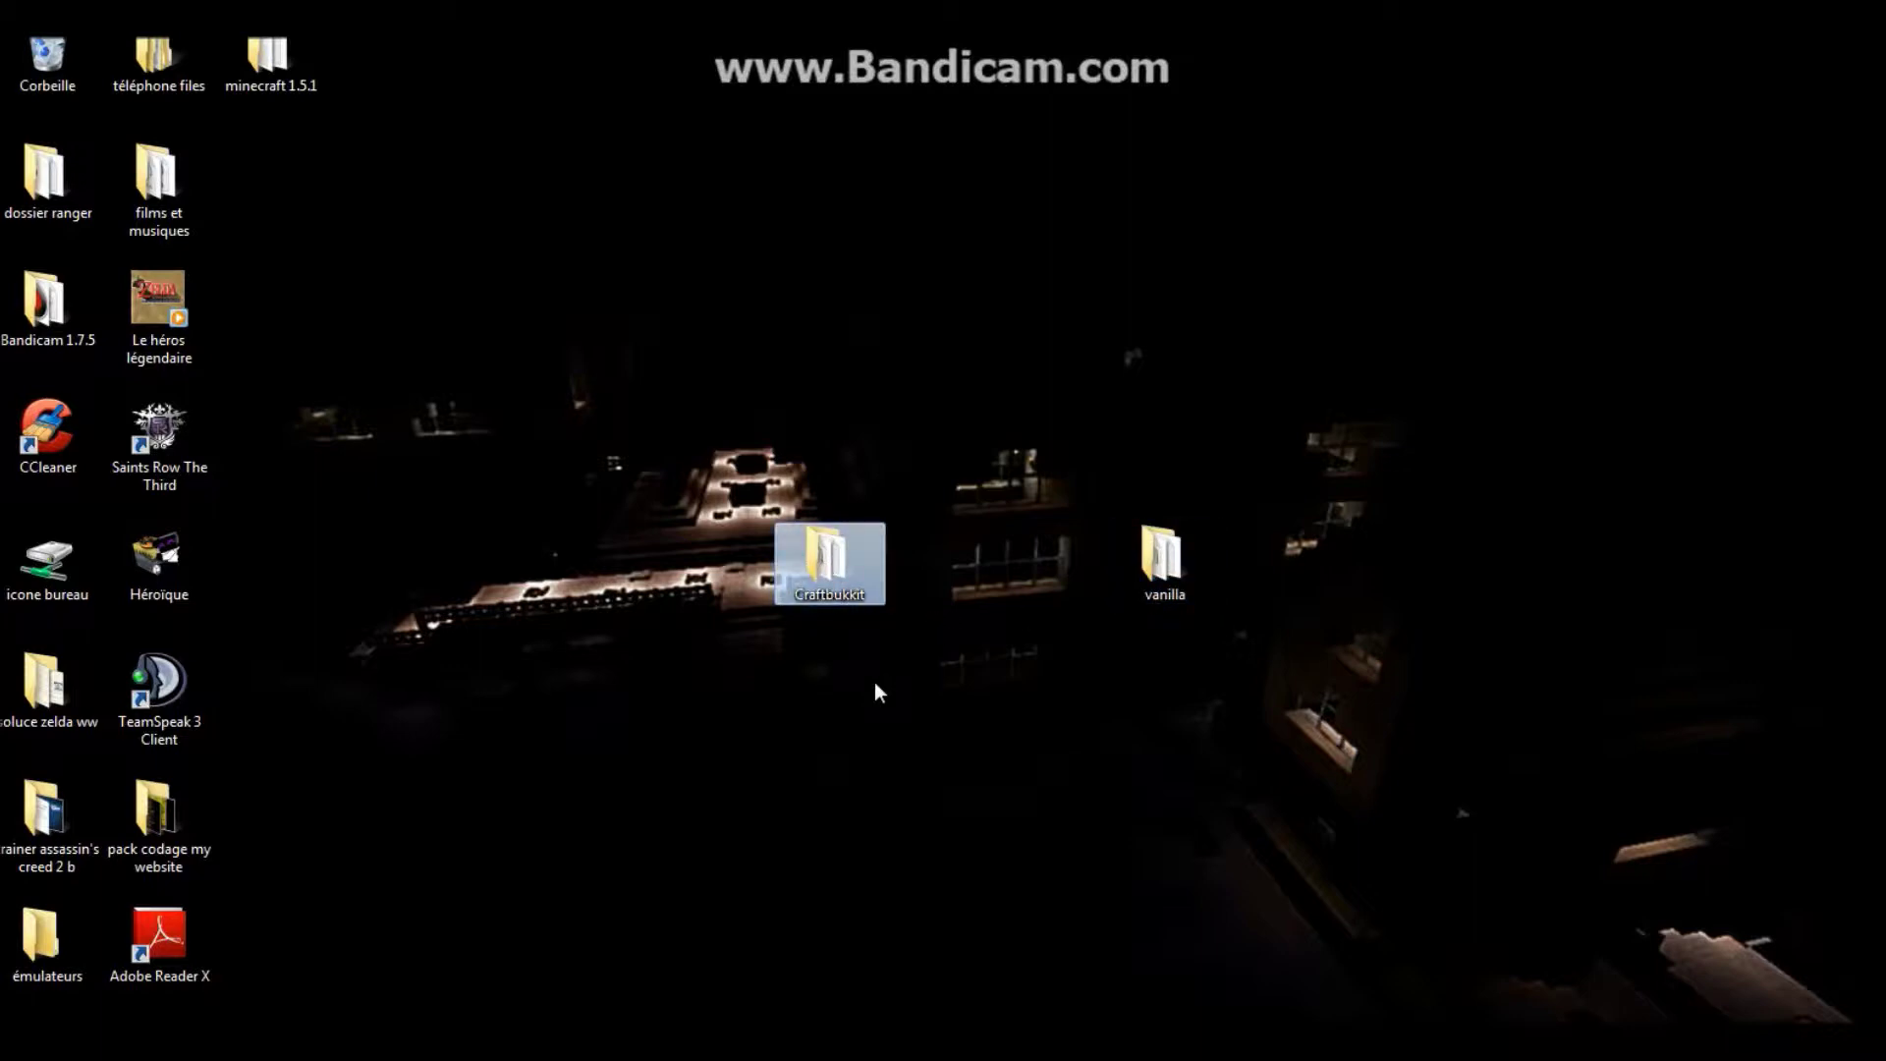
click(1162, 558)
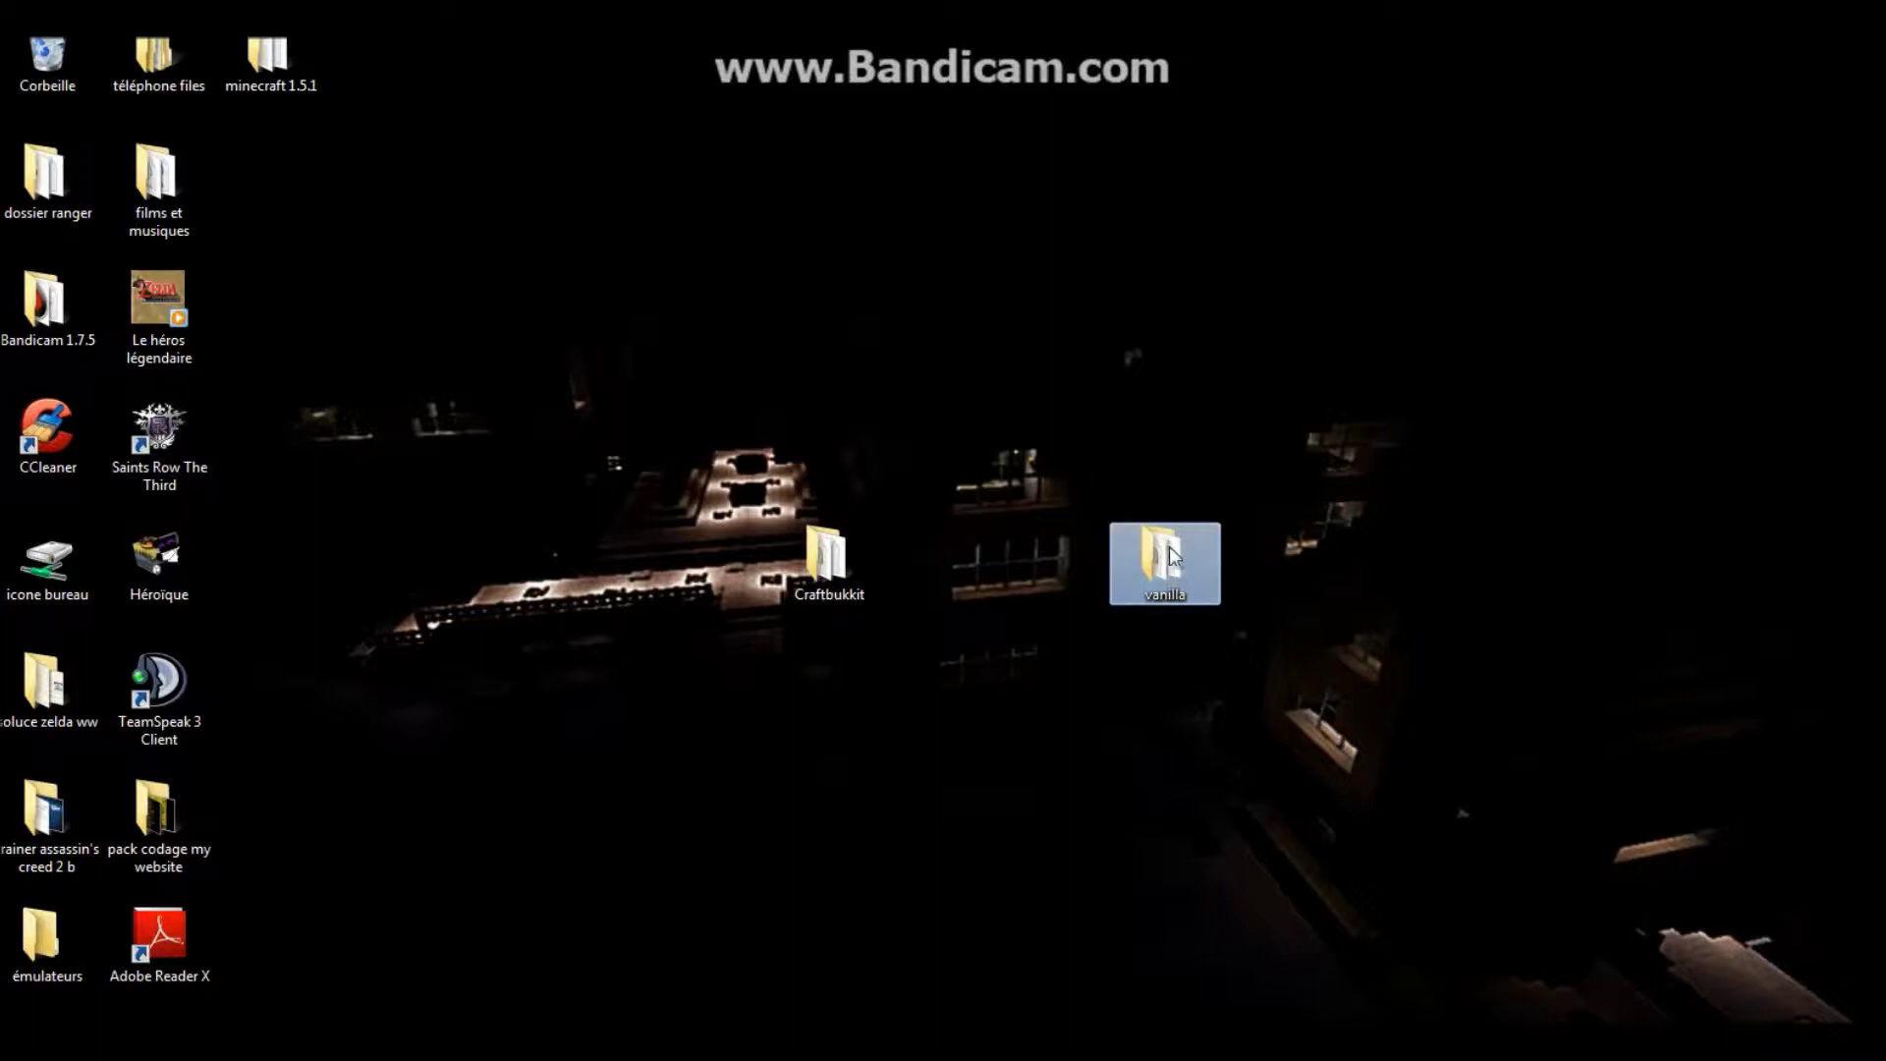
click(825, 565)
click(1133, 556)
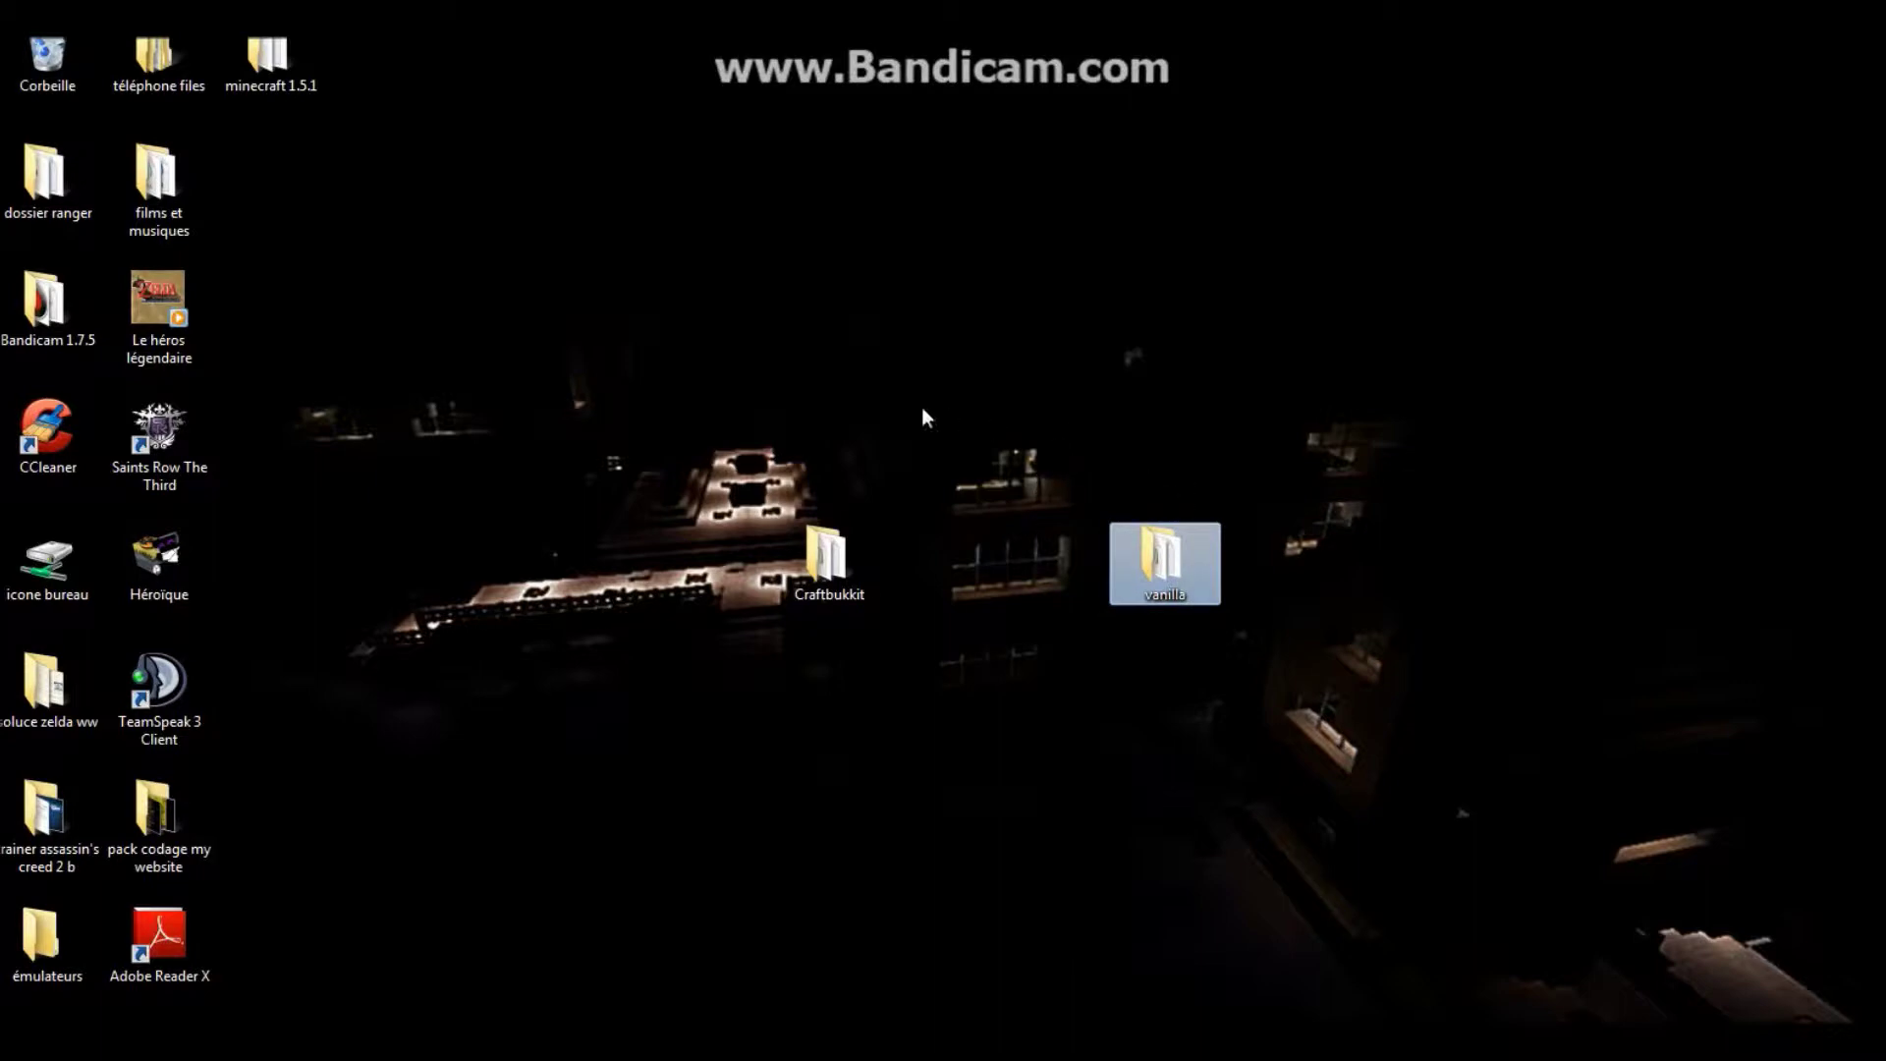
- Look through the contents of the Craftbukkit and vanilla server folders, closing each one after viewing it
double_click(1177, 585)
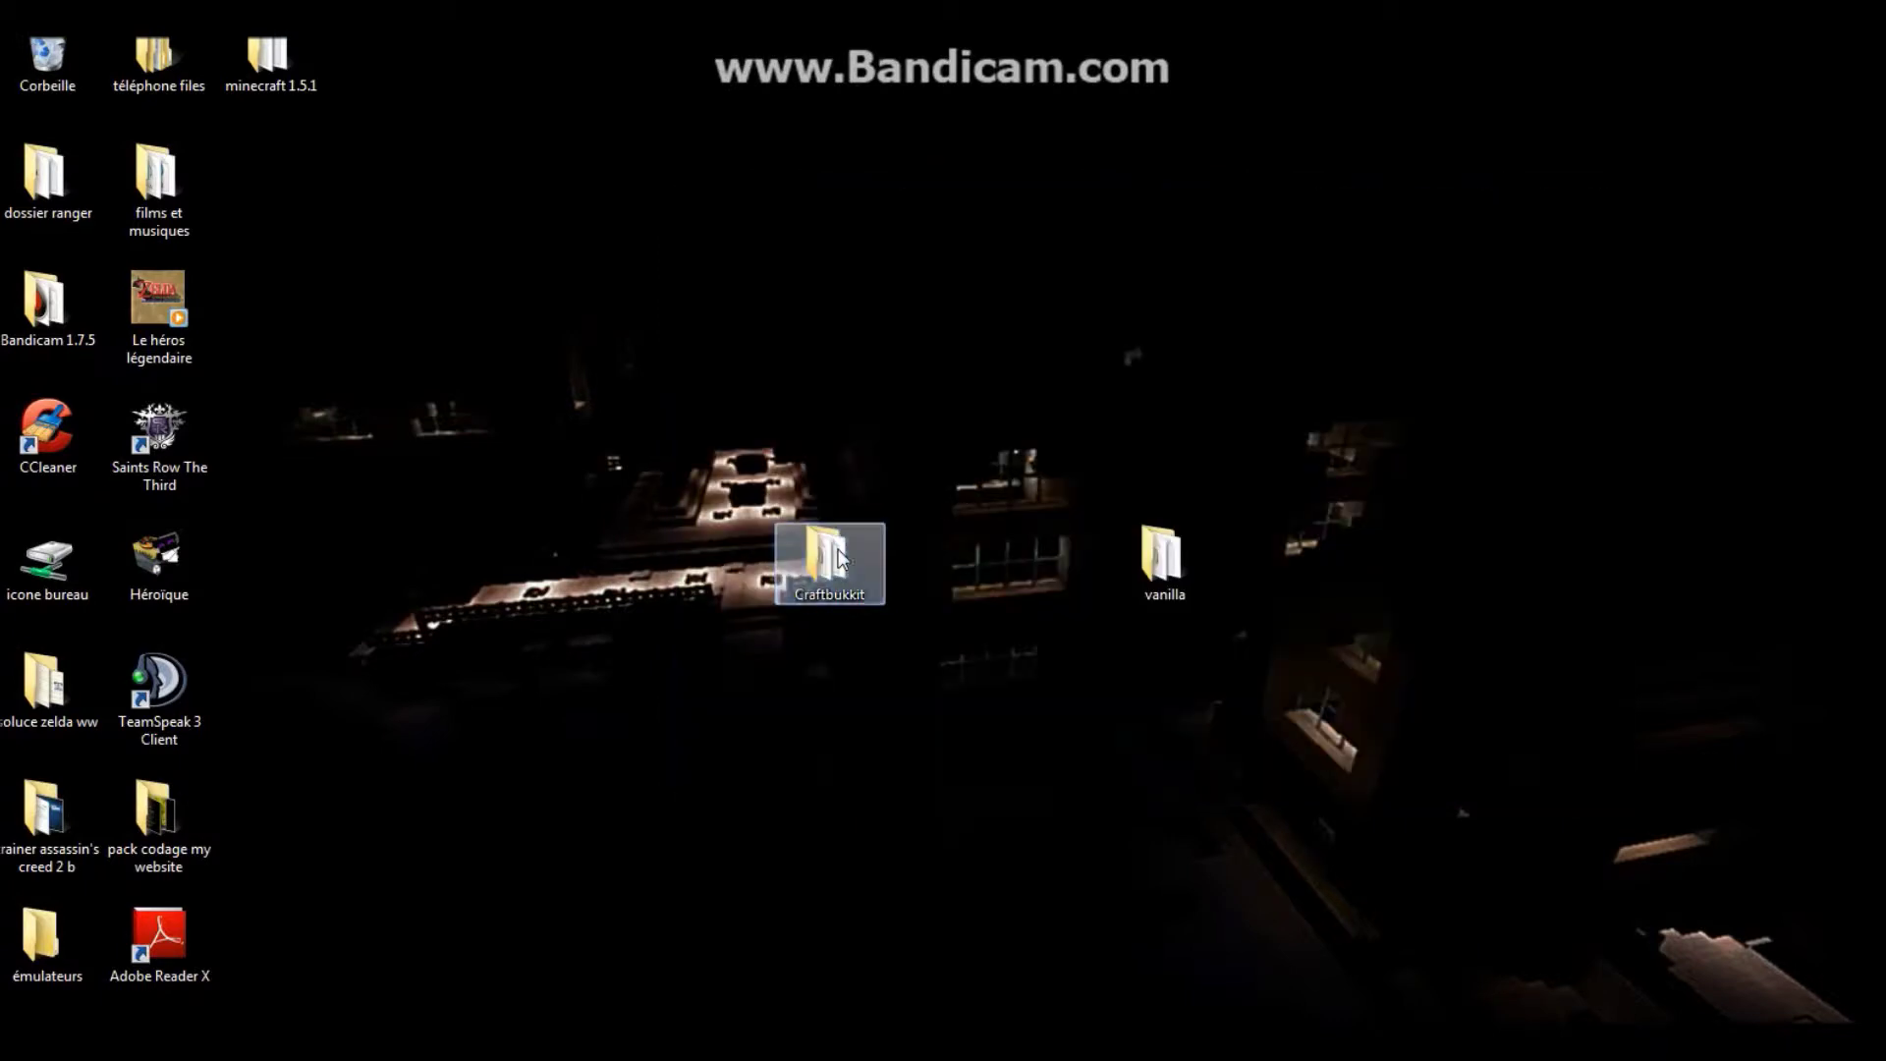
double_click(821, 560)
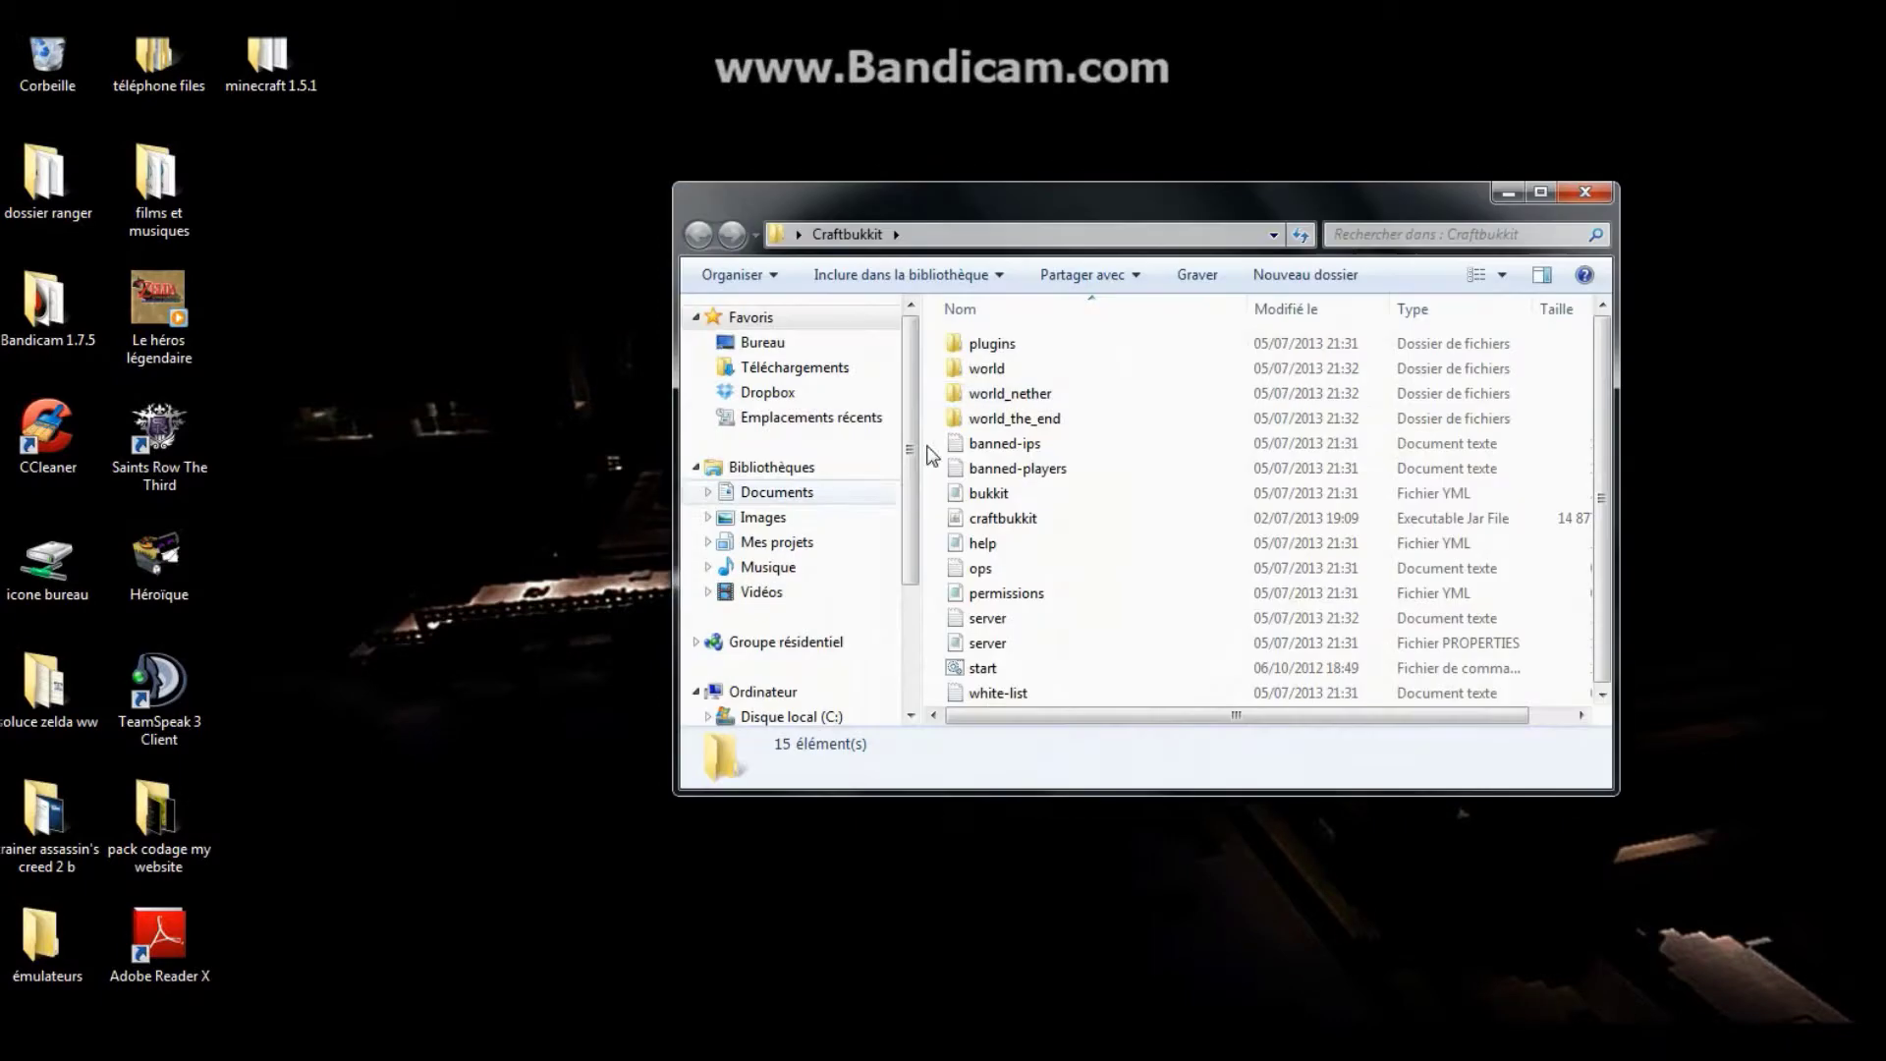
click(1584, 191)
double_click(1184, 545)
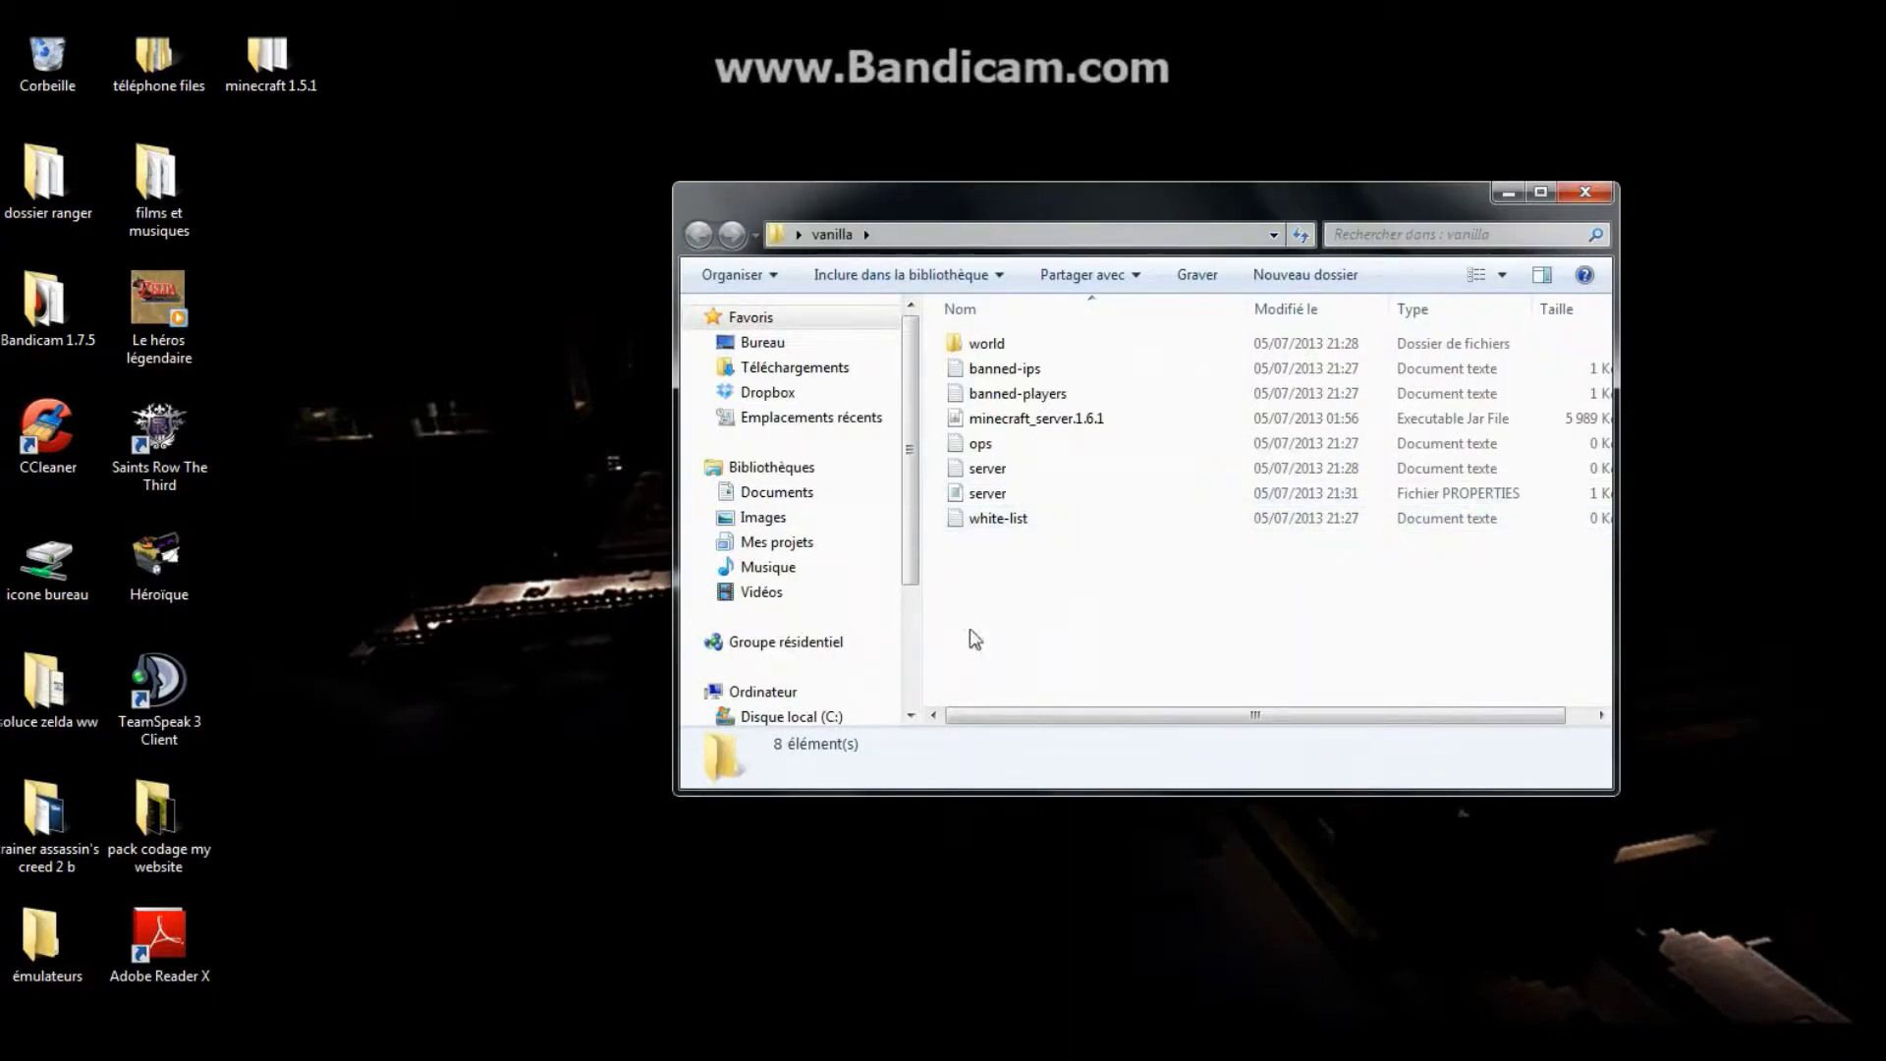
click(1584, 192)
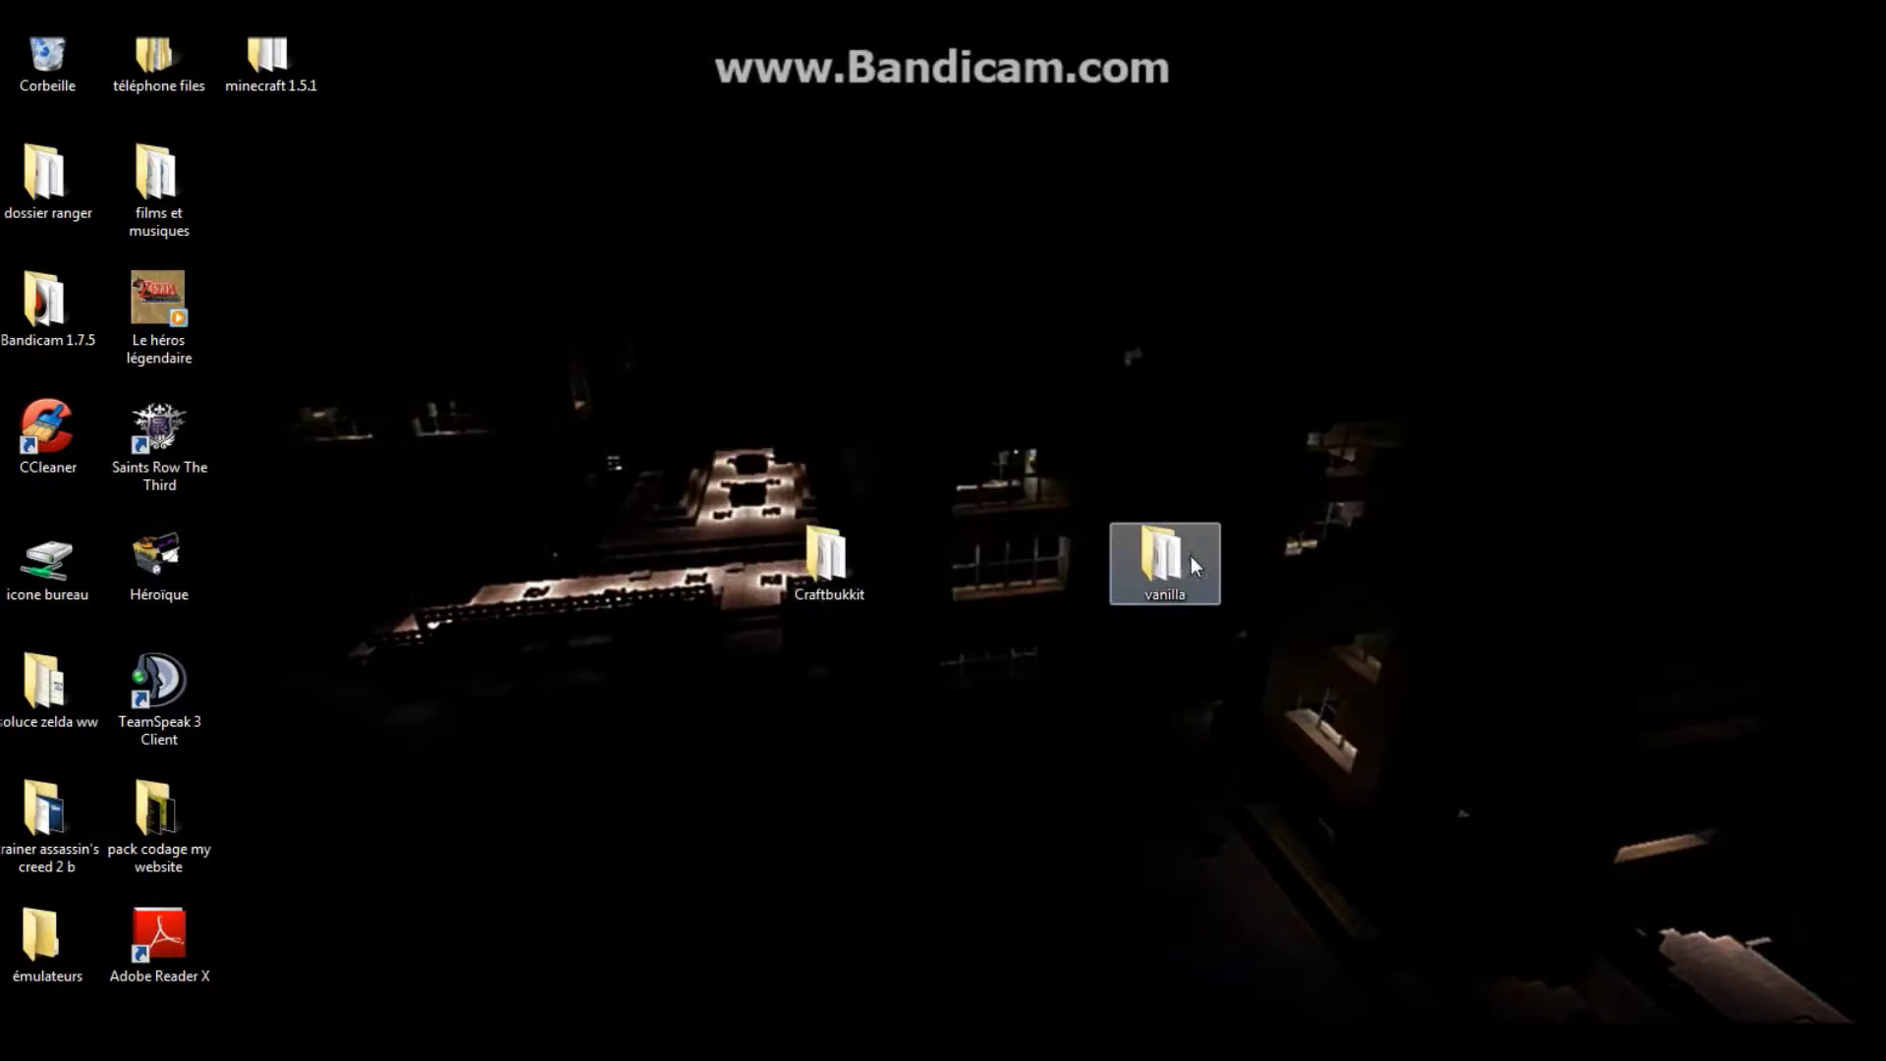
- Open the server PROPERTIES file from the vanilla folder for editing
double_click(1170, 567)
click(1036, 422)
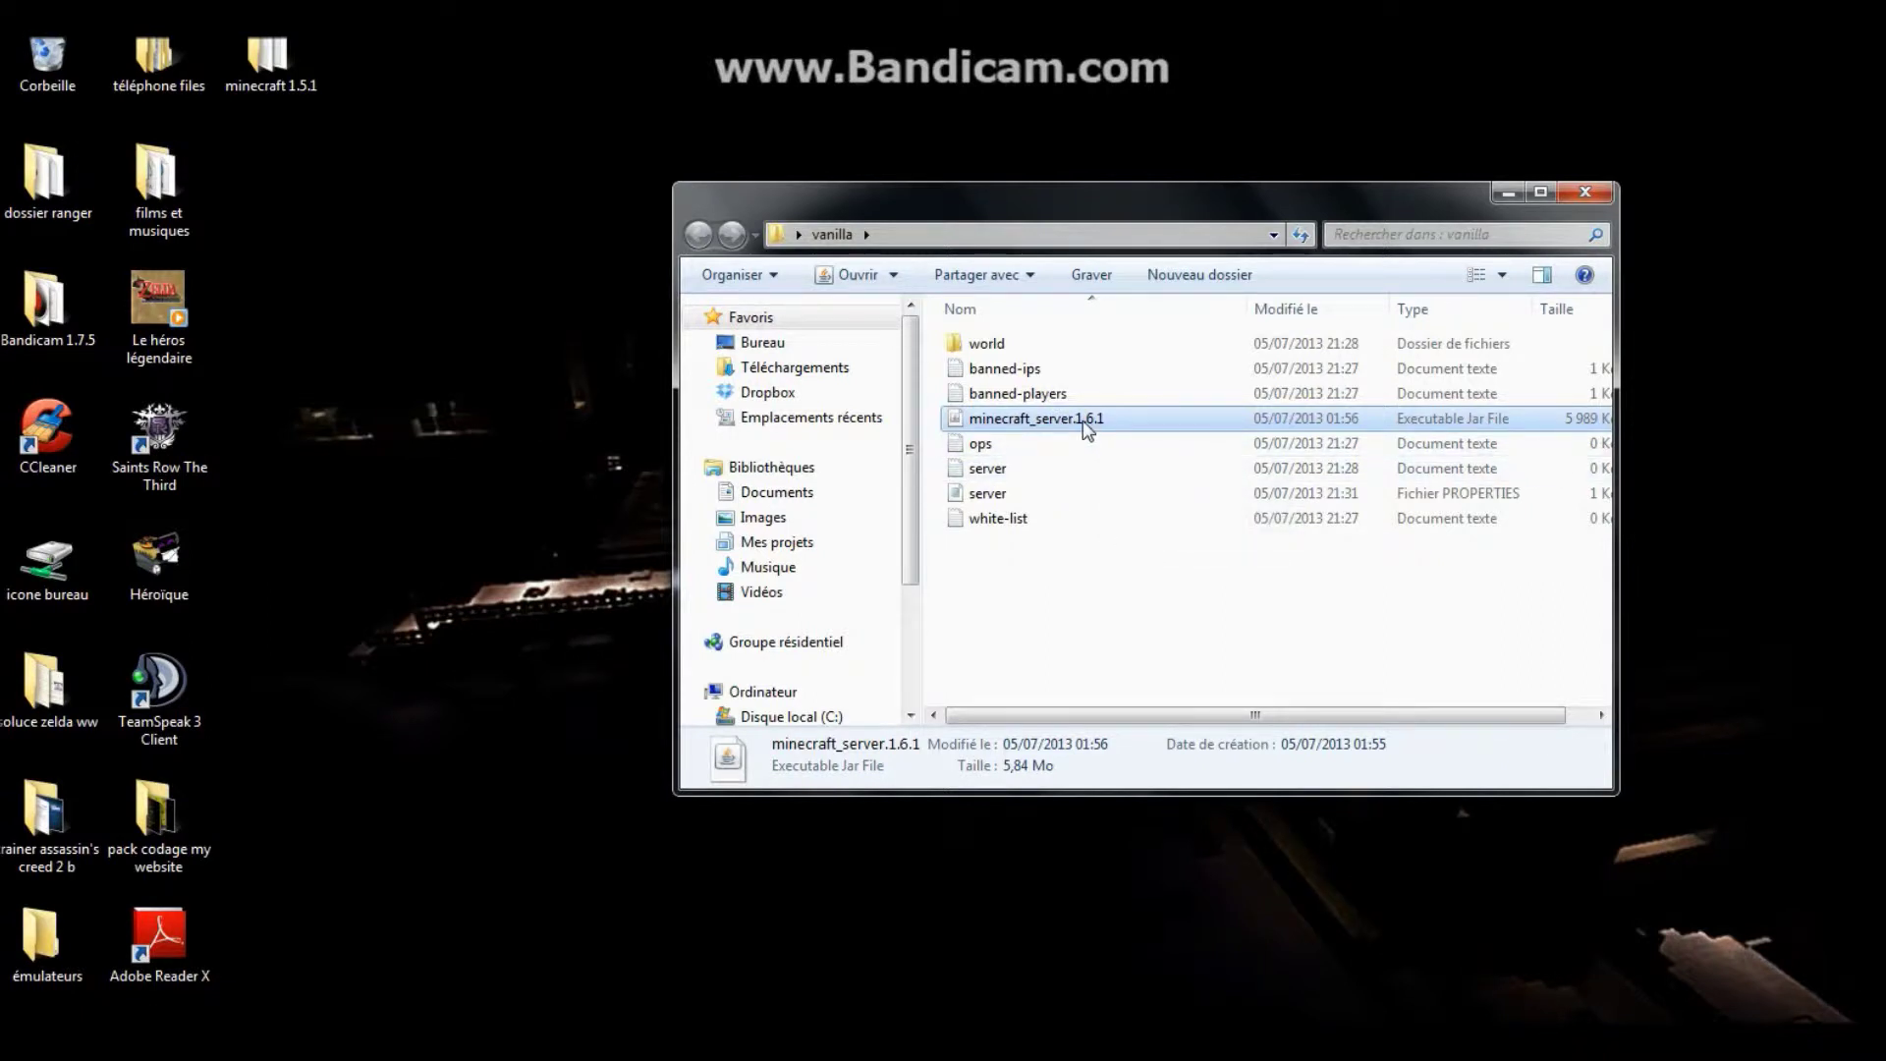
double_click(995, 493)
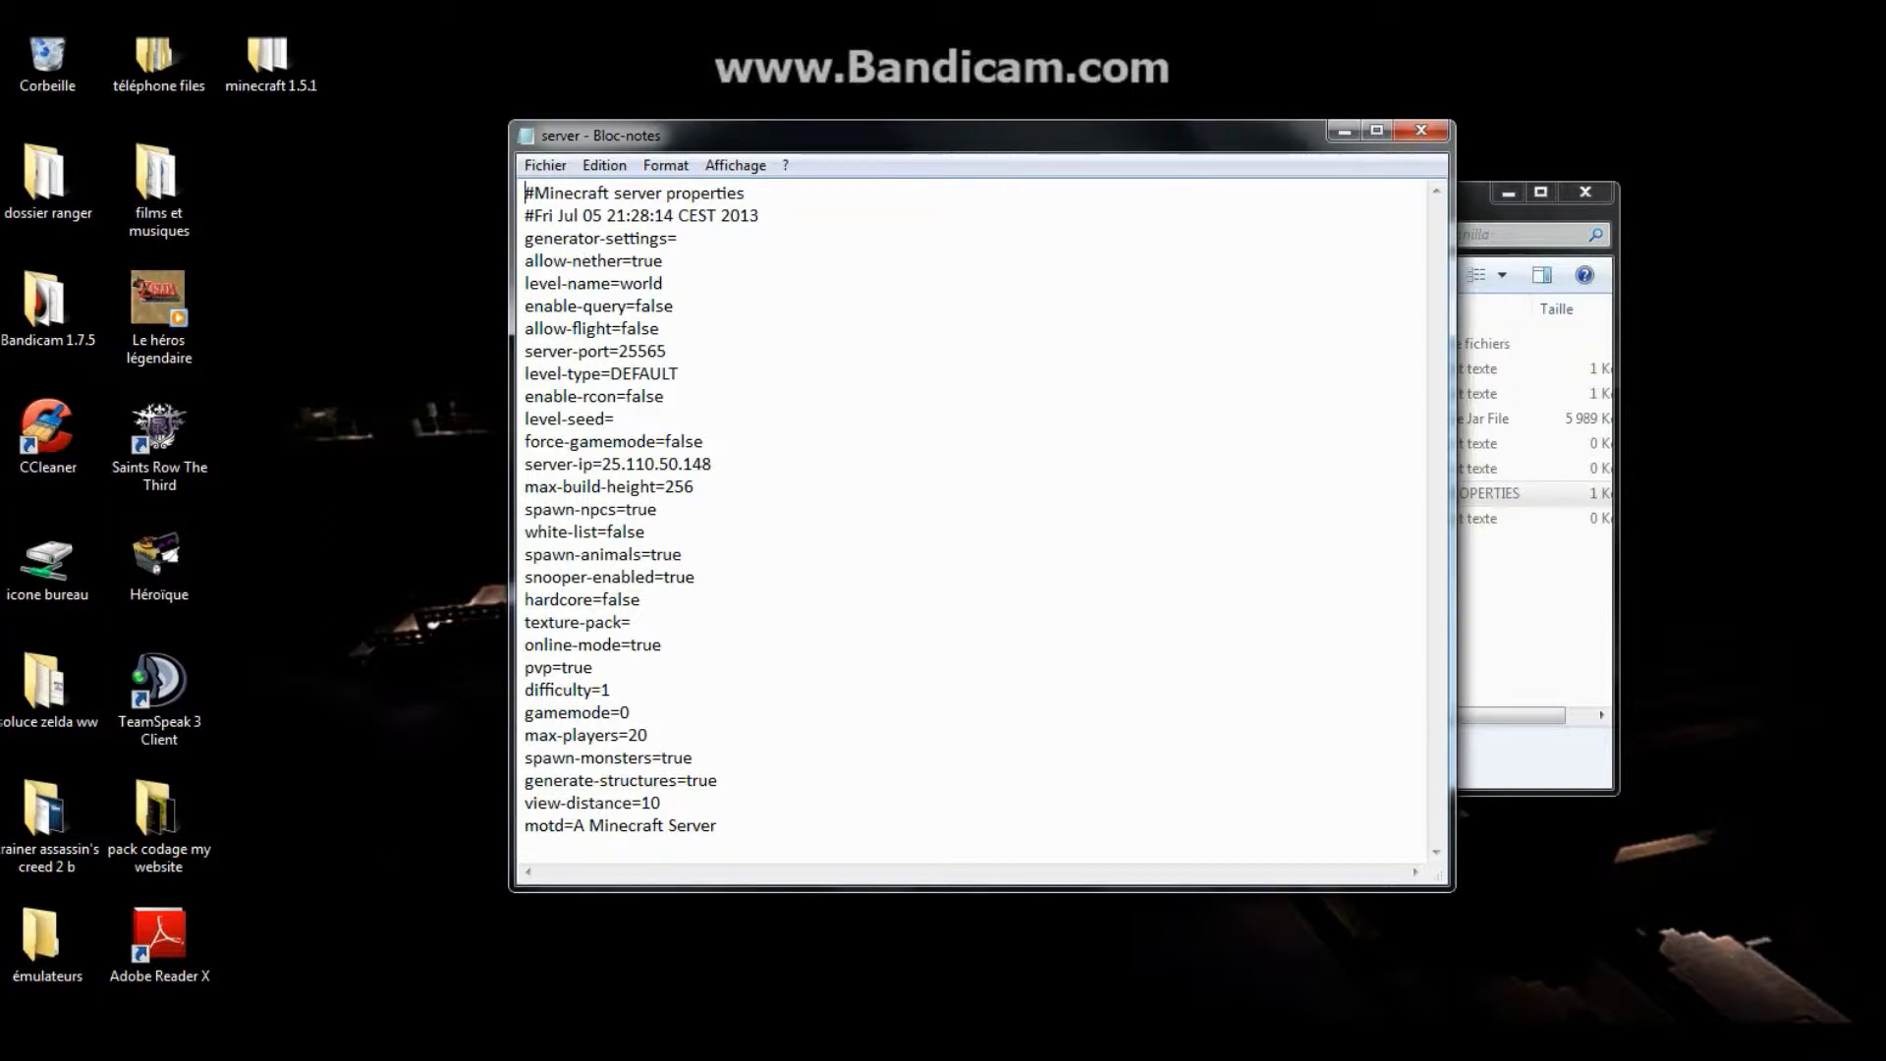
- Go over the entries of the Minecraft server properties file before editing them
key(ctrl+End)
key(shift+Left)
key(shift+Left)
key(shift+Left)
key(shift+Left)
key(shift+Left)
key(End)
key(shift+Left)
key(shift+Left)
key(shift+Left)
key(shift+Left)
key(shift+Left)
key(shift+Left)
key(shift+Left)
key(shift+Left)
key(shift+Left)
key(shift+Left)
key(shift+Left)
key(shift+Left)
key(shift+Left)
key(shift+Left)
key(shift+Left)
key(shift+Right)
key(shift+Right)
- Change the allow-nether property to false and restore it to true
click(663, 261)
click(678, 239)
drag(664, 260, 623, 260)
text(false)
key(BackSpace)
key(BackSpace)
key(BackSpace)
key(BackSpace)
key(BackSpace)
text(true)
- Examine the level-name property against the world folder in the vanilla folder, and the allow-flight, server-port and level-type properties
key(Down)
key(shift+Left)
key(shift+Left)
key(shift+Left)
key(shift+Left)
click(1568, 680)
click(1082, 345)
click(1495, 198)
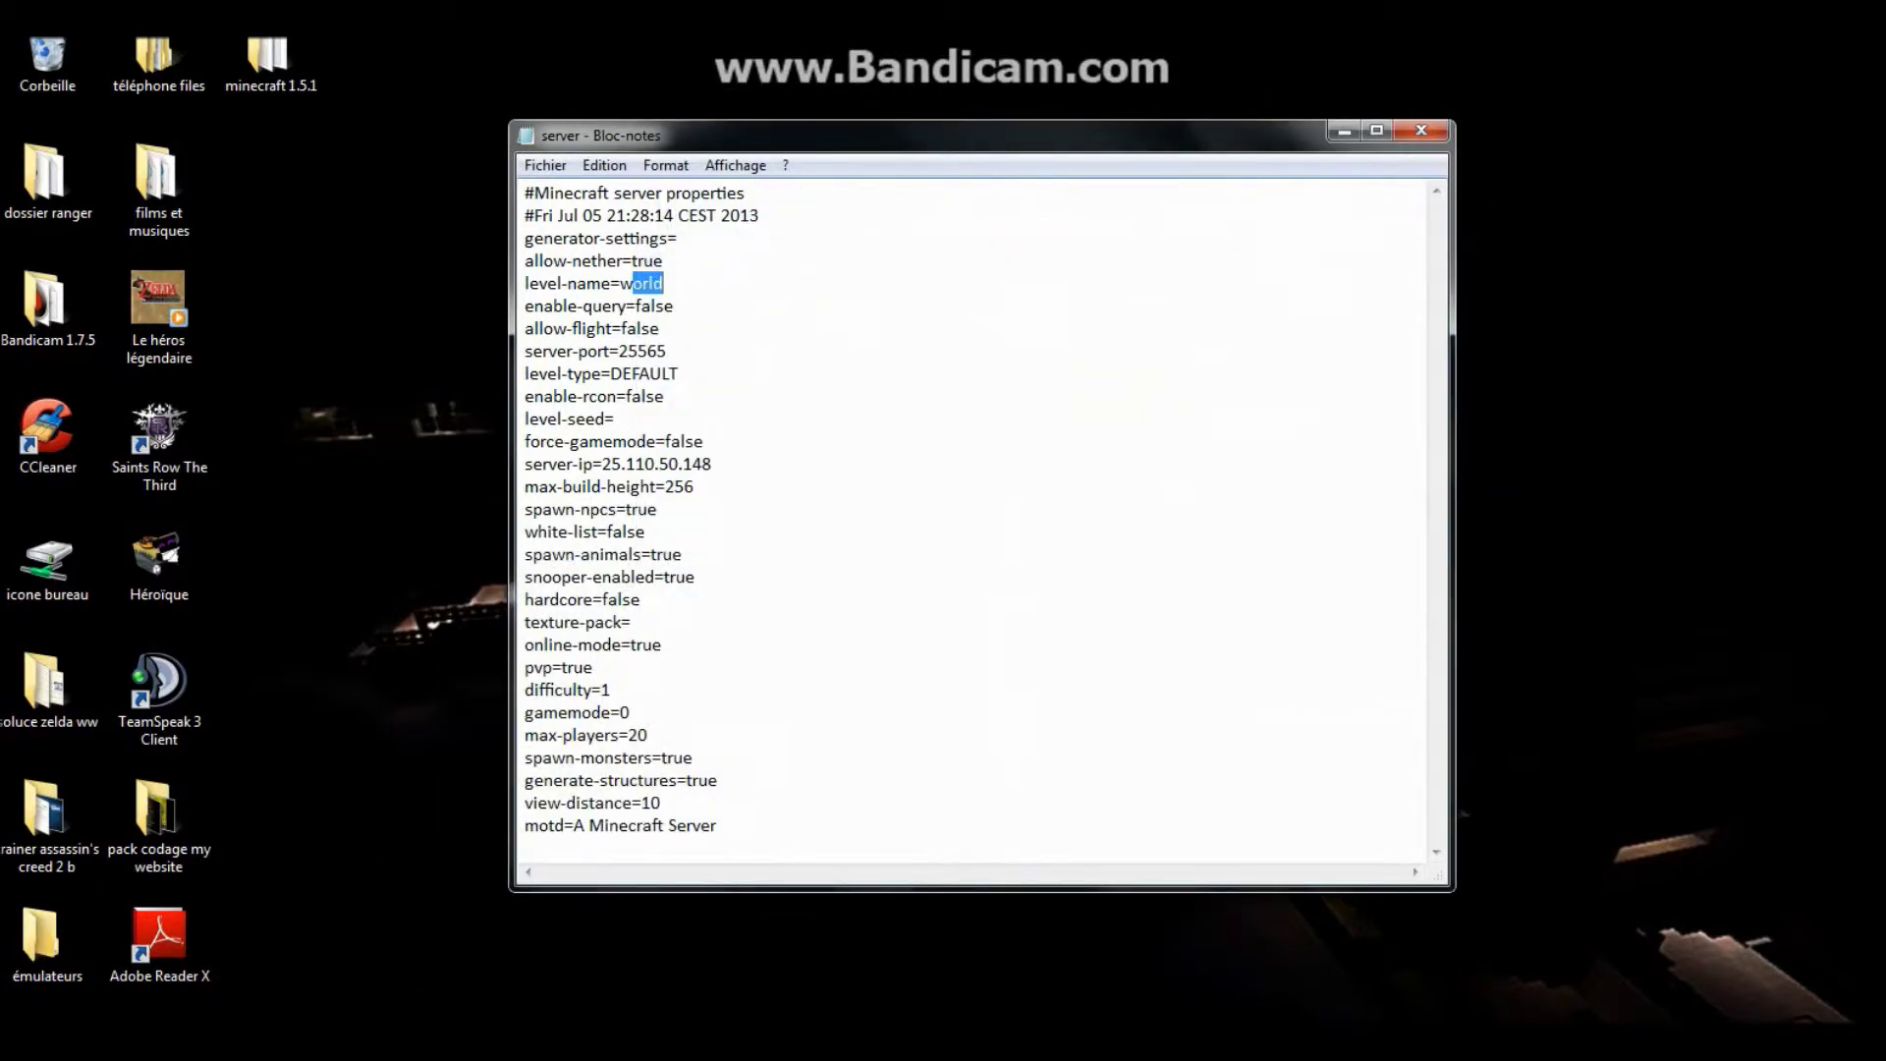
click(665, 284)
drag(525, 330, 659, 330)
click(666, 351)
drag(678, 374, 611, 373)
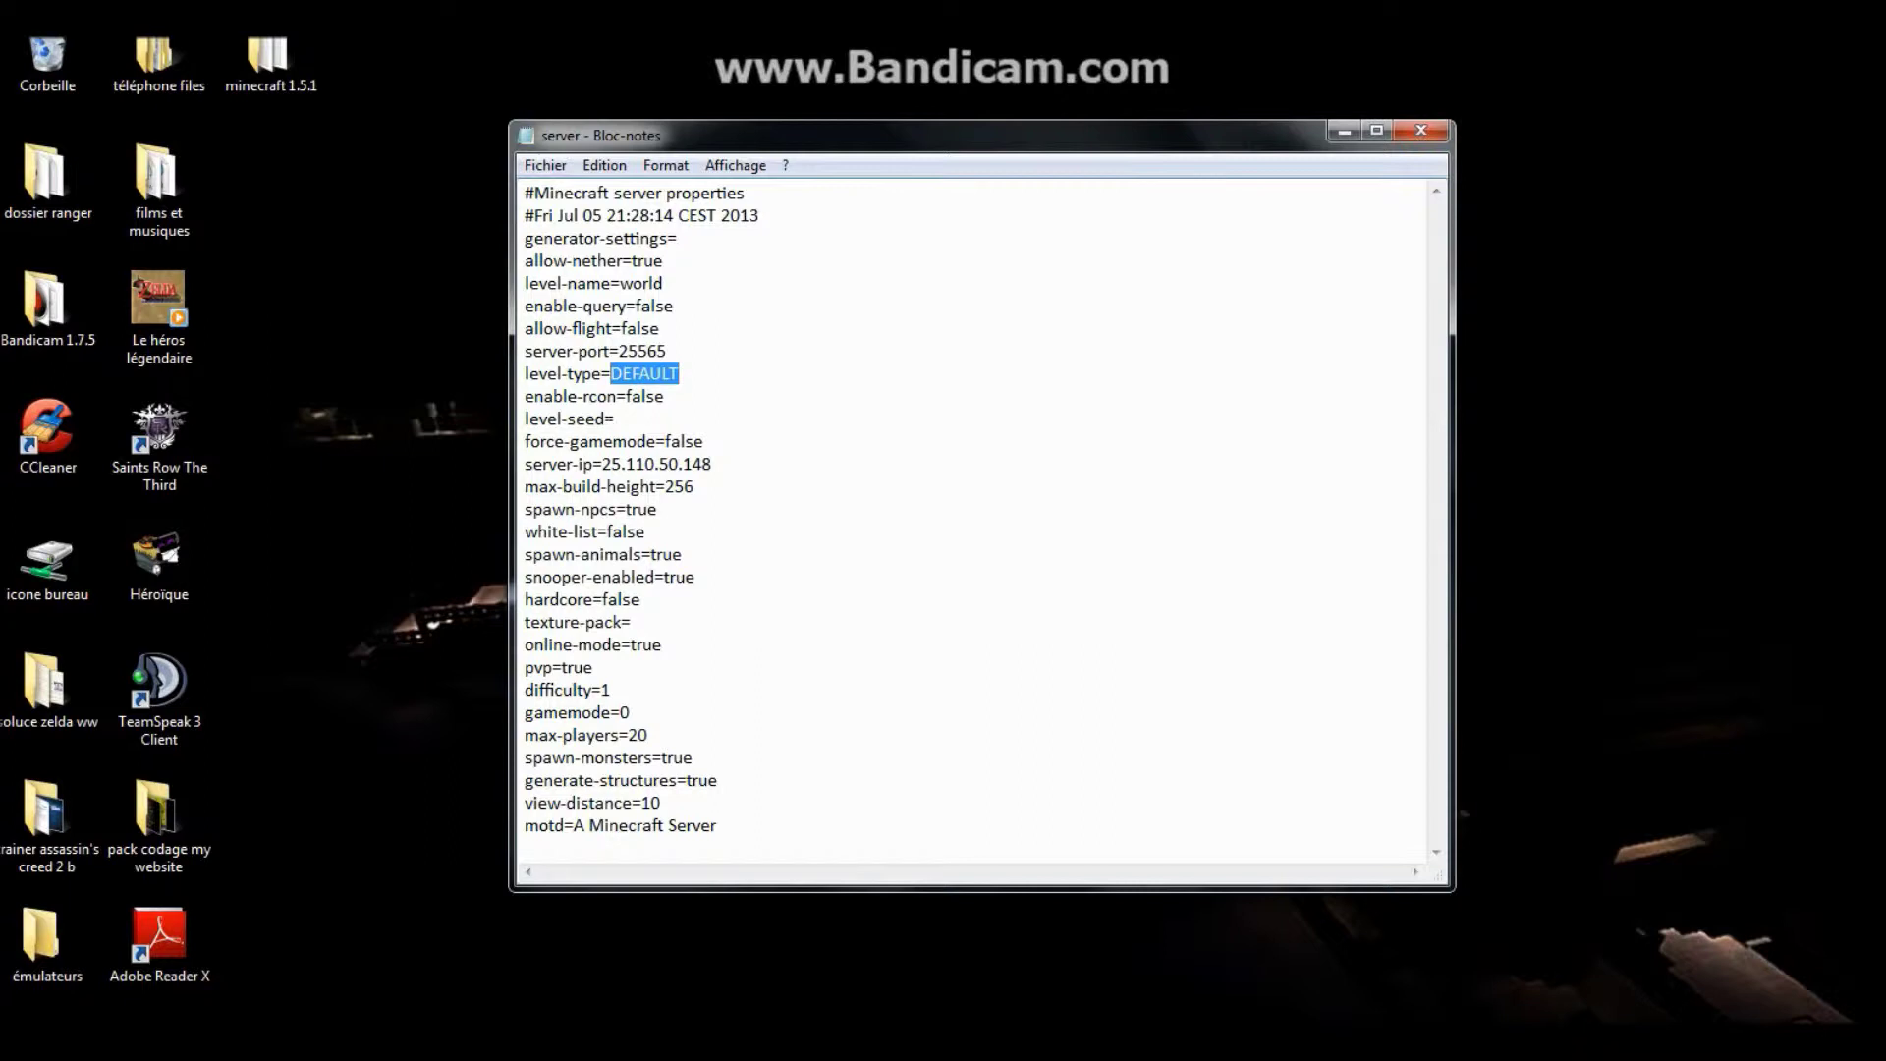
- Enter sky as the level-seed value and erase it again
click(615, 419)
text(sky)
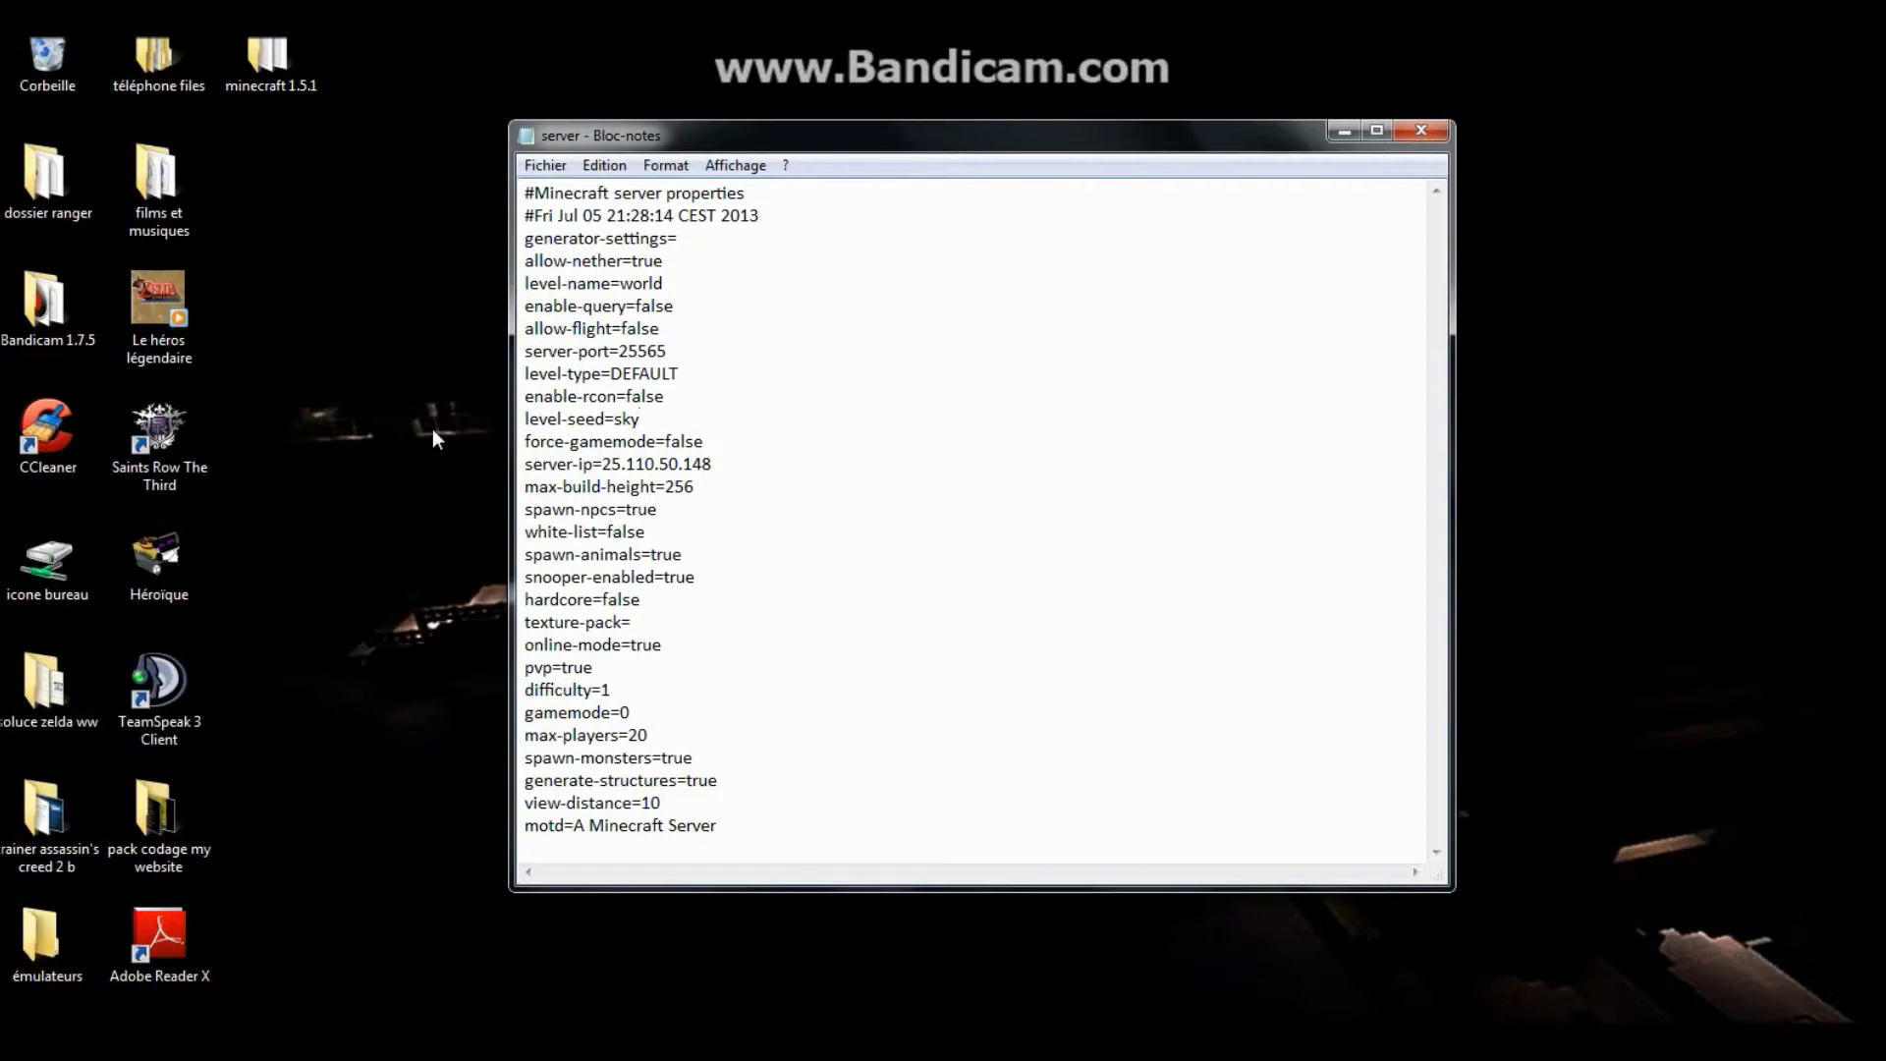
key(BackSpace)
key(BackSpace)
key(BackSpace)
- Copy the computer's IPv4 address from LogMeIn Hamachi and use it as the server-ip value in the server properties
drag(706, 441, 666, 441)
click(711, 463)
drag(711, 464, 603, 464)
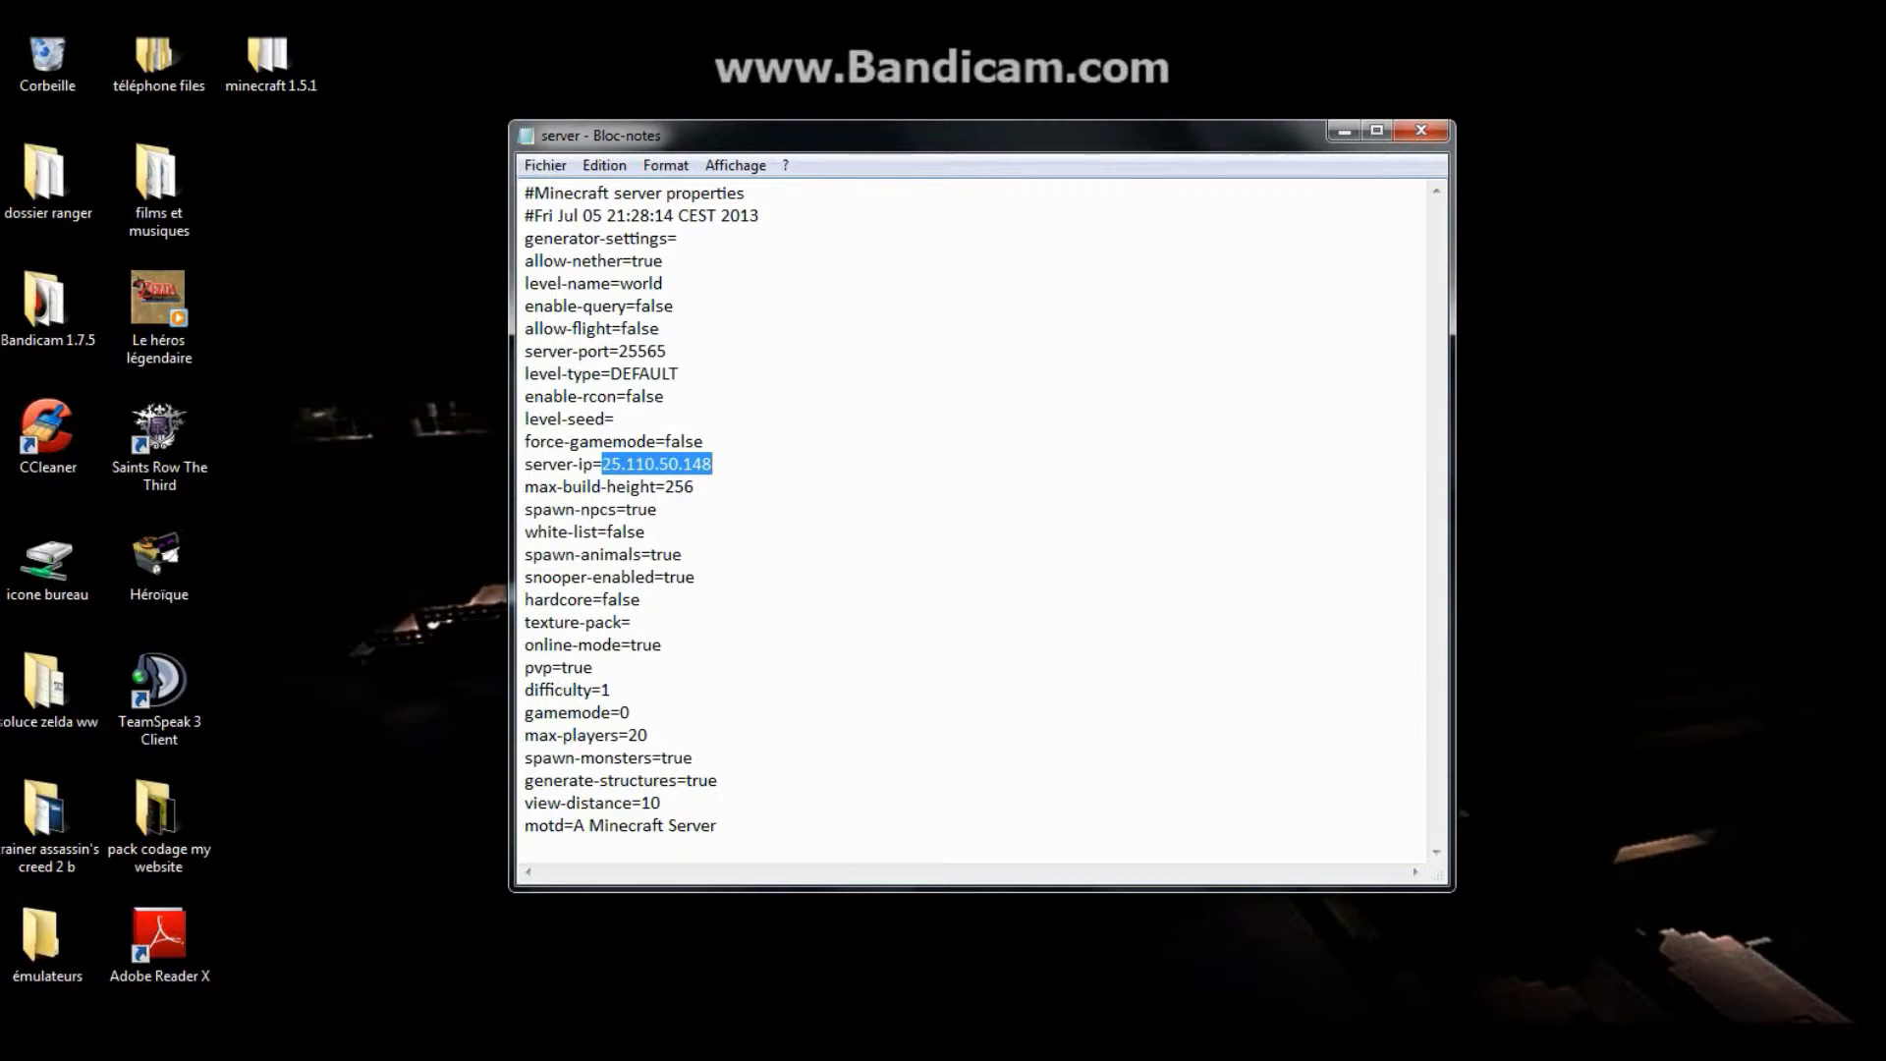
click(1619, 1056)
right_click(1654, 853)
click(1704, 864)
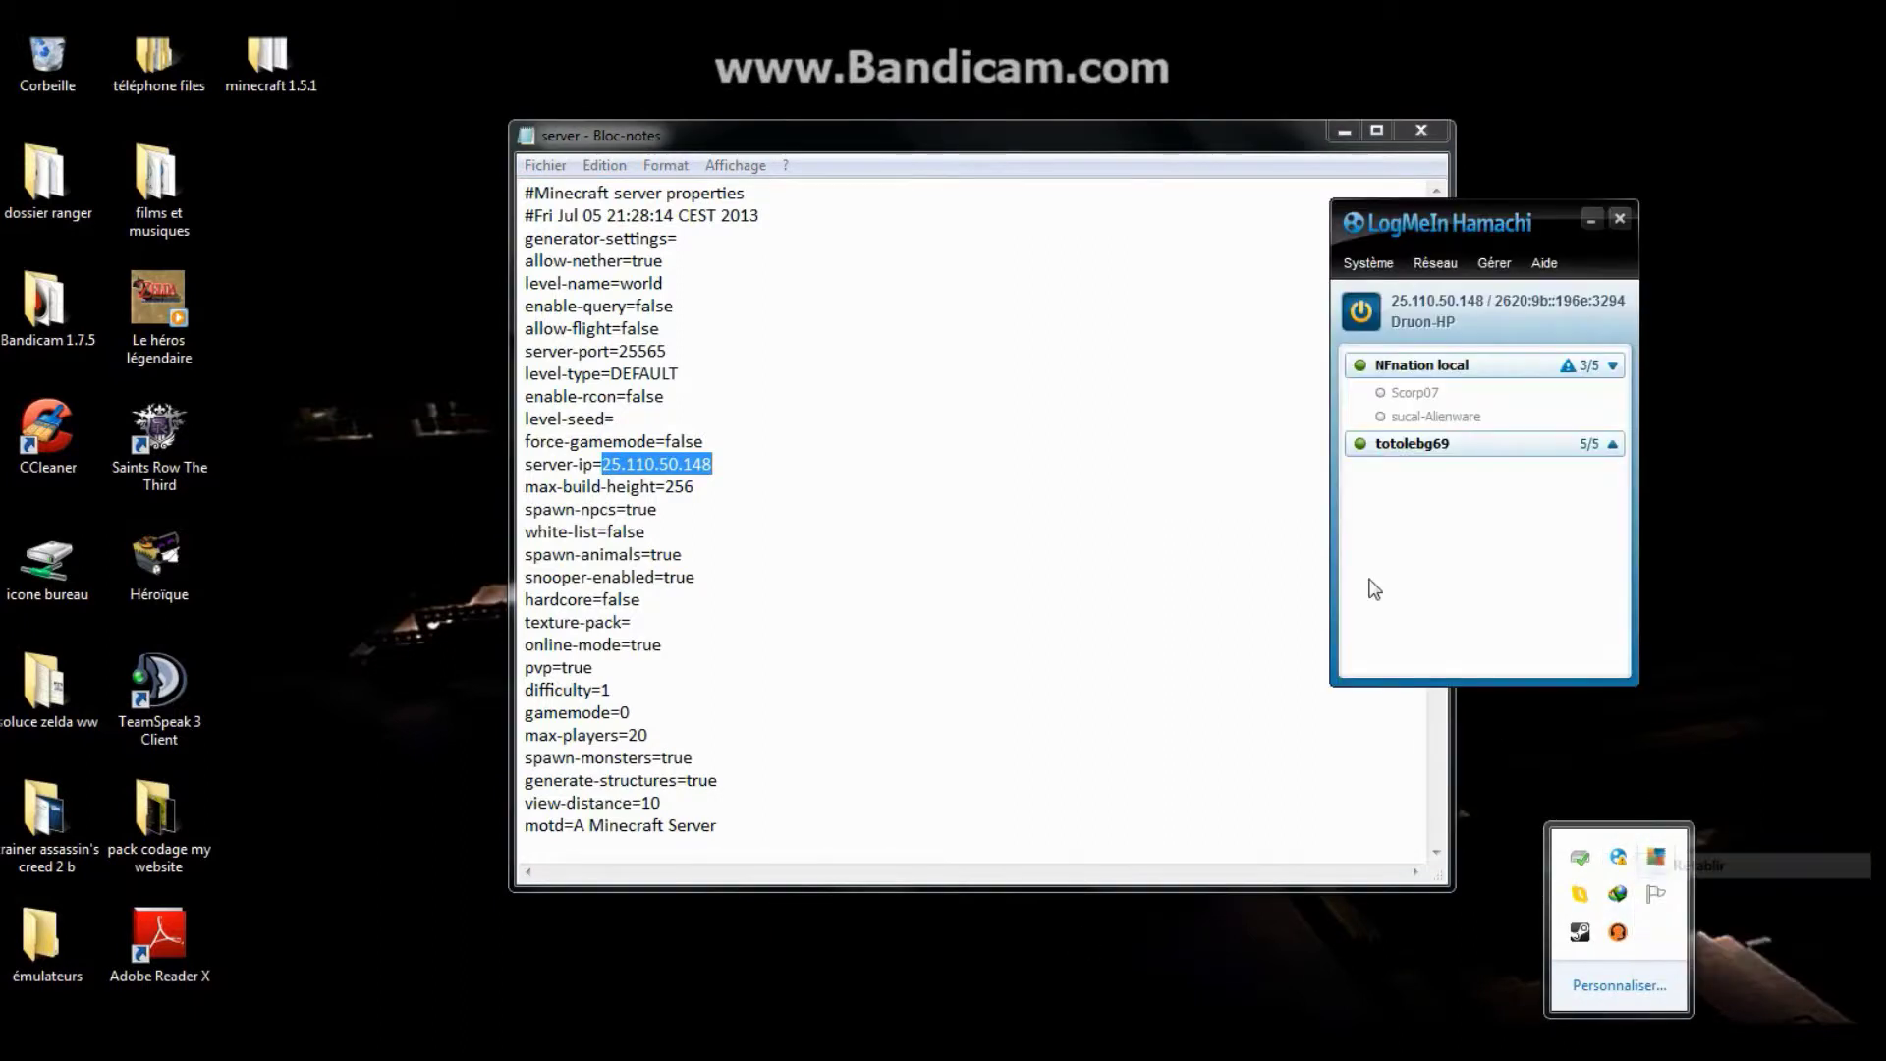
click(1407, 313)
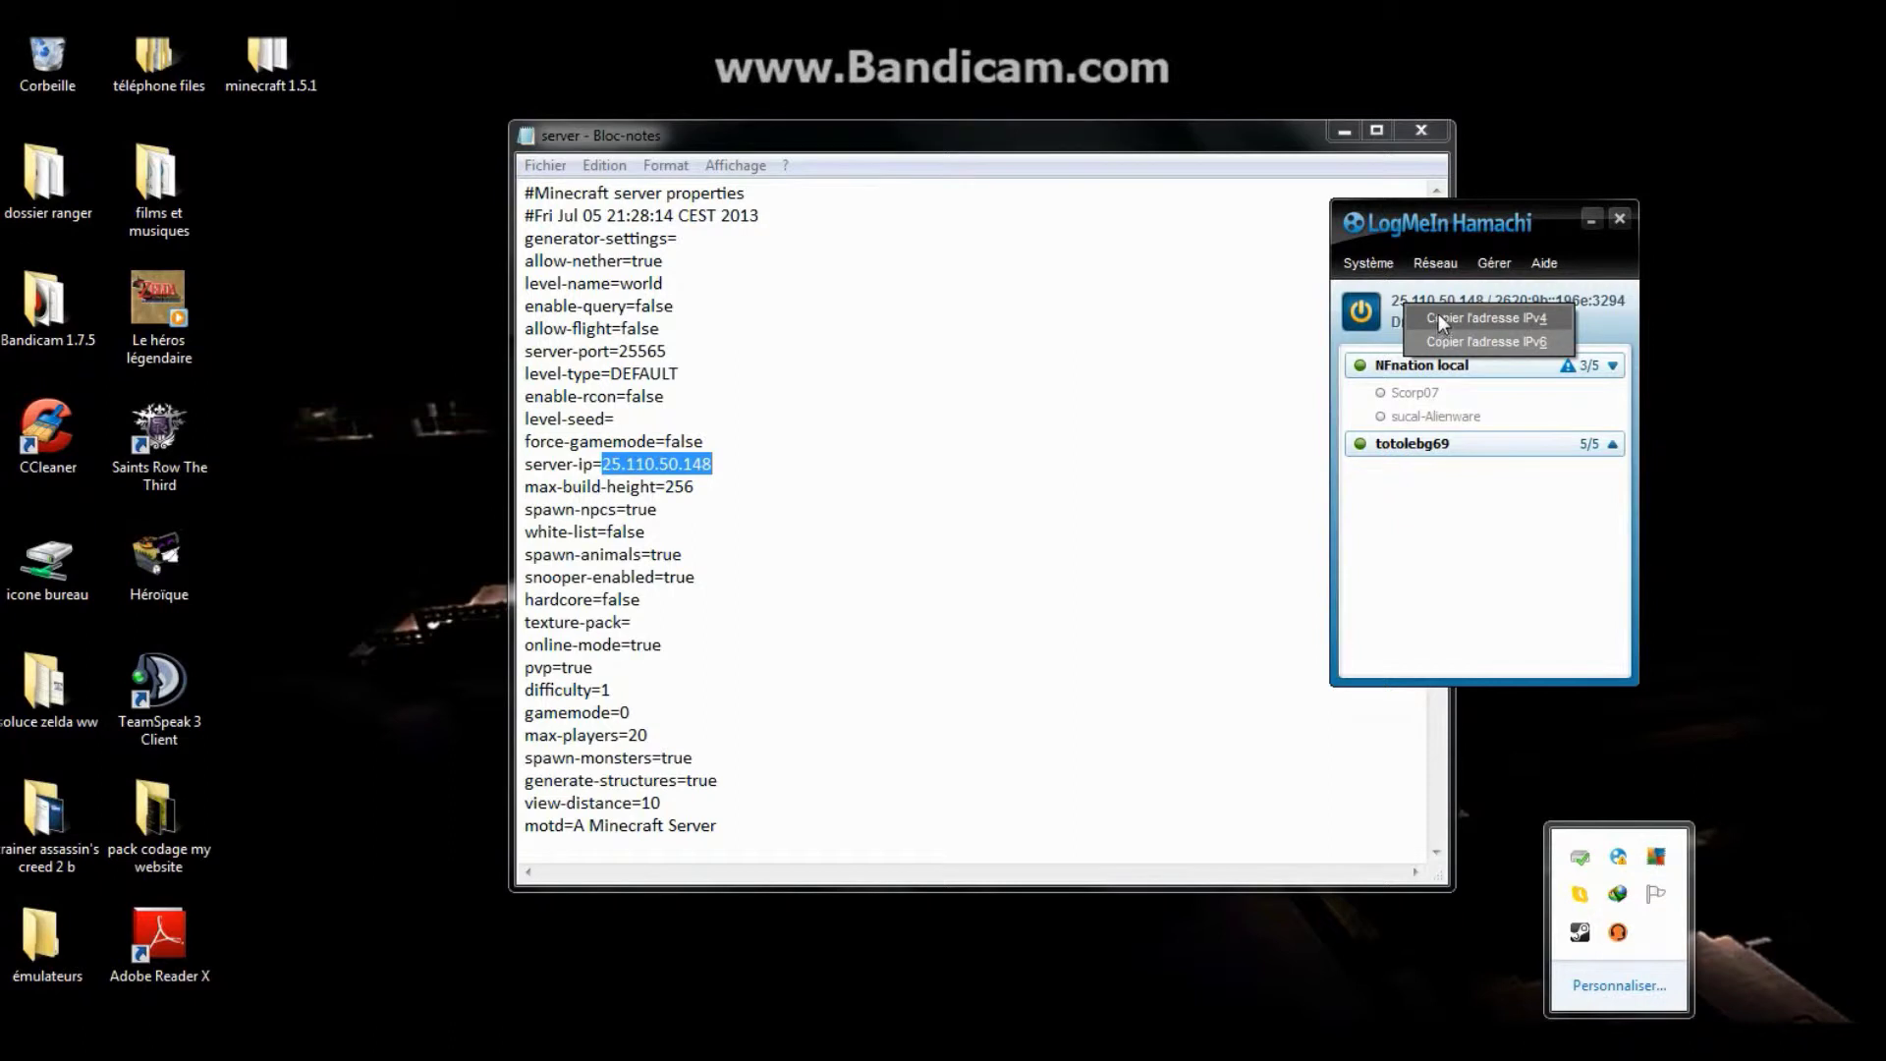
click(1442, 316)
drag(716, 465, 609, 464)
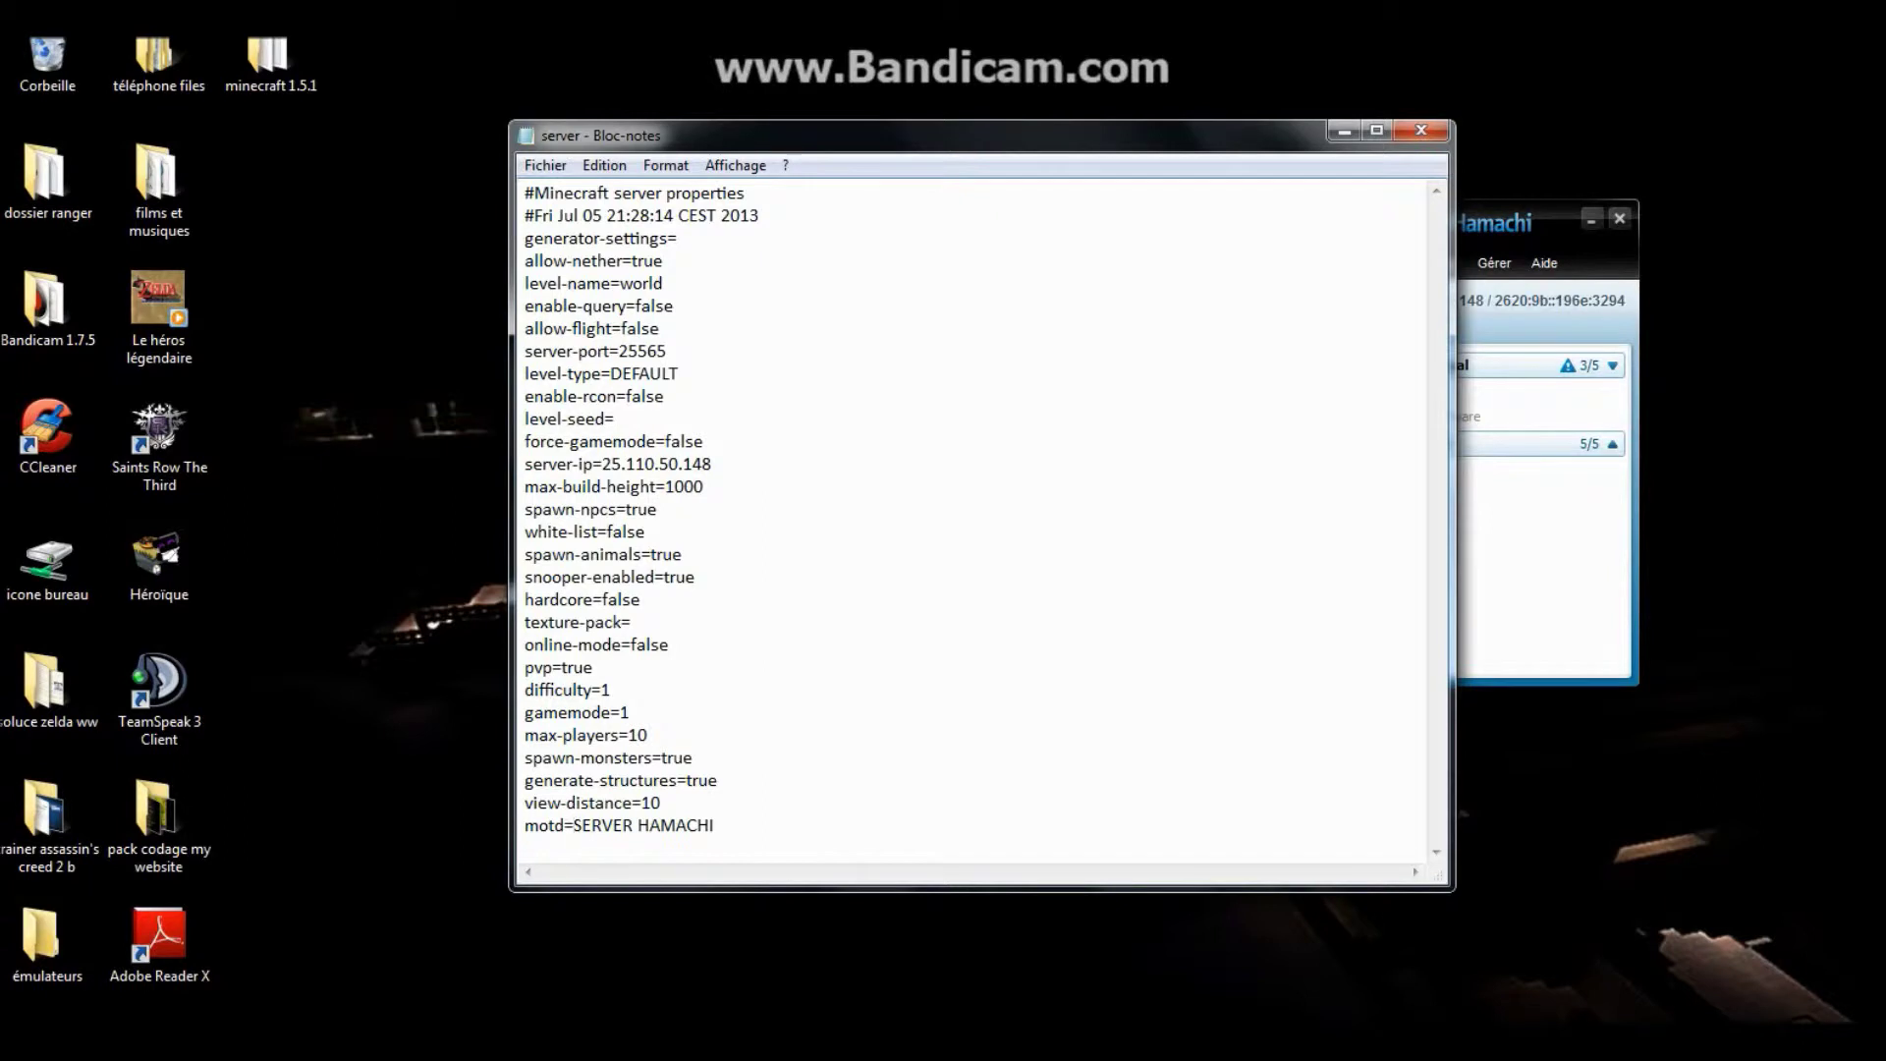
- Close the server properties file and arrange the vanilla and Craftbukkit folder windows side by side
click(1421, 130)
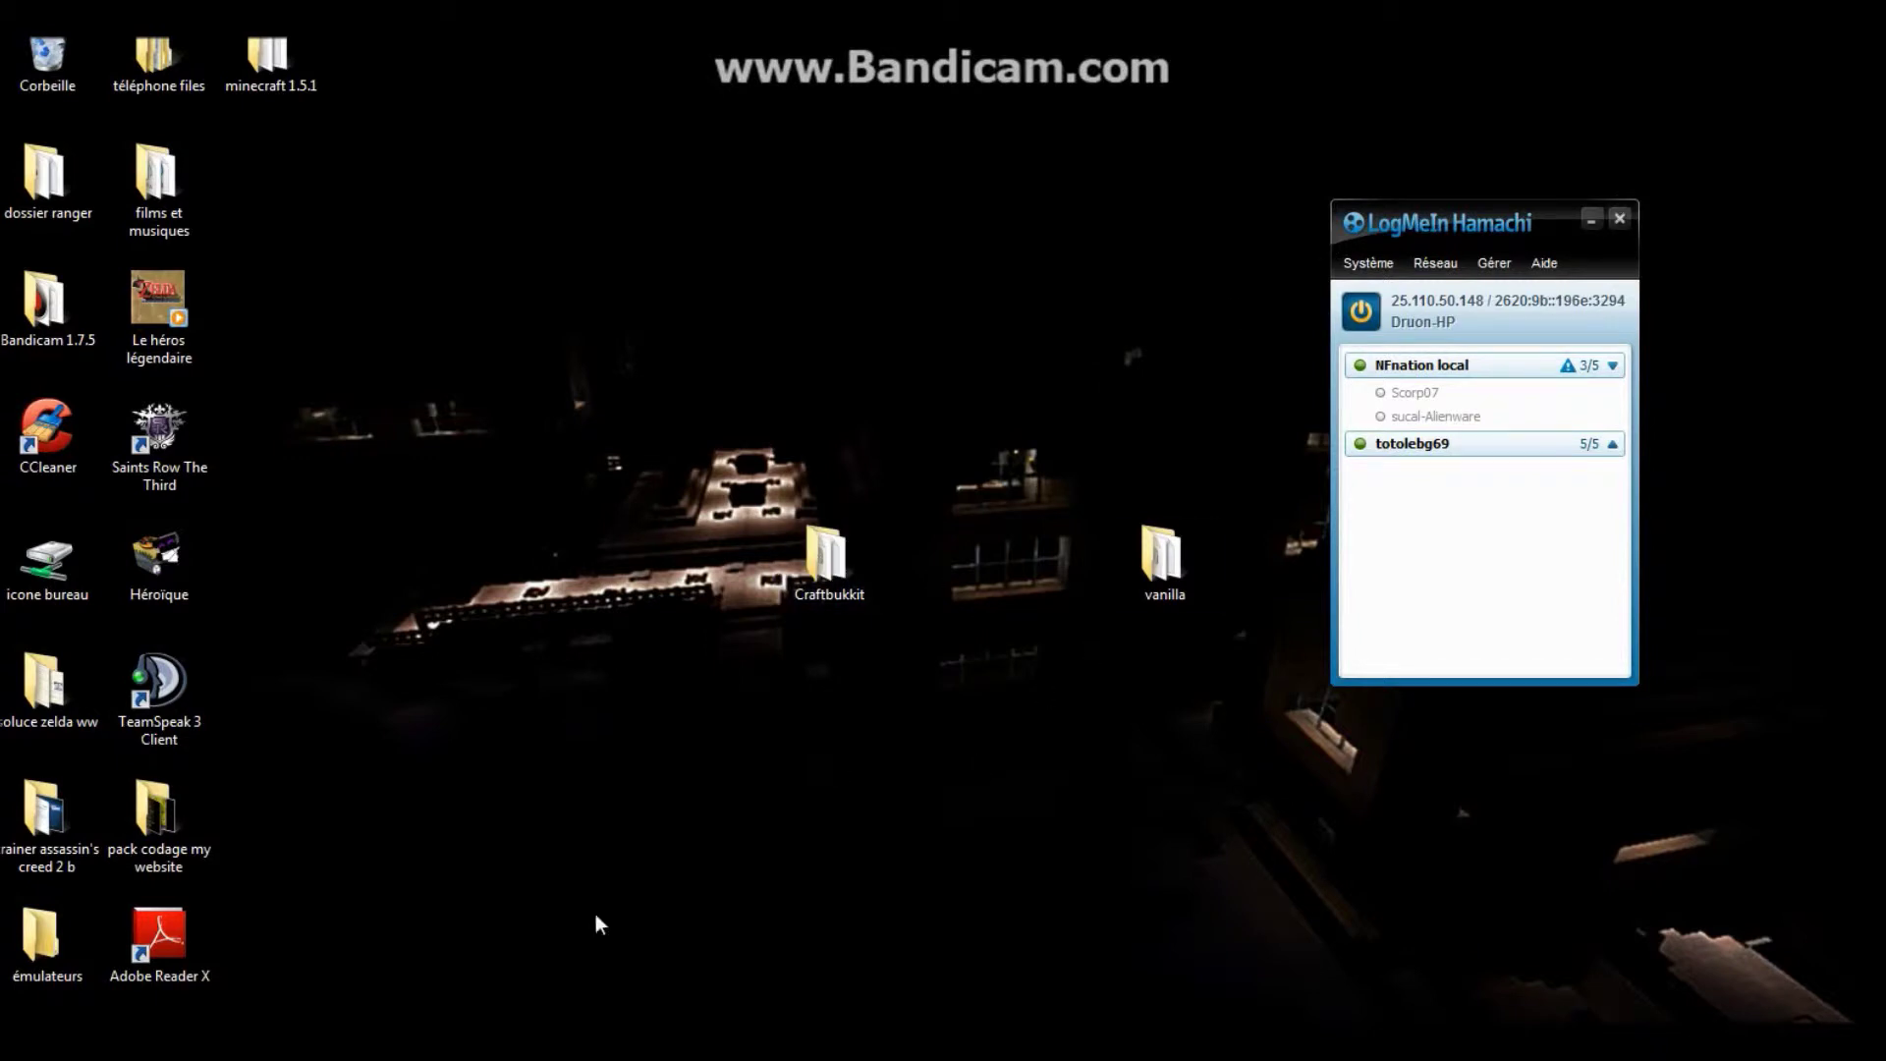
click(362, 931)
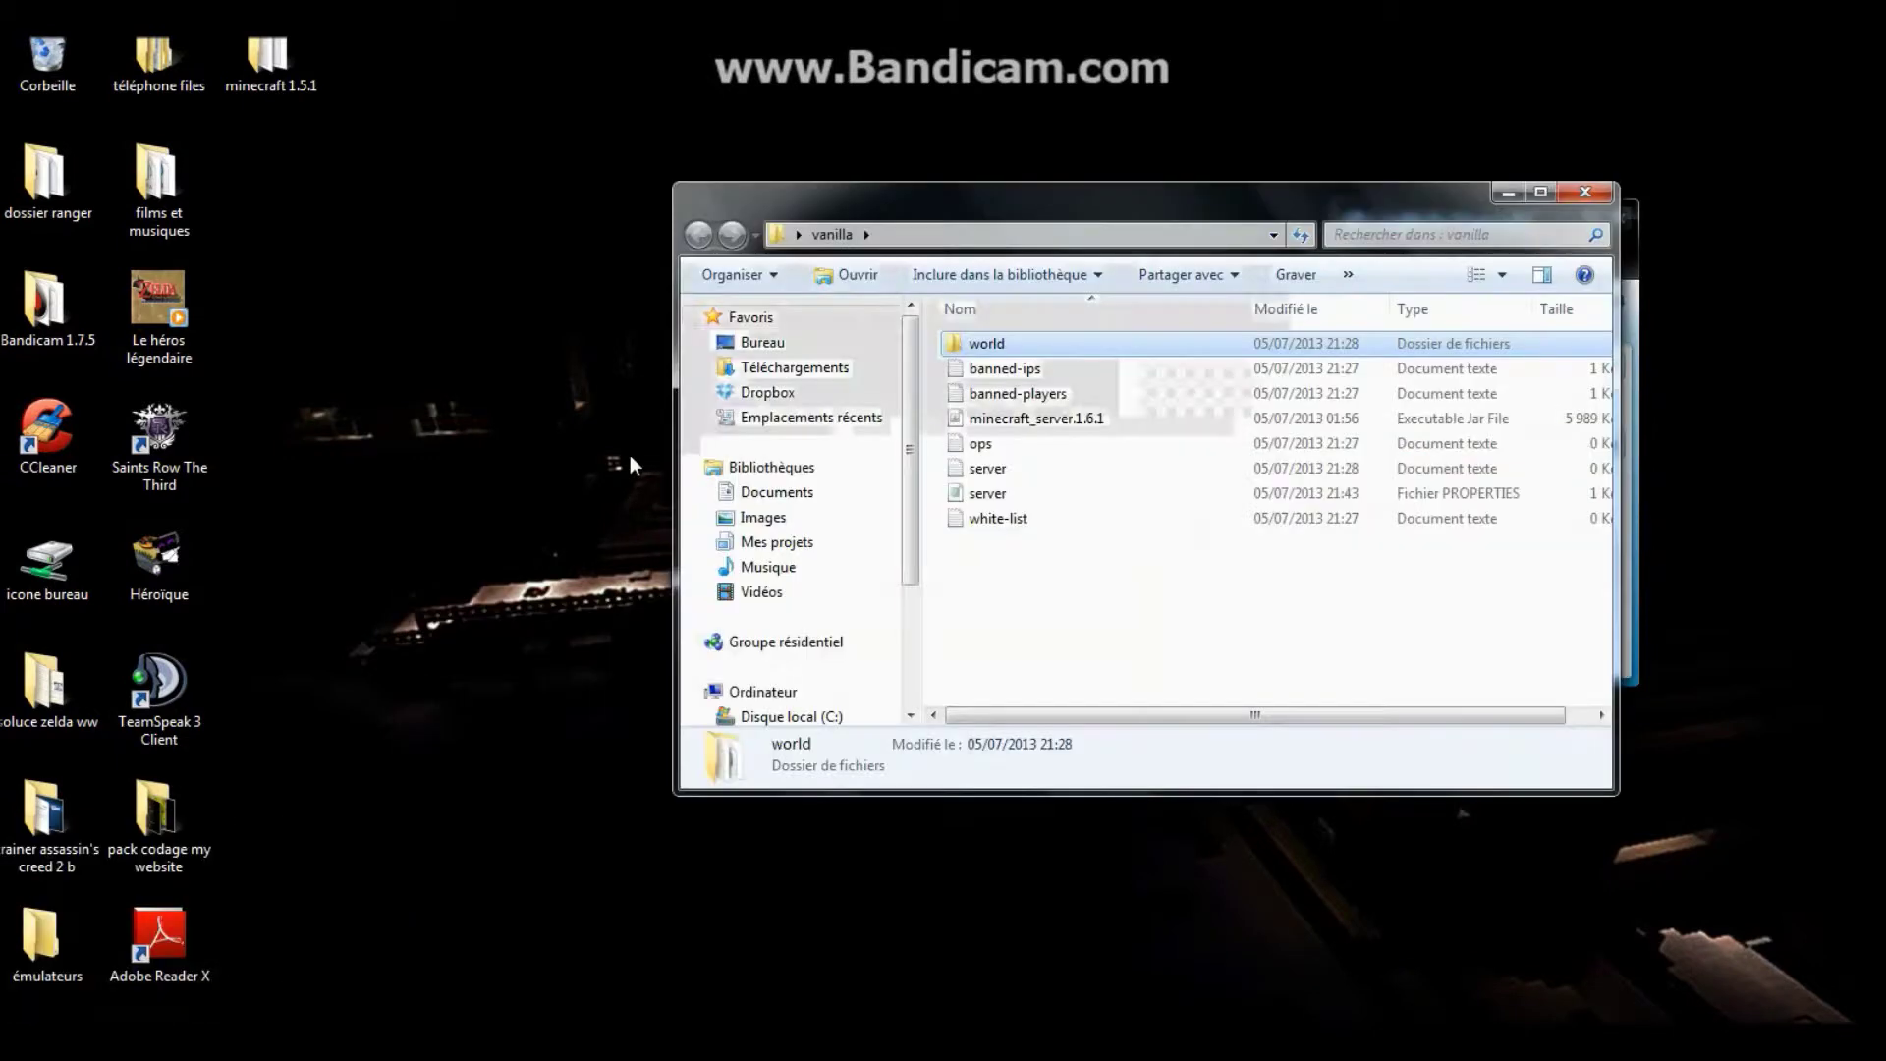
click(1027, 420)
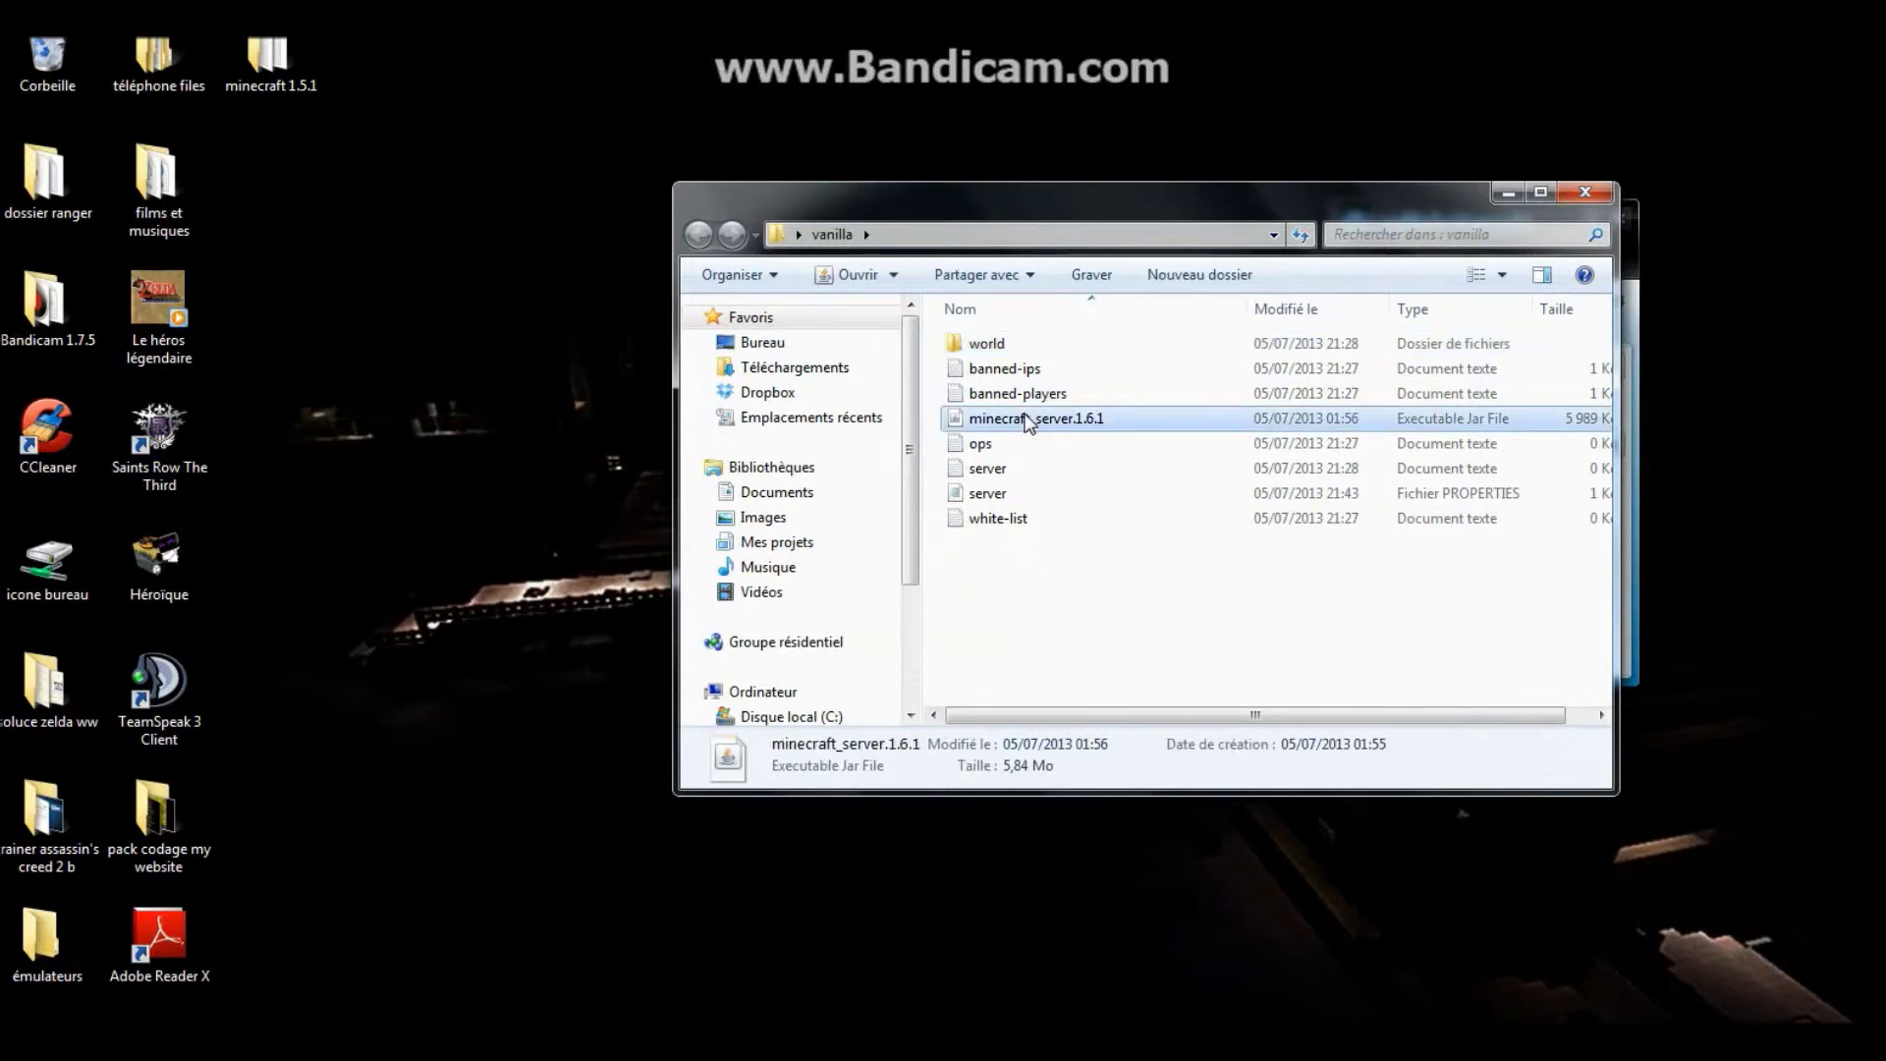
drag(1102, 201, 2, 201)
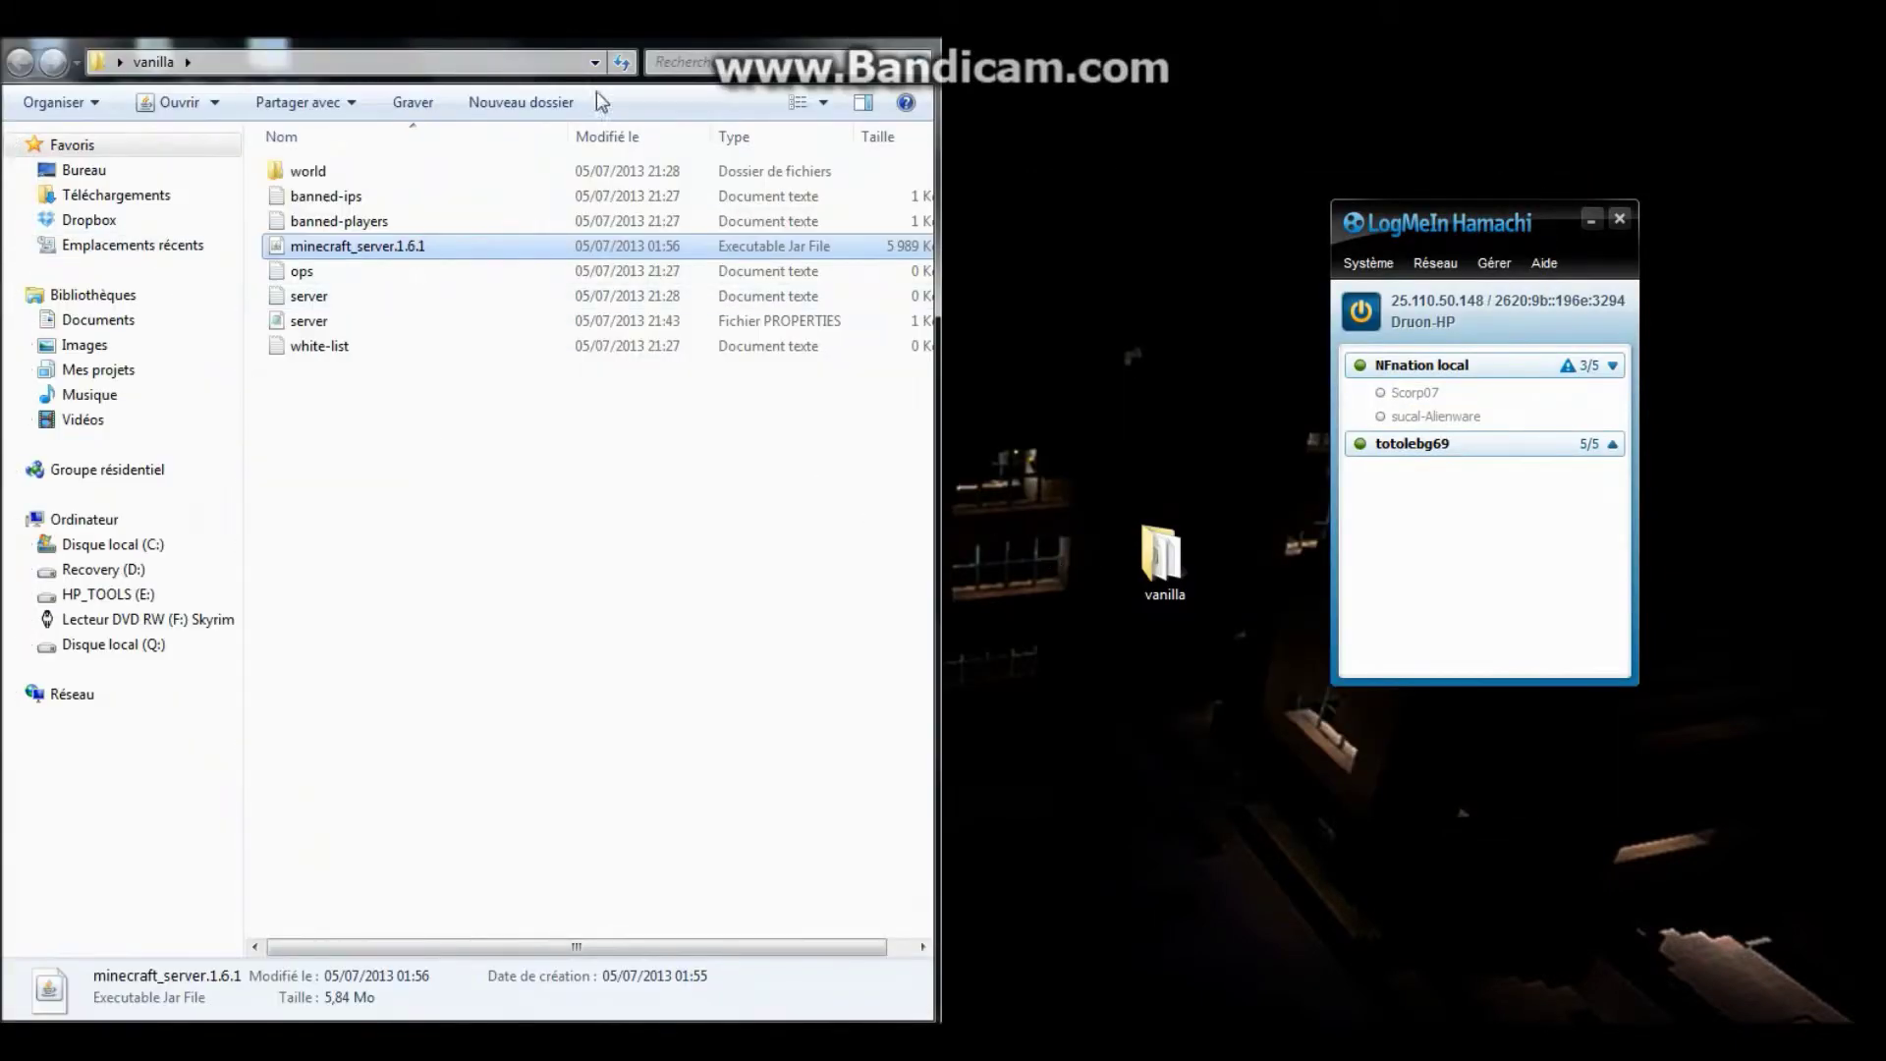
drag(422, 61, 1513, 250)
double_click(863, 535)
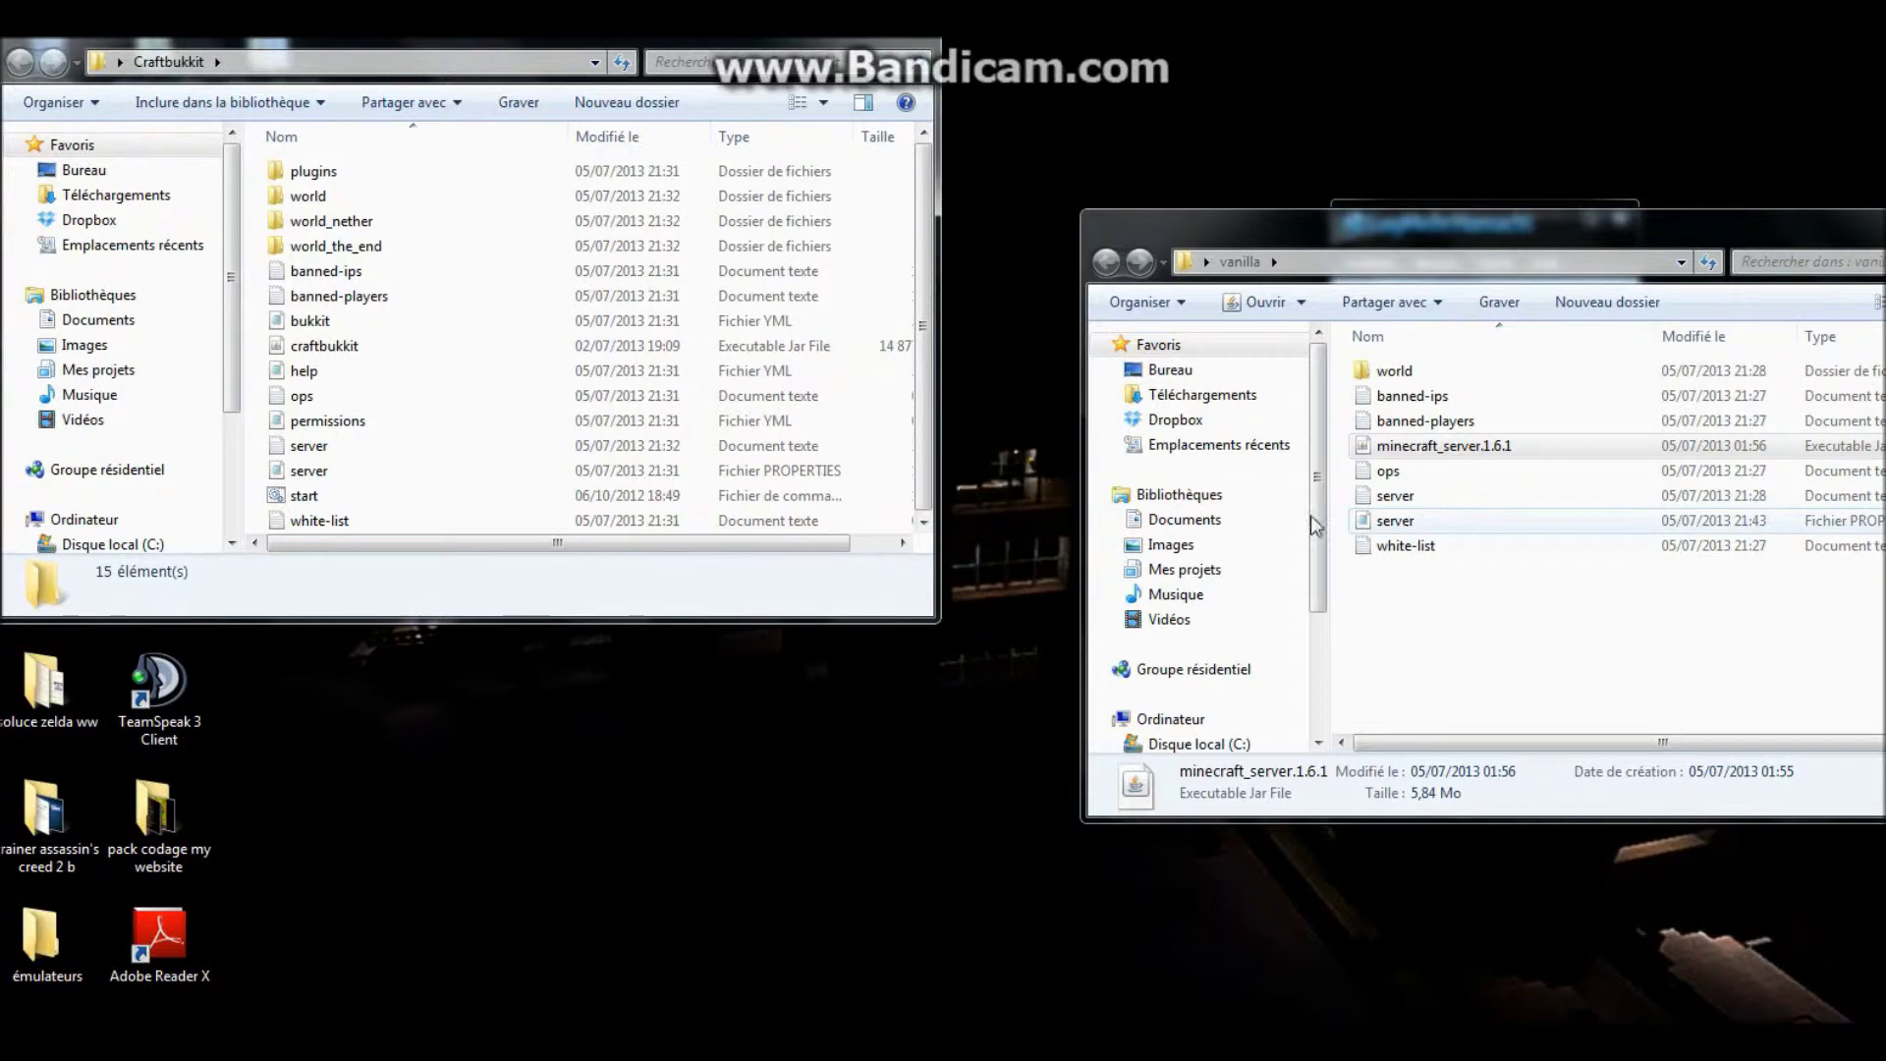
right_click(362, 469)
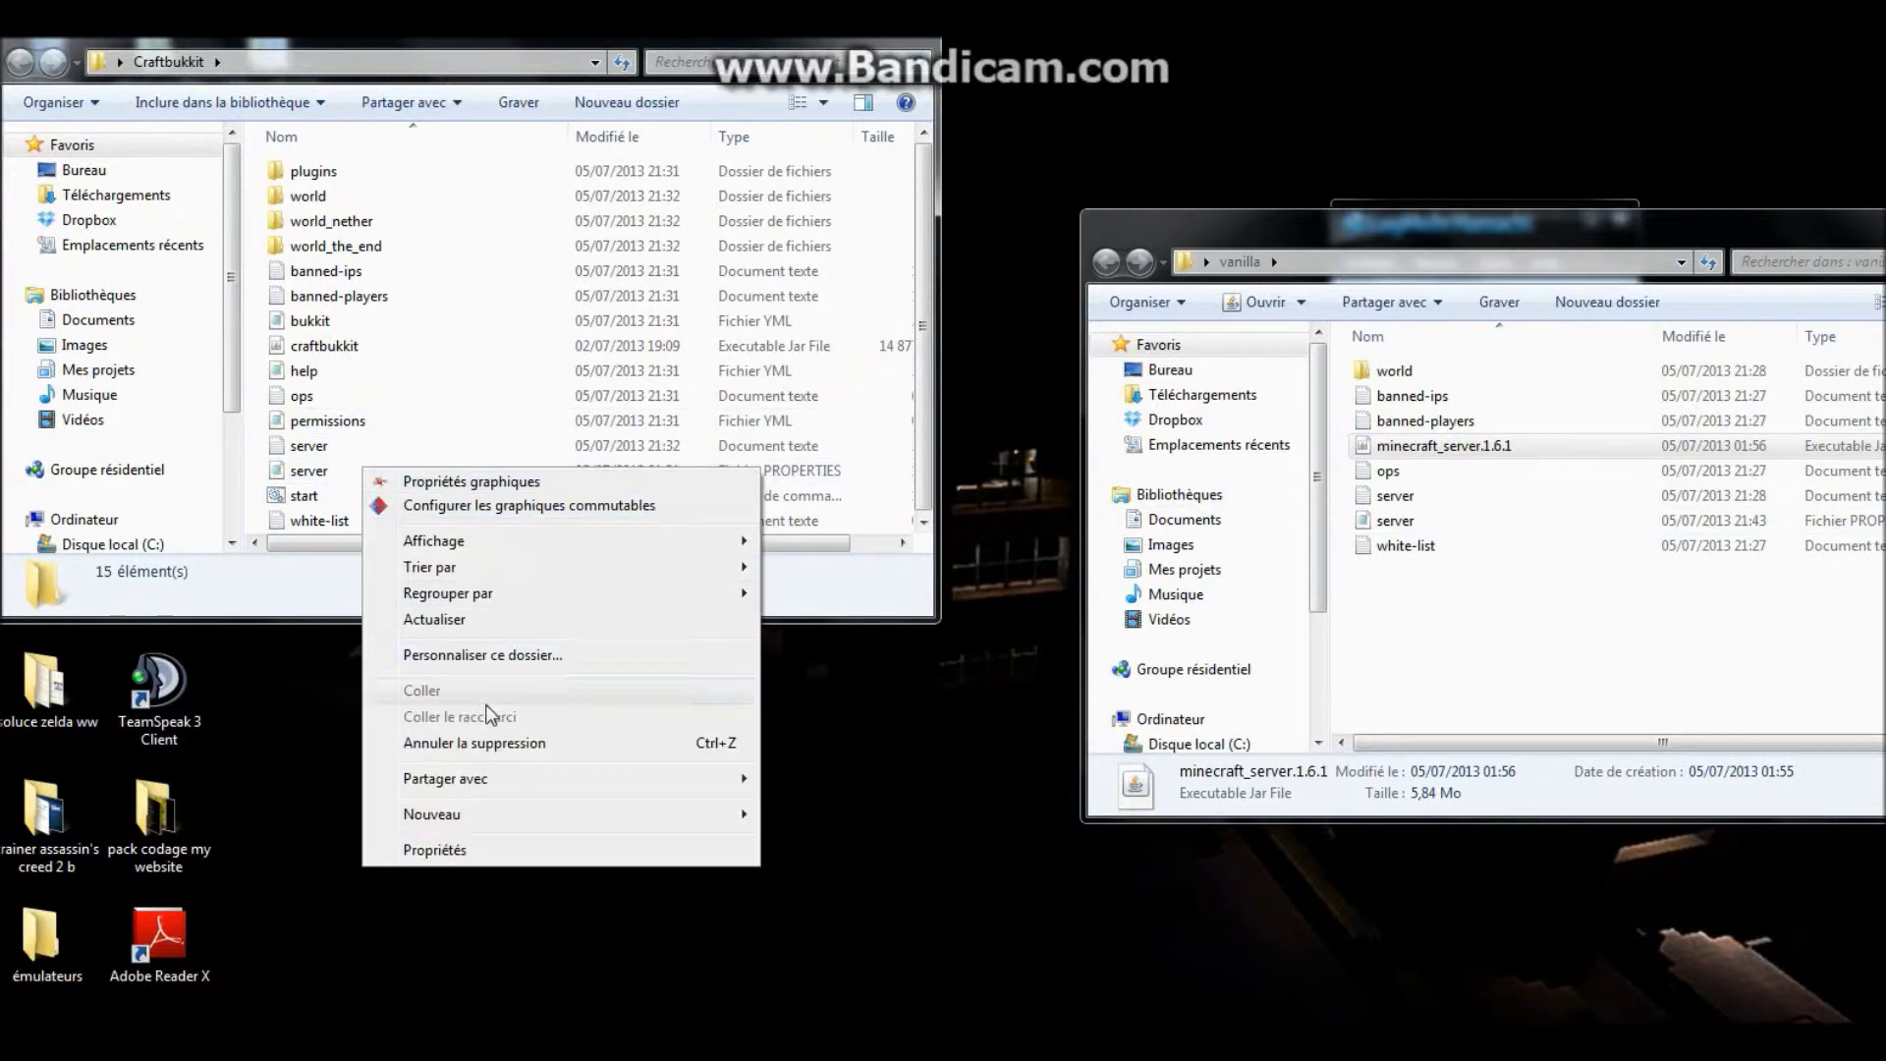
right_click(312, 467)
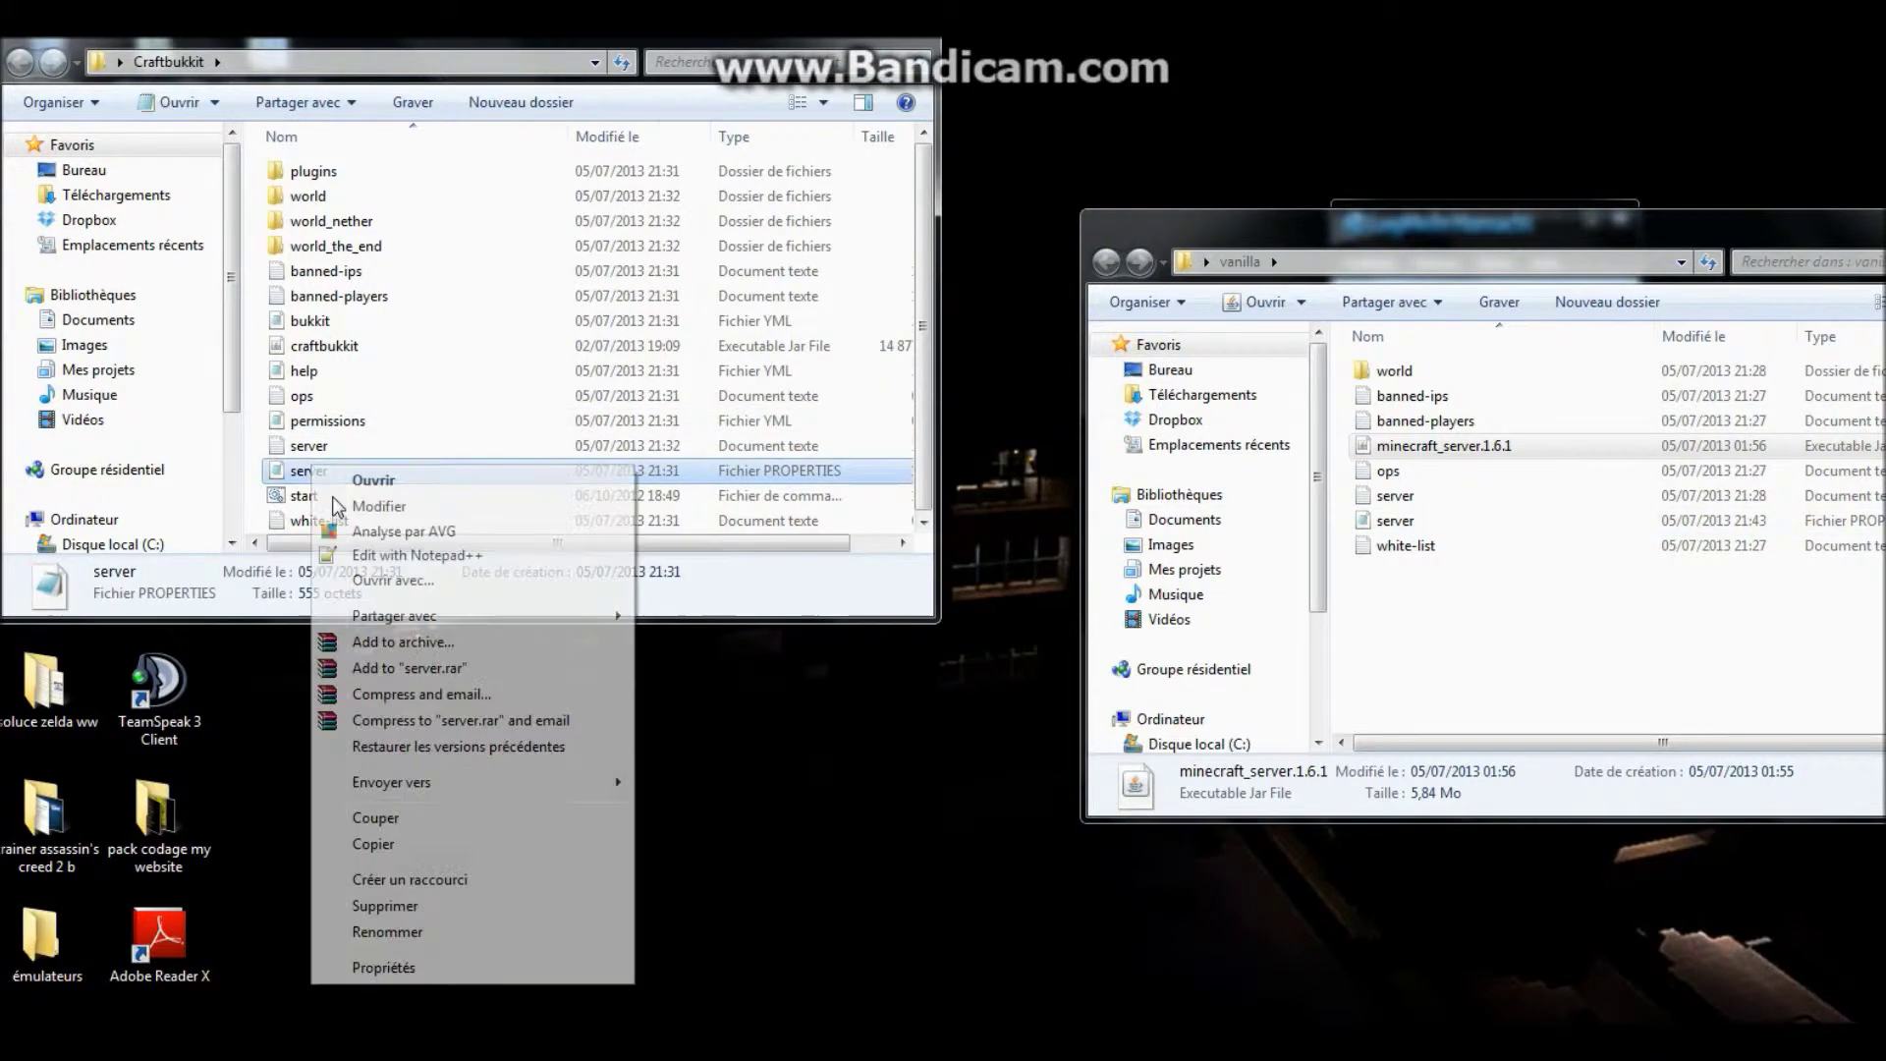
click(386, 906)
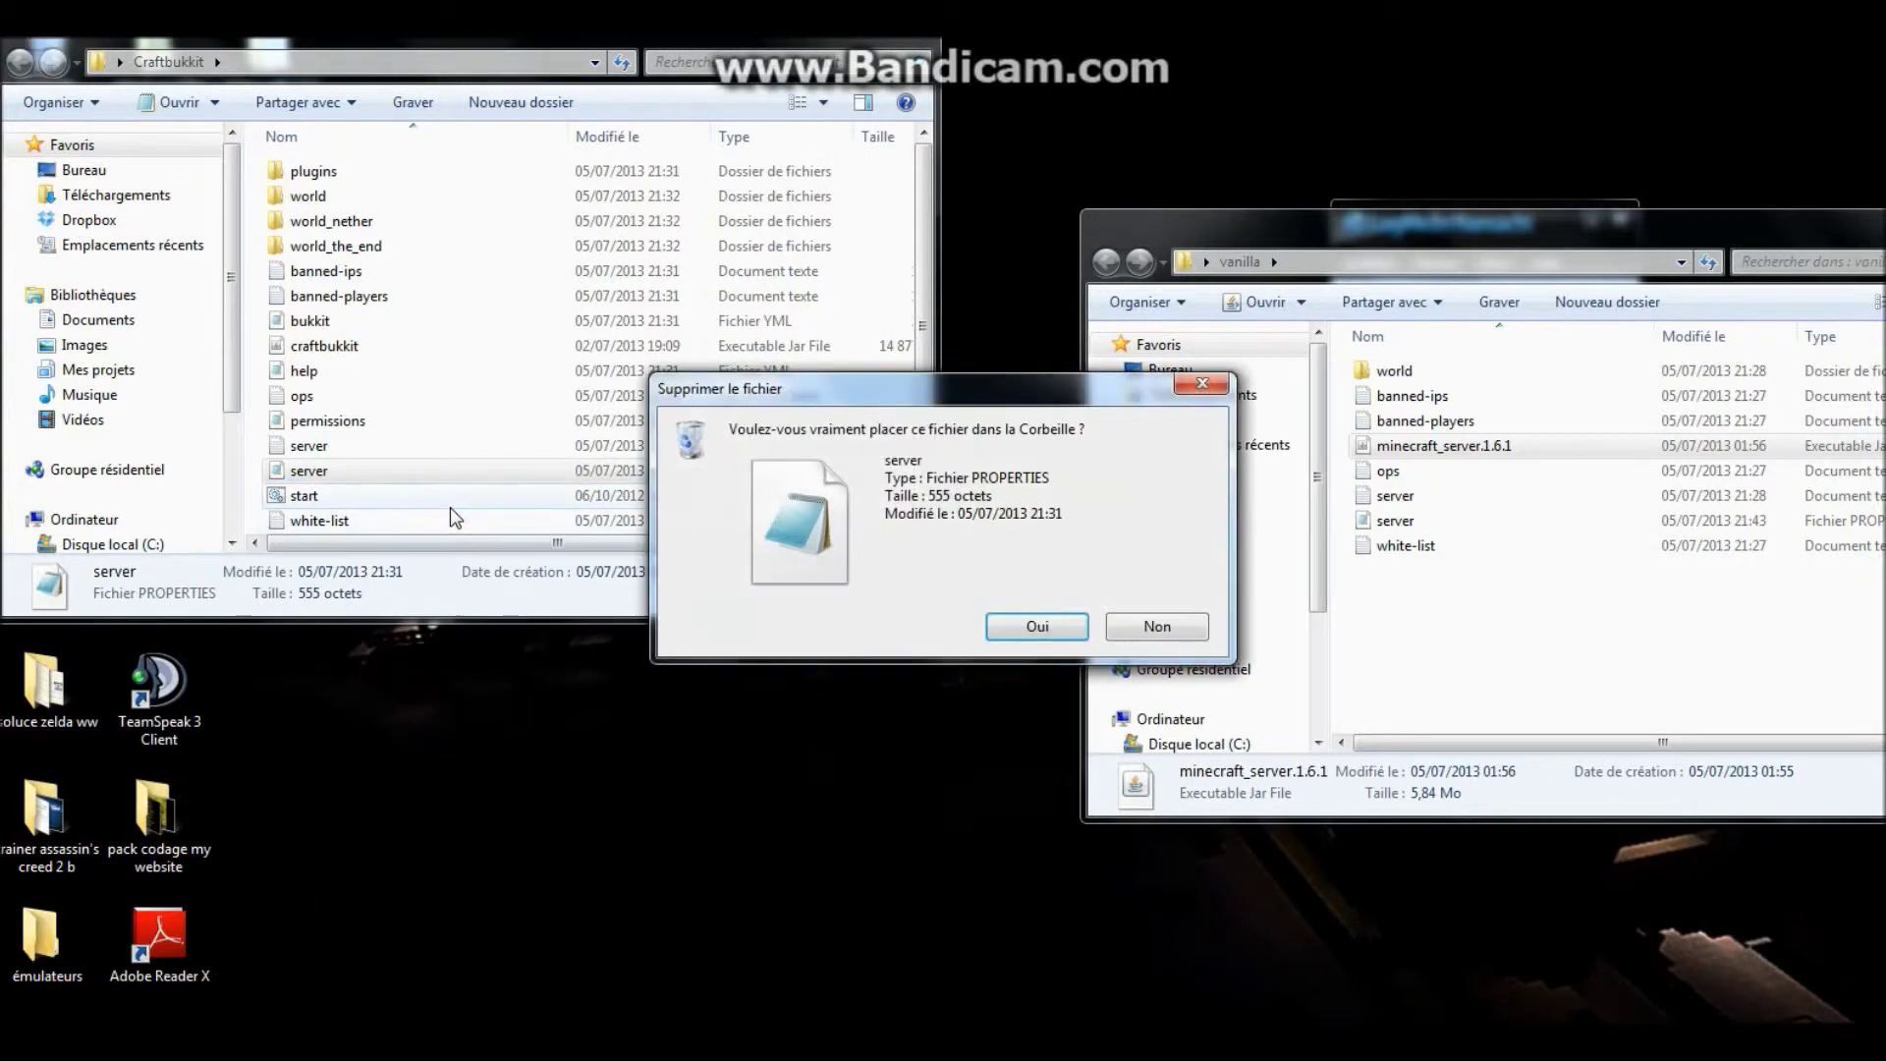
click(1132, 635)
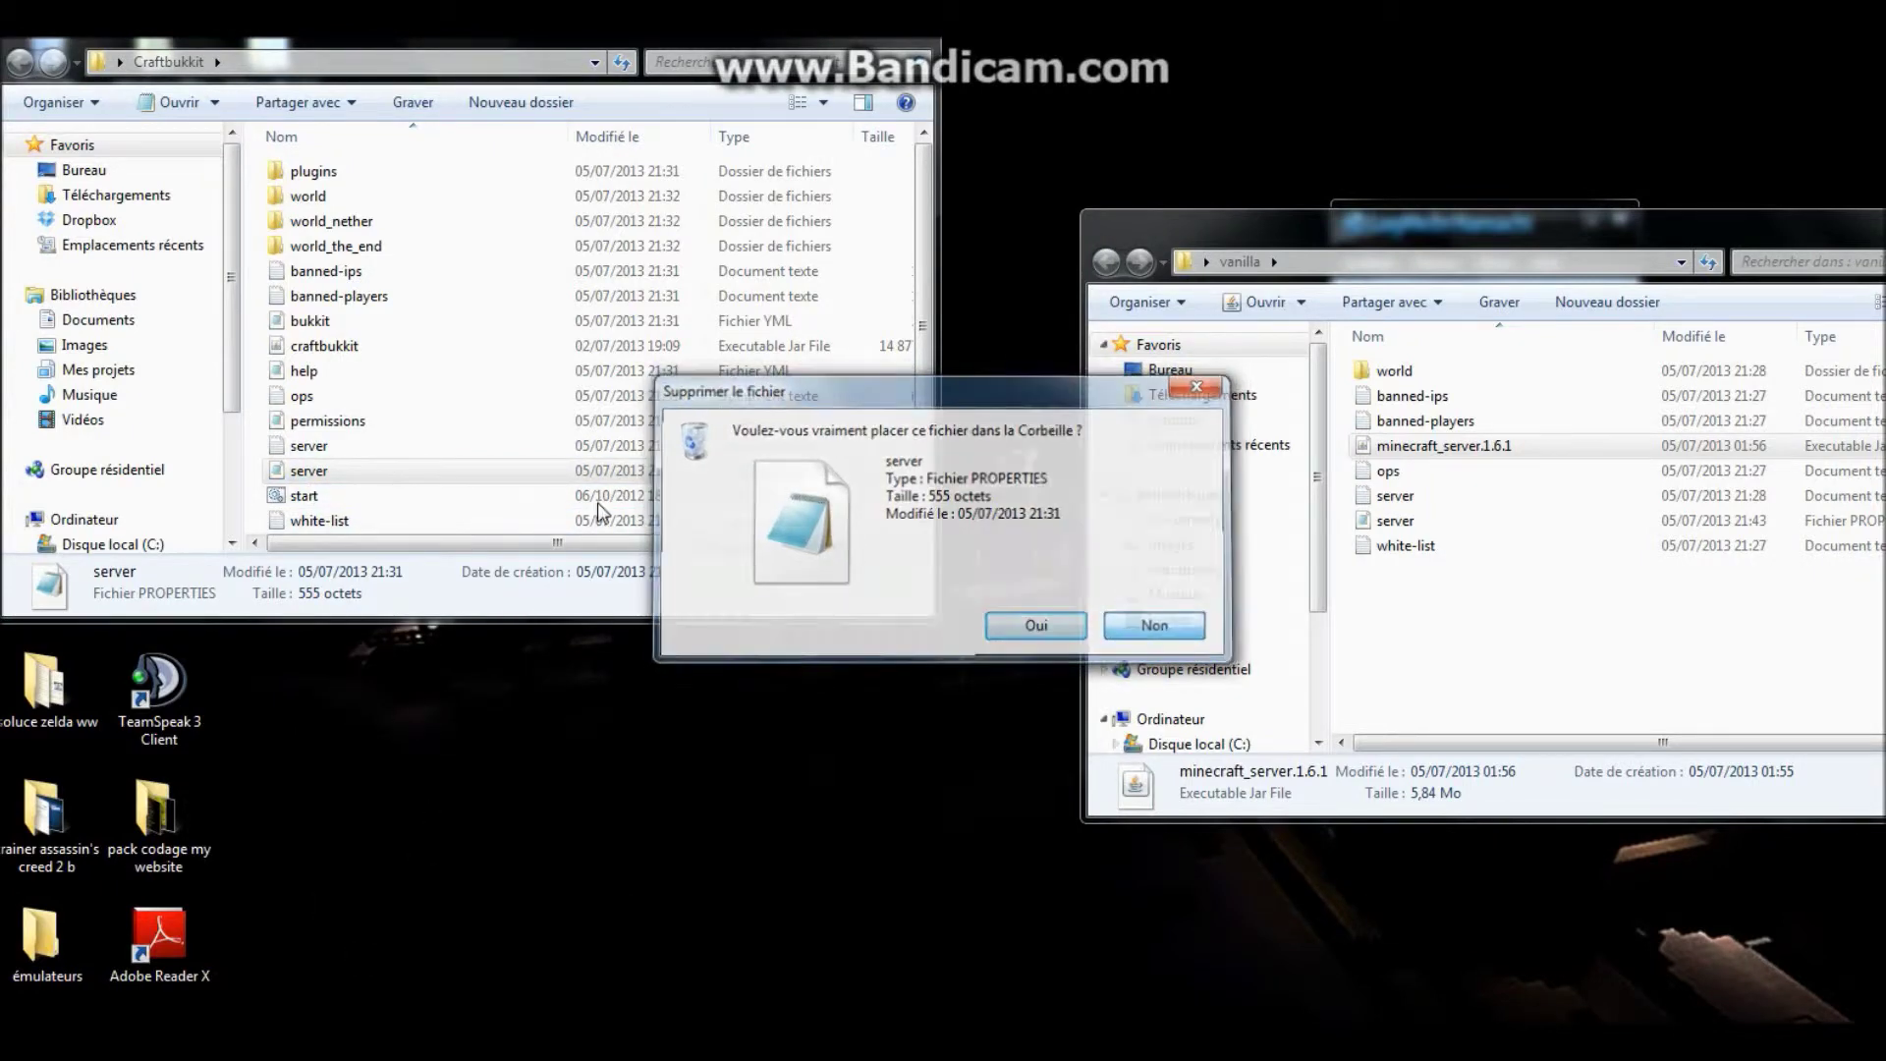
- View the Craftbukkit folder's own server PROPERTIES file and close it
double_click(422, 467)
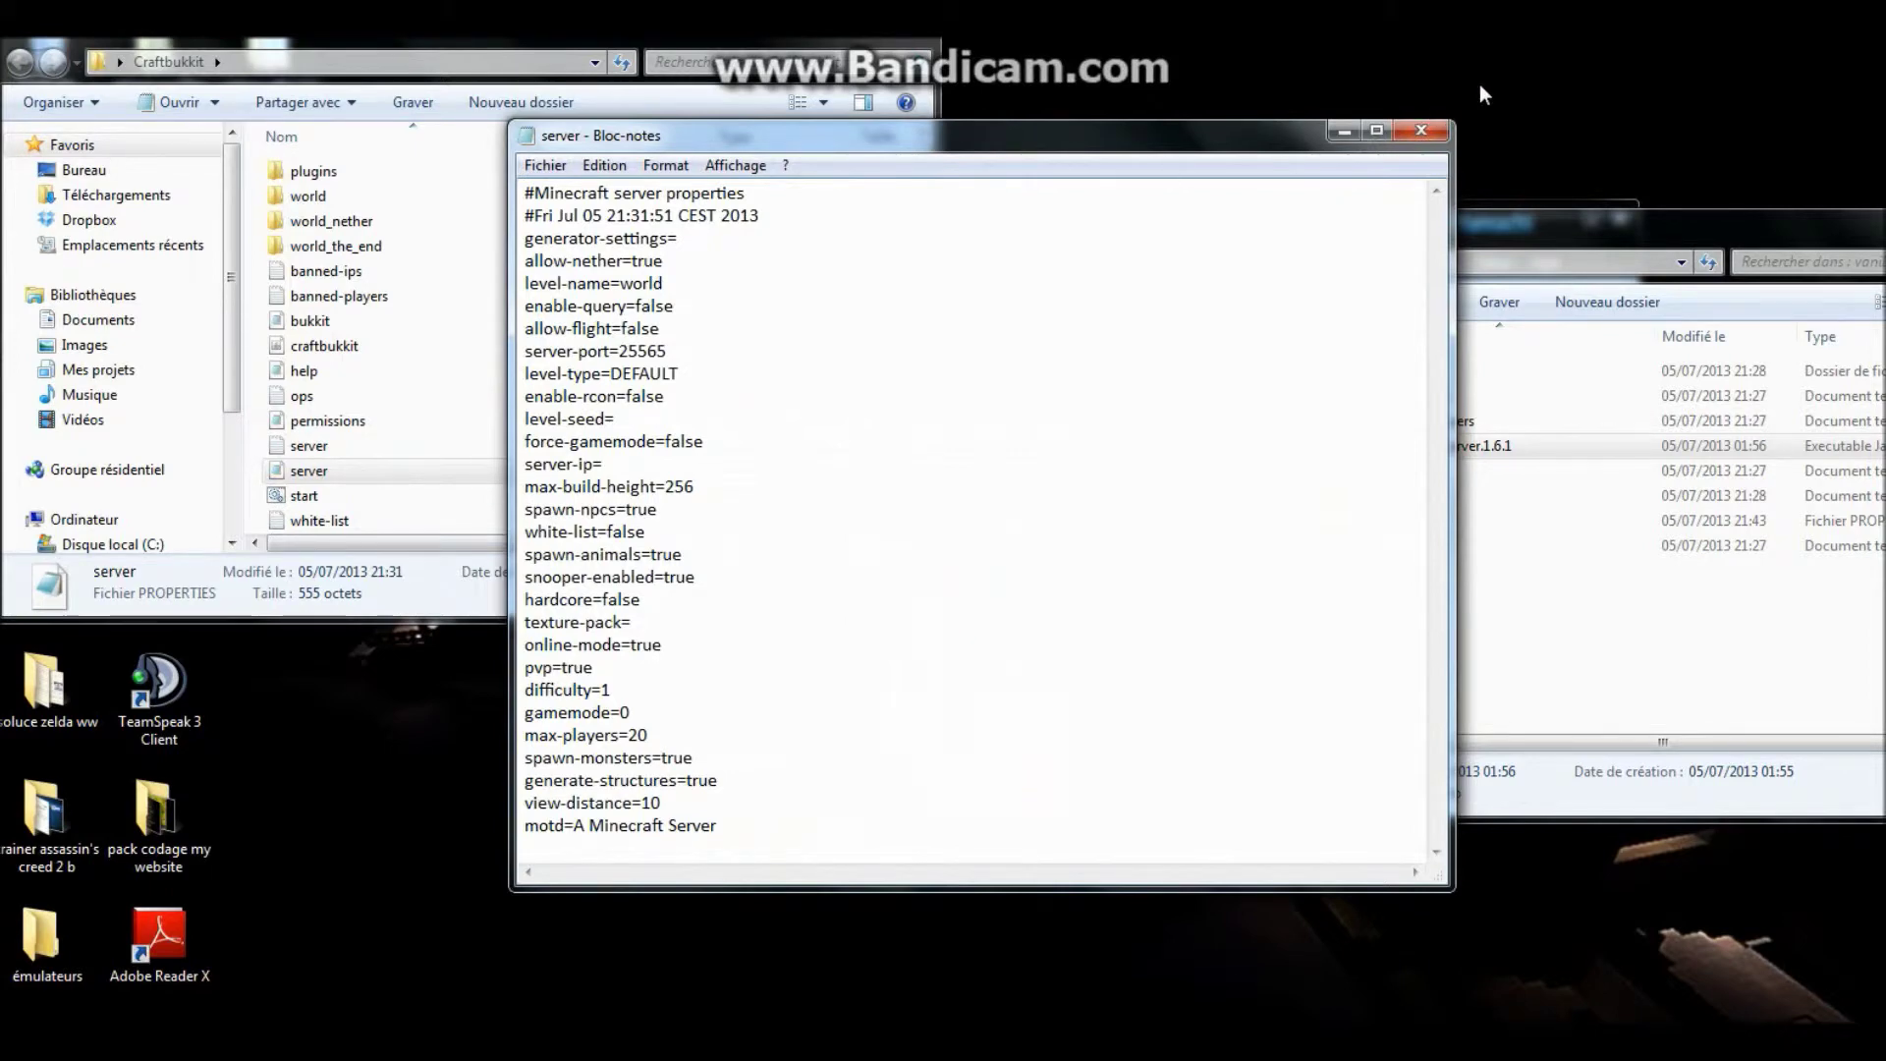
click(1422, 130)
- Move the vanilla folder's server.properties into Craftbukkit, replacing the existing file, close the vanilla folder and open the moved file
click(1386, 521)
drag(1386, 523, 405, 393)
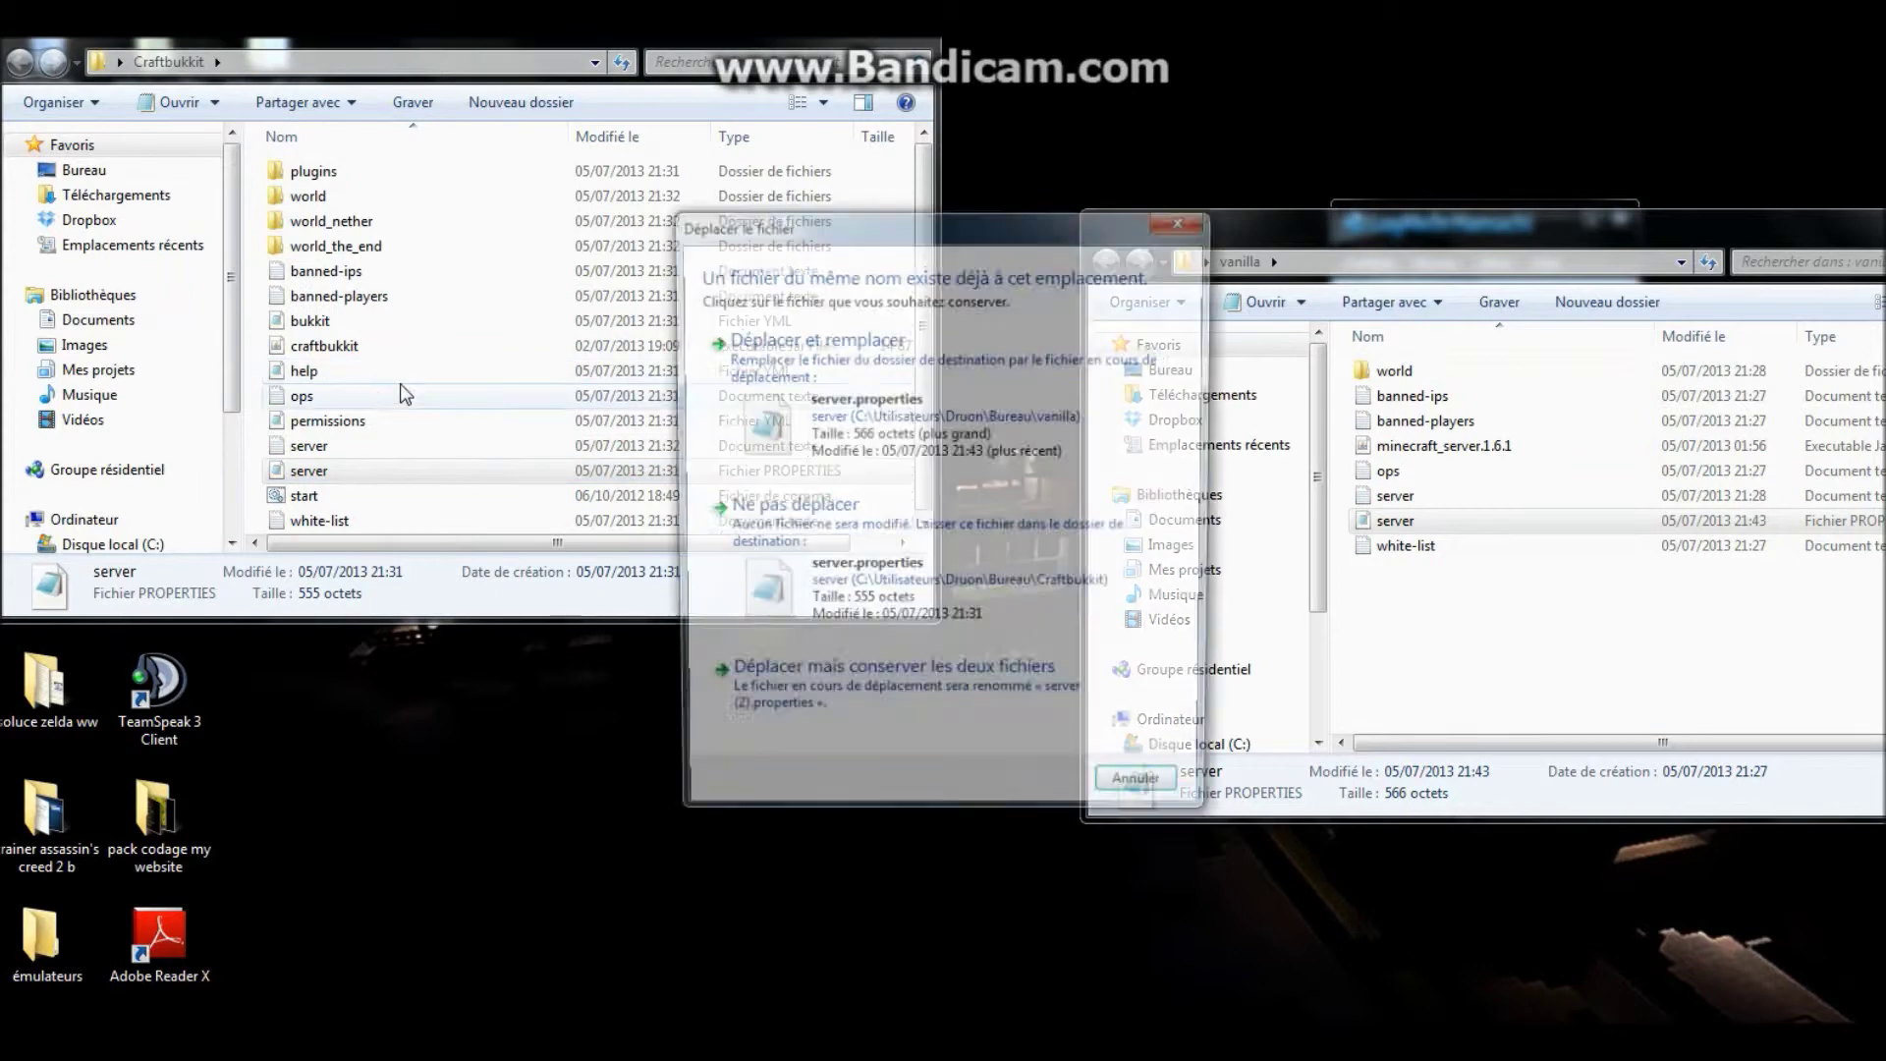
click(815, 342)
drag(1541, 222, 948, 239)
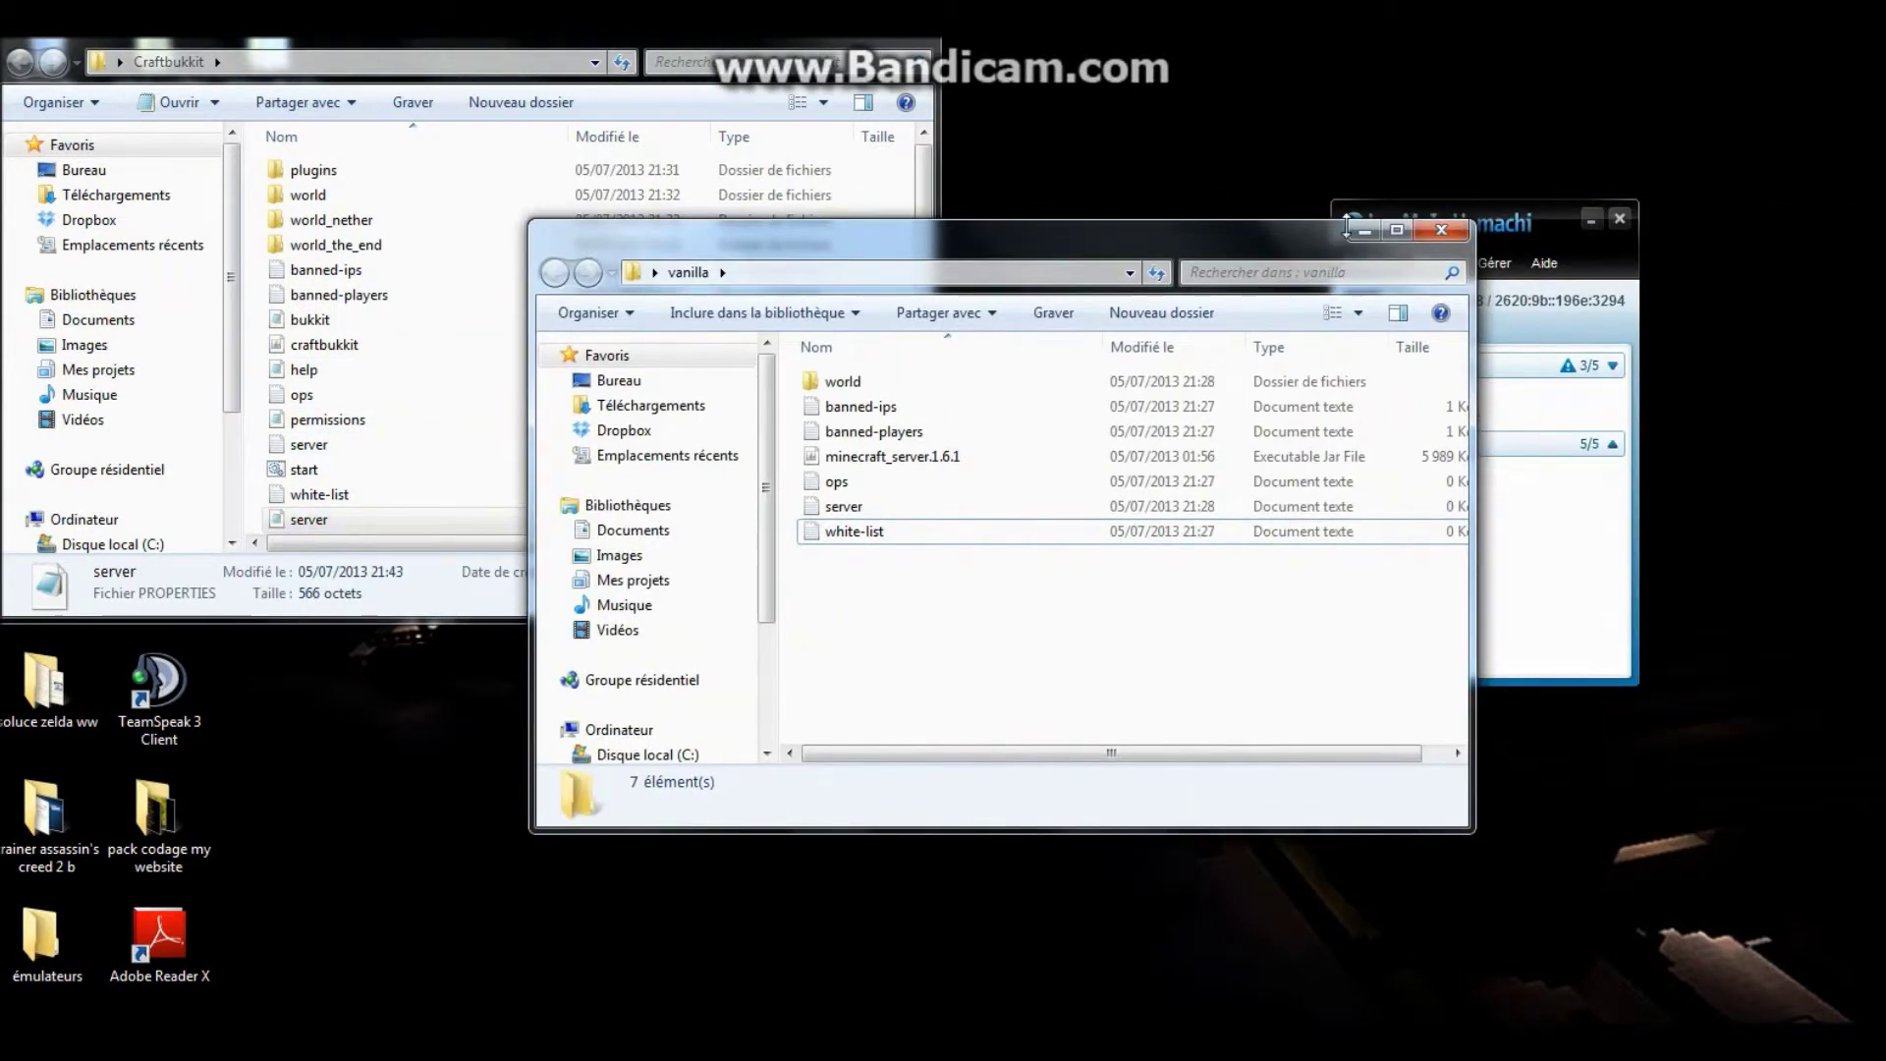
click(1441, 229)
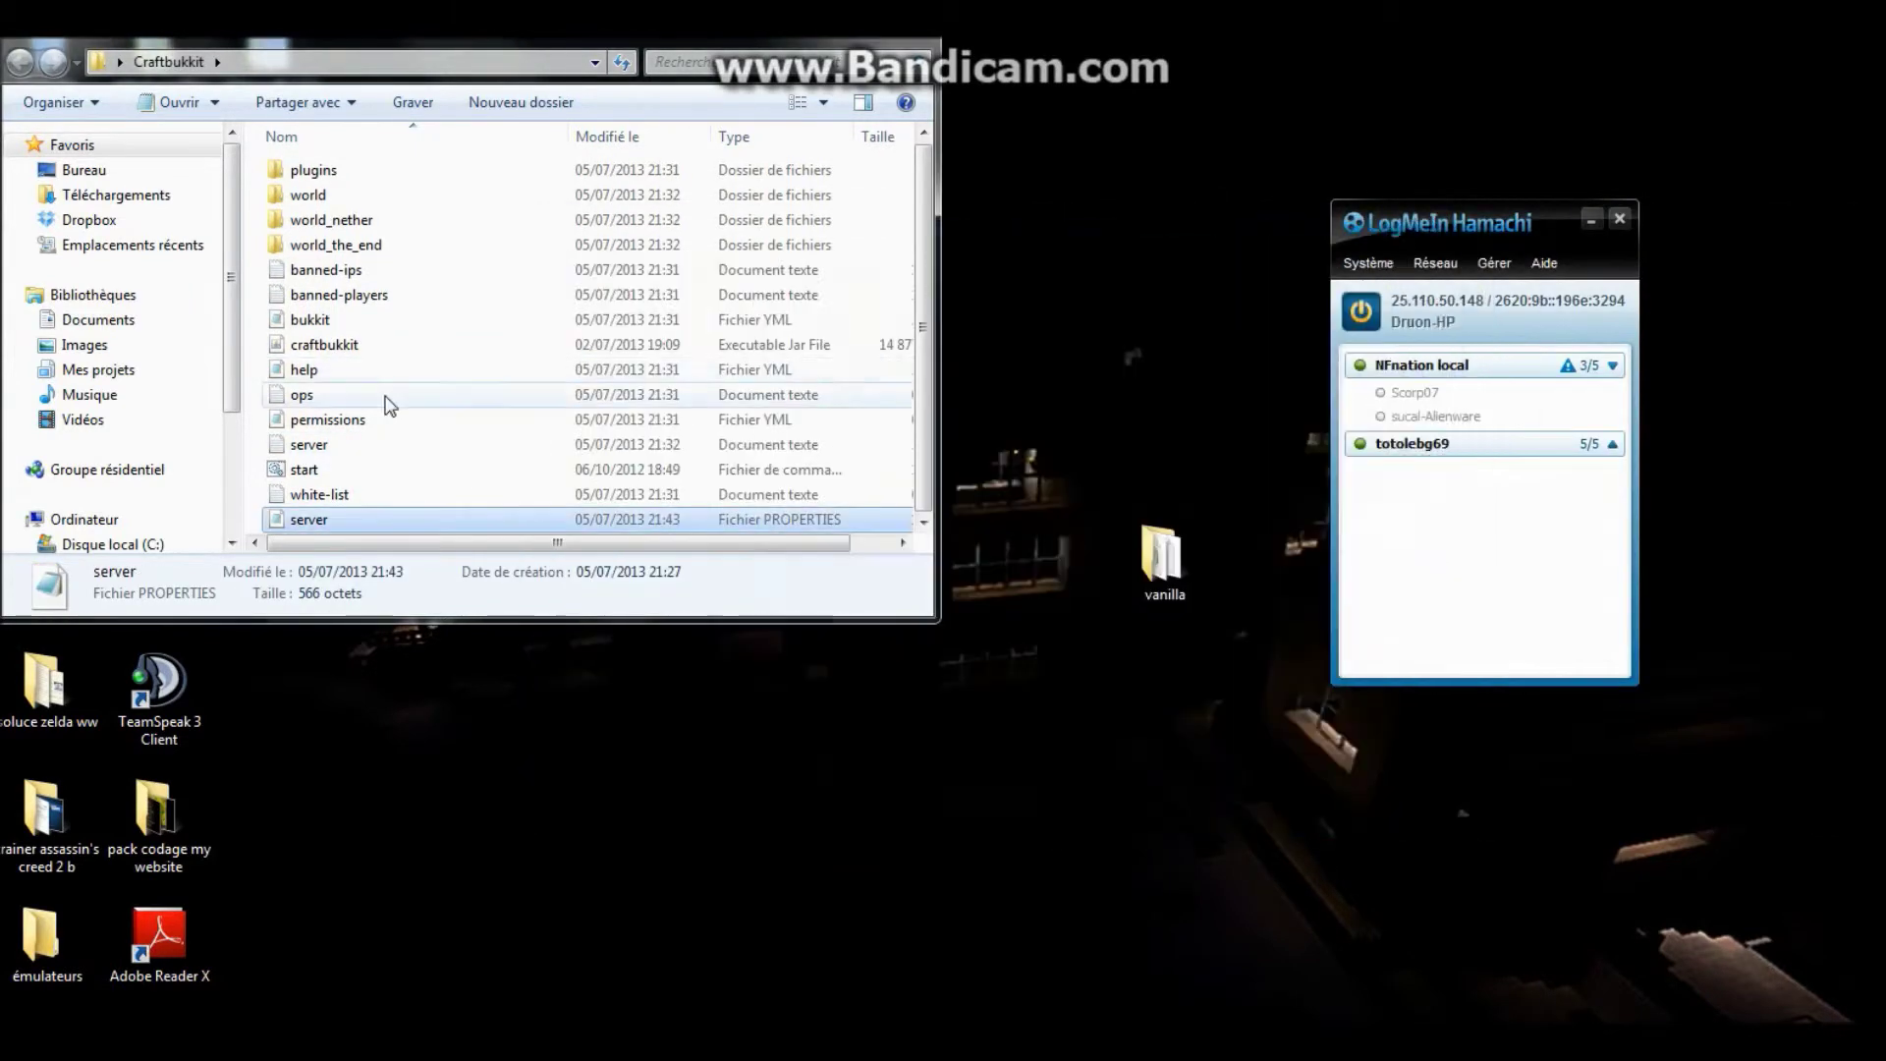
double_click(315, 519)
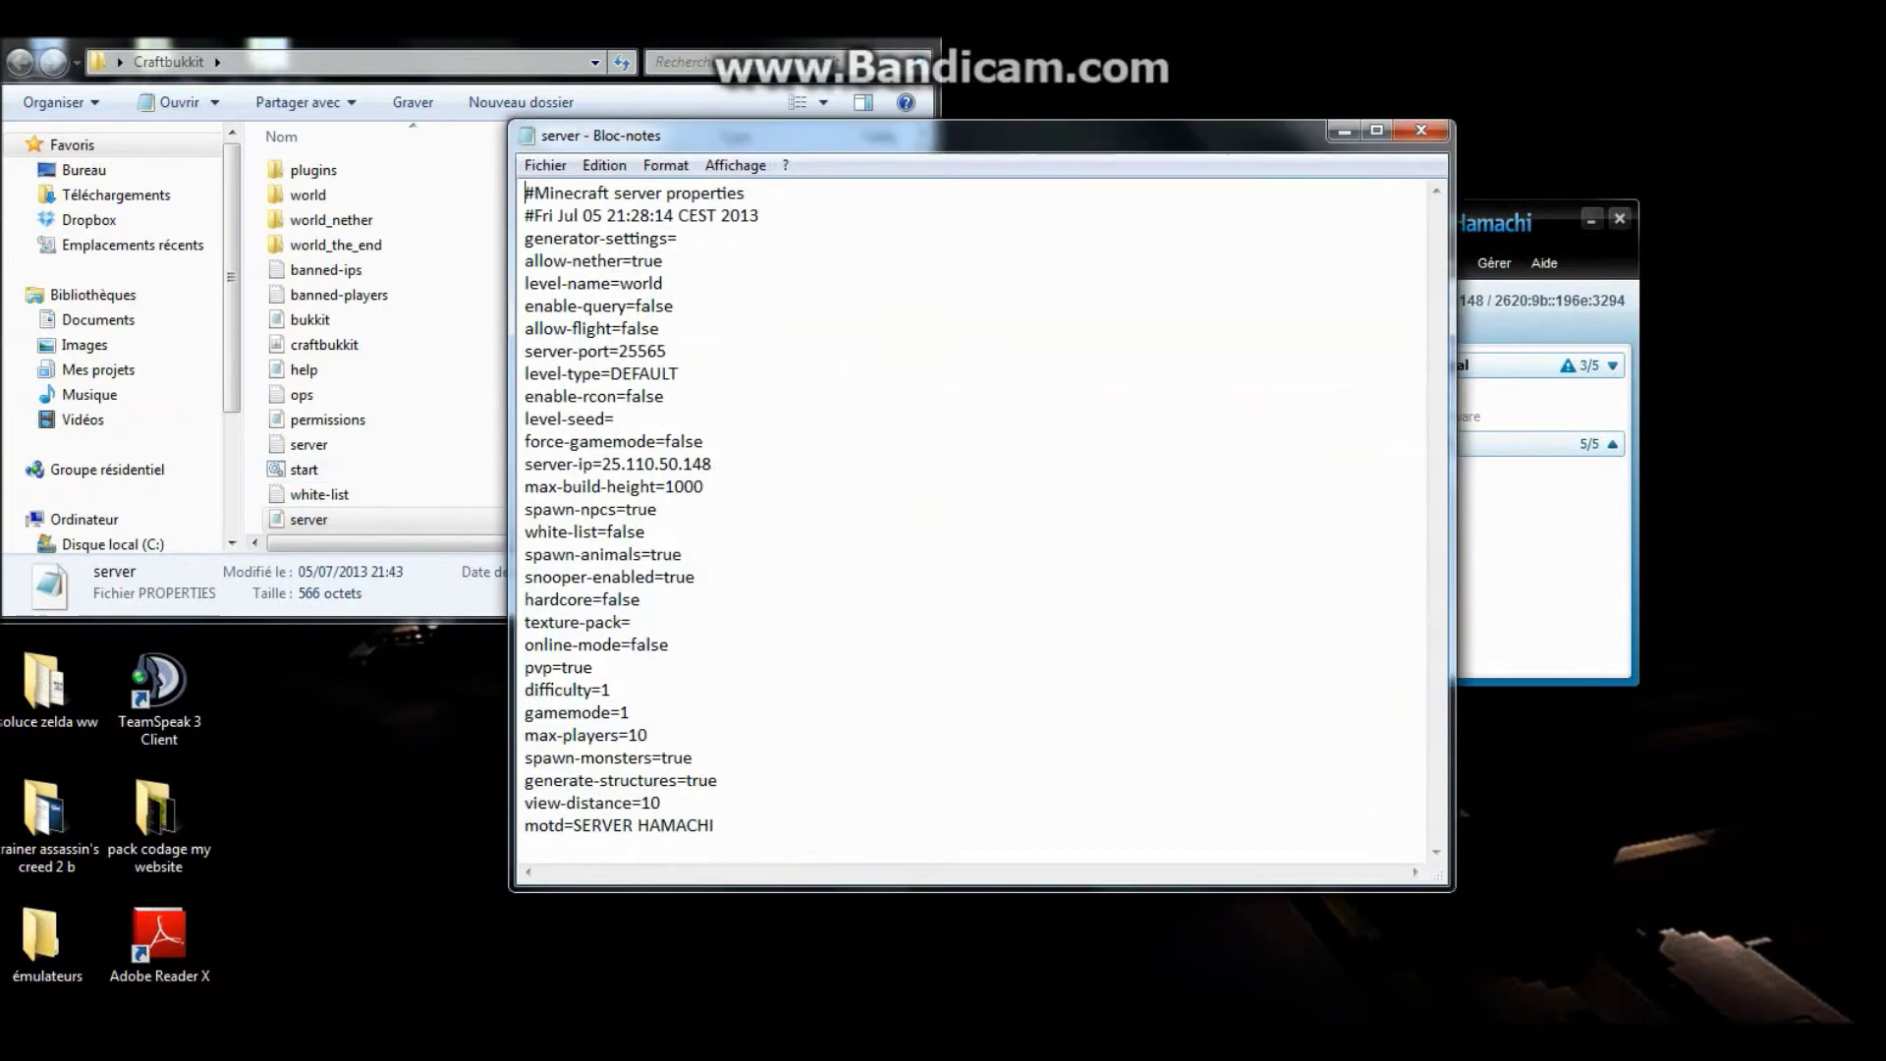
- Add the line enable-block-command=true at the end of the Craftbukkit server properties, then save and close the file
key(Return)
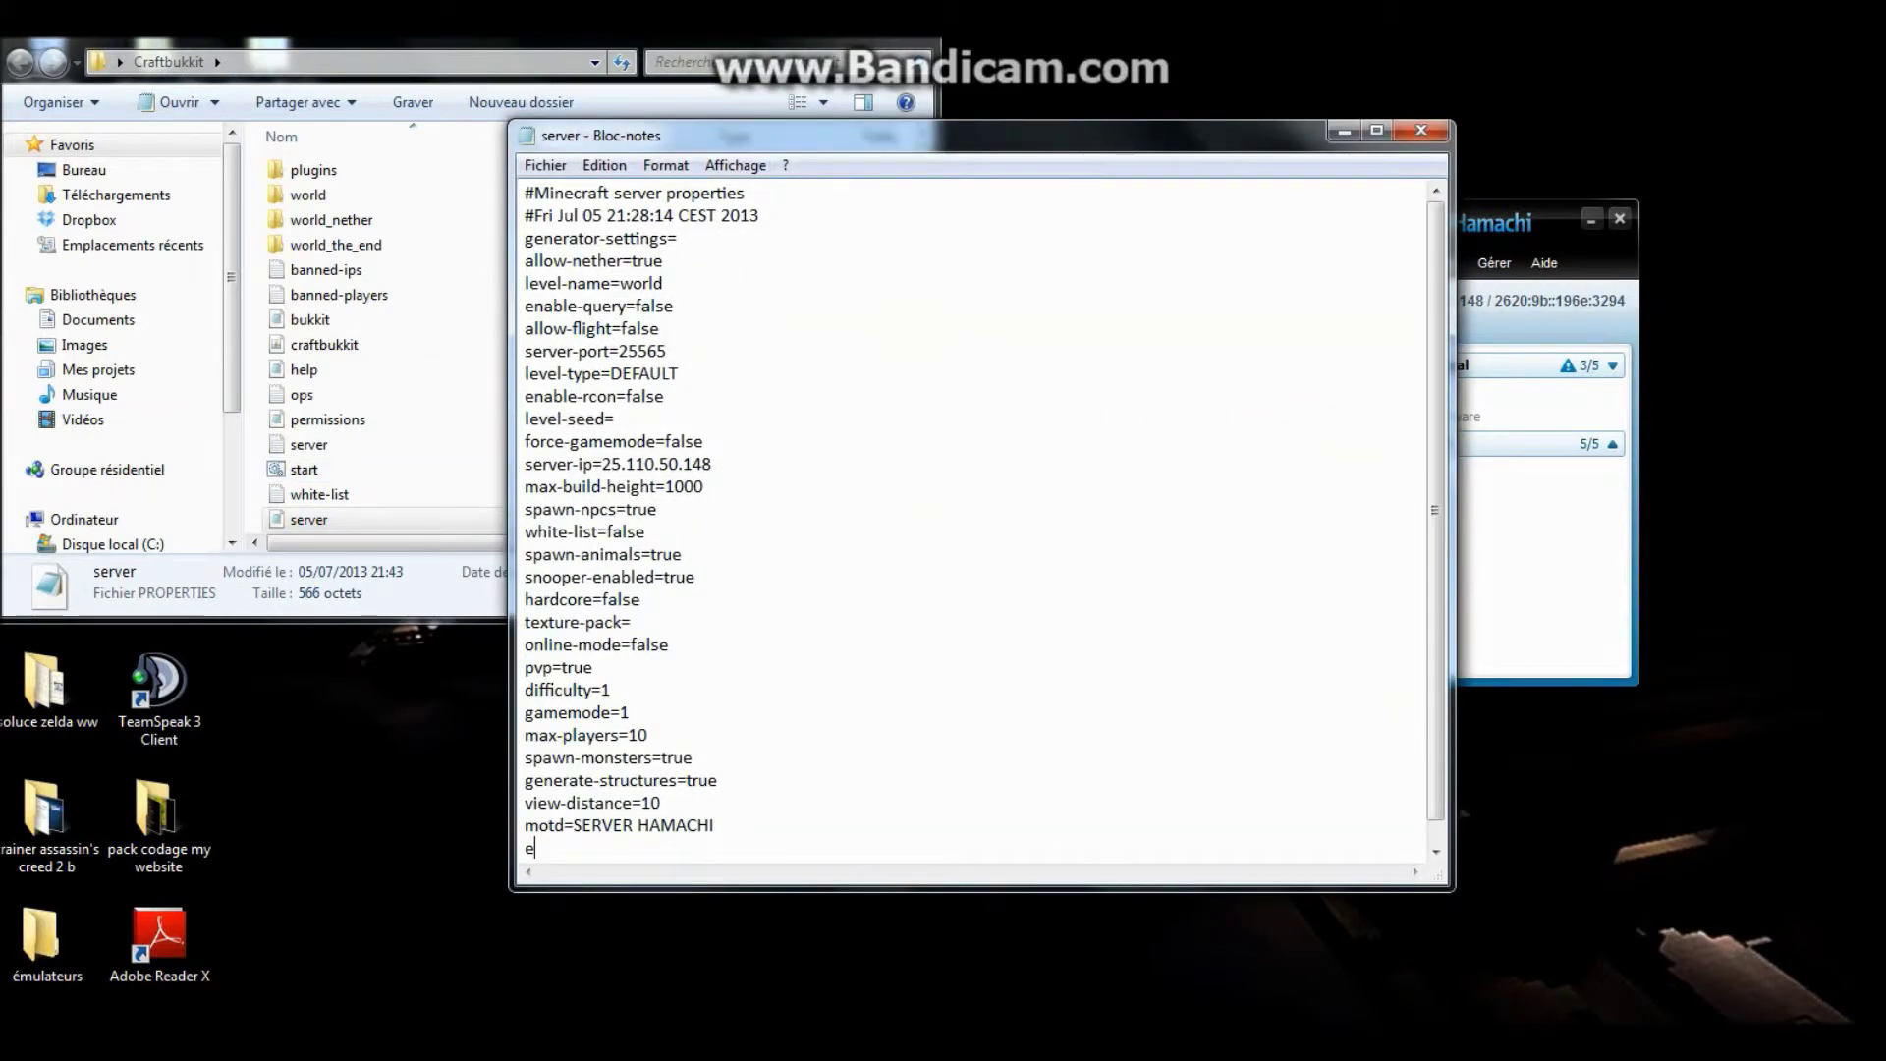
text(enable_)
key(BackSpace)
text(-block-comman)
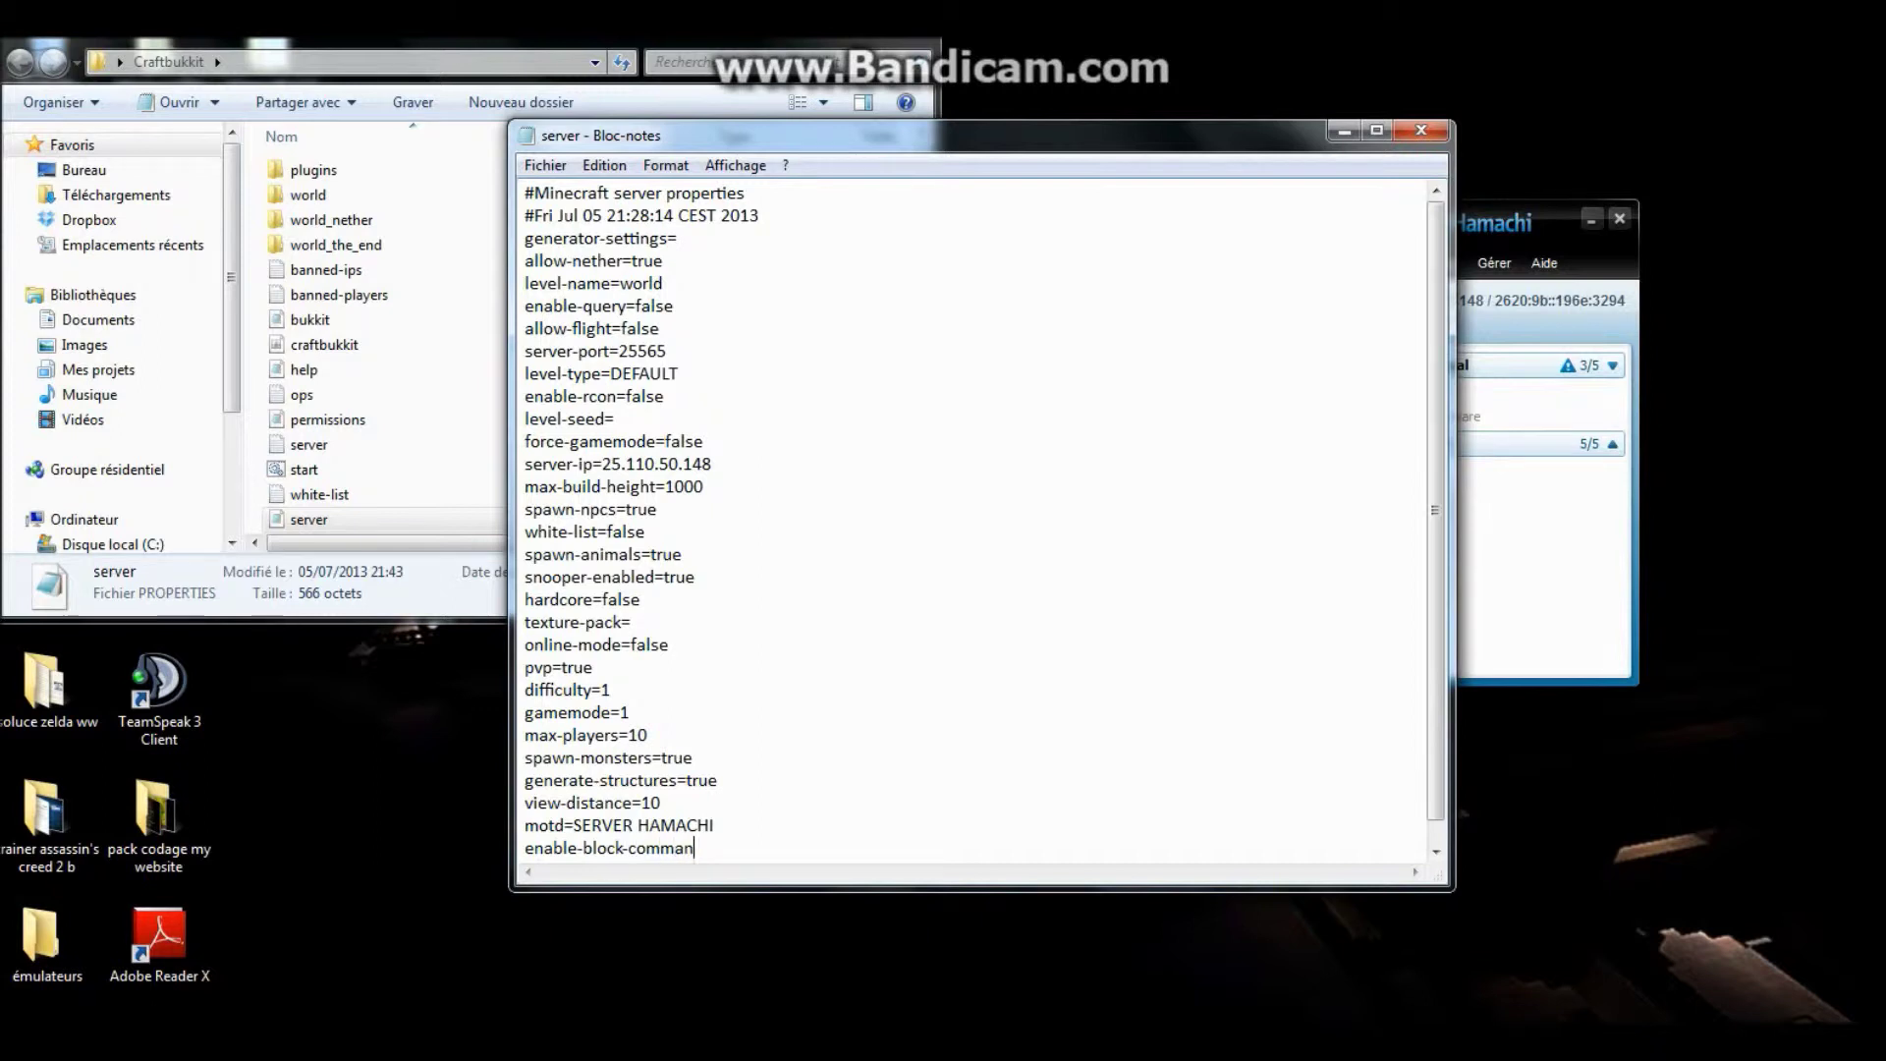
text(d=true)
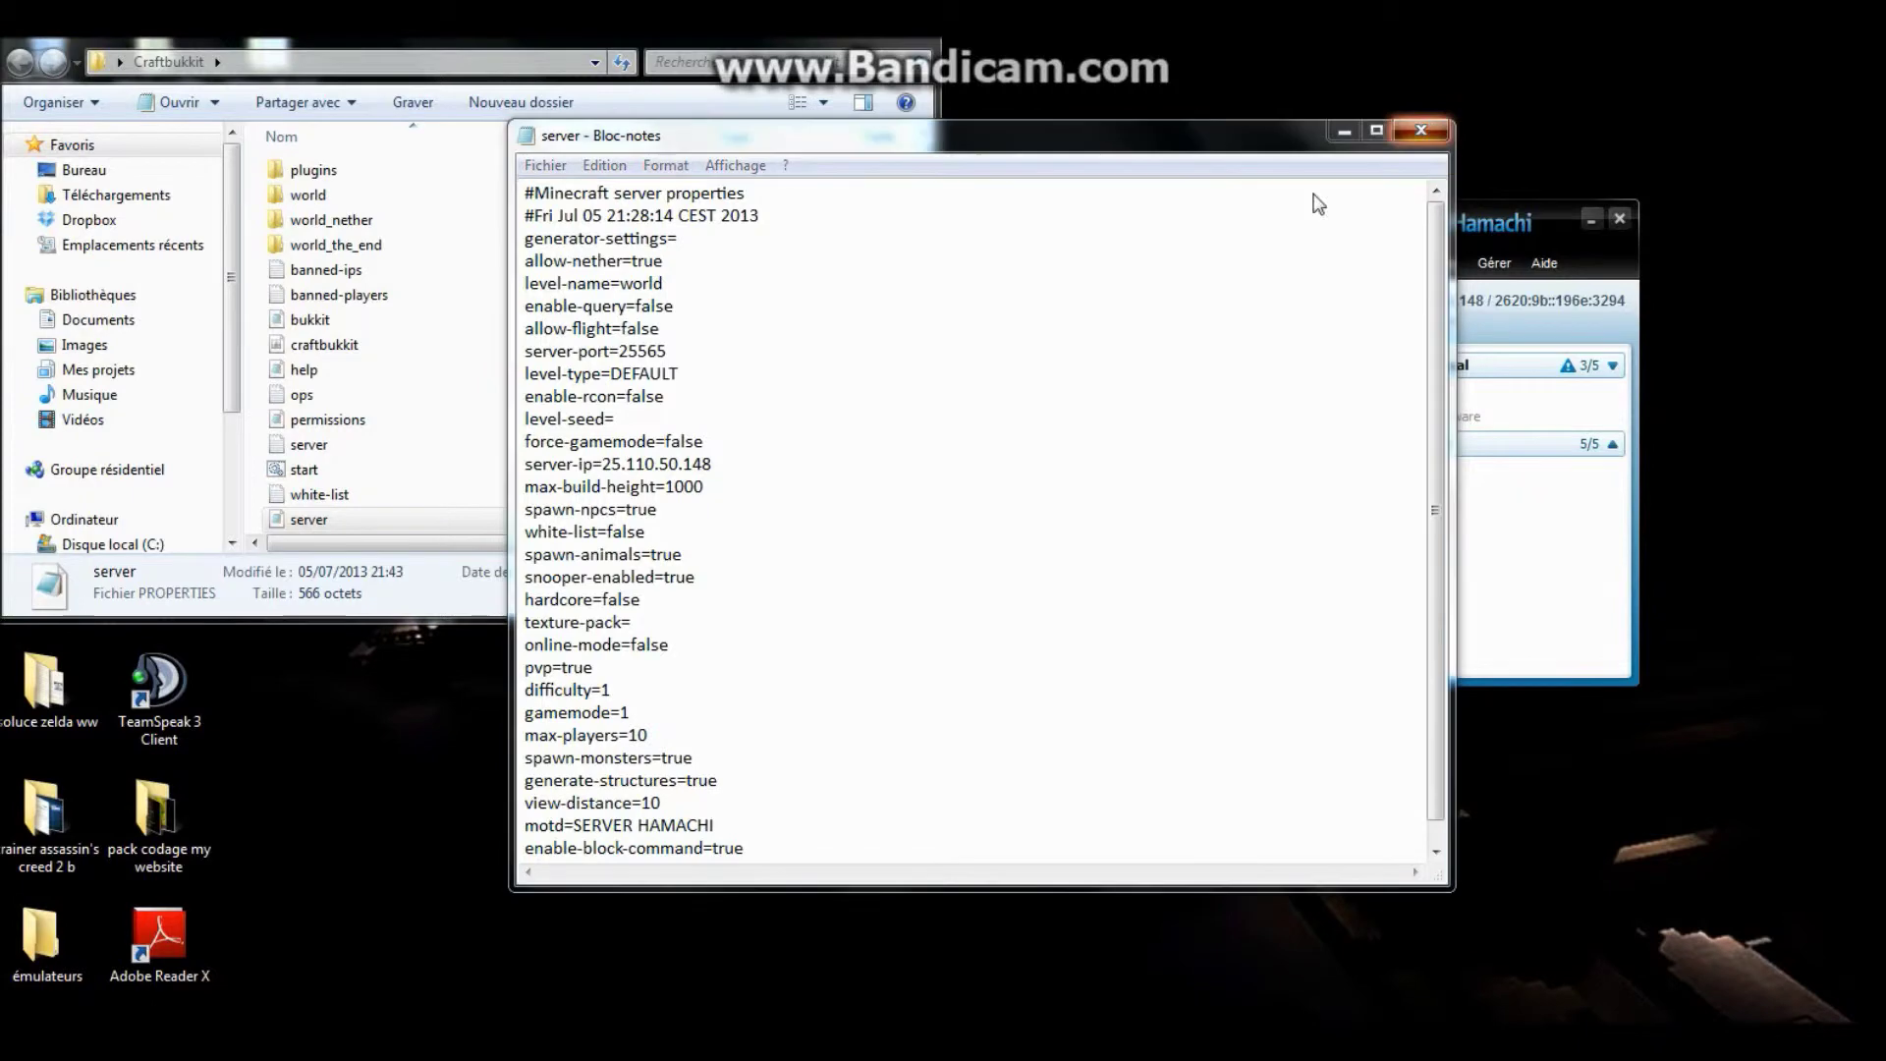
click(1421, 130)
click(834, 546)
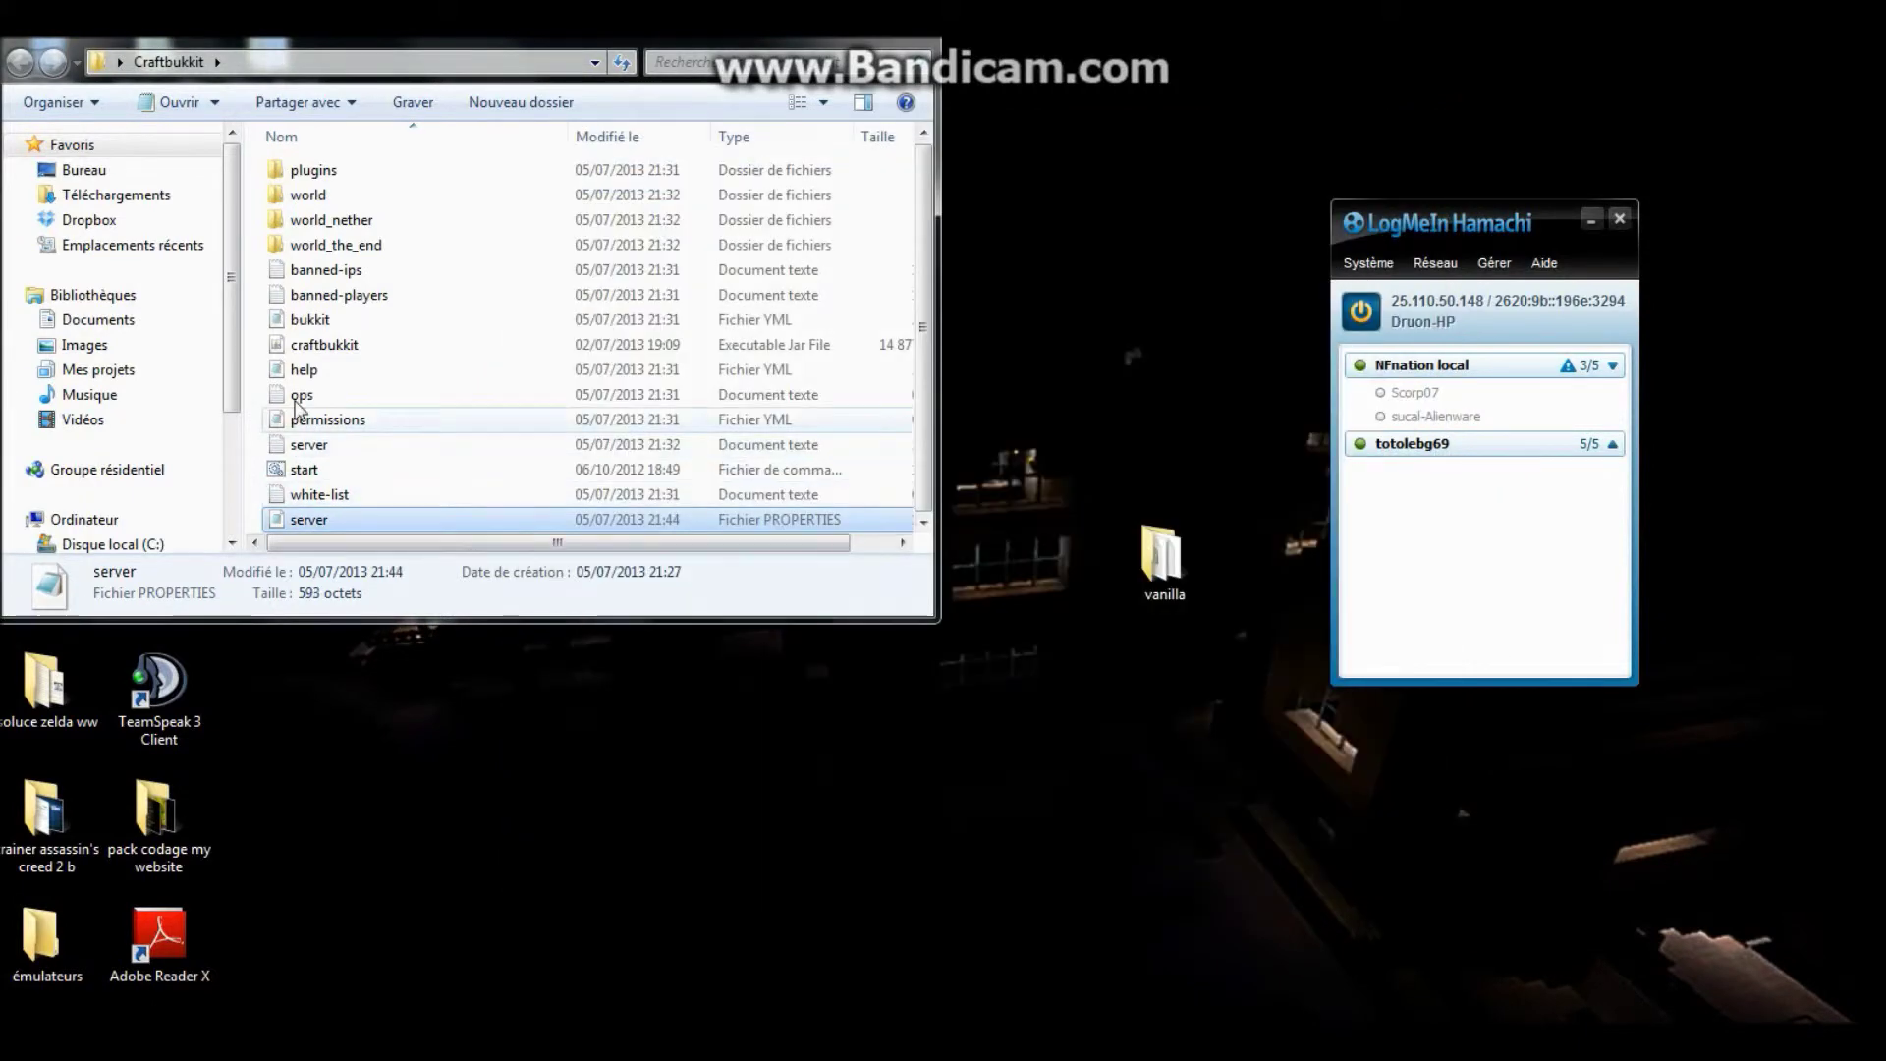
- Move the Craftbukkit folder window clear of the desktop icons, view the start command file's script and close it
drag(475, 54, 980, 263)
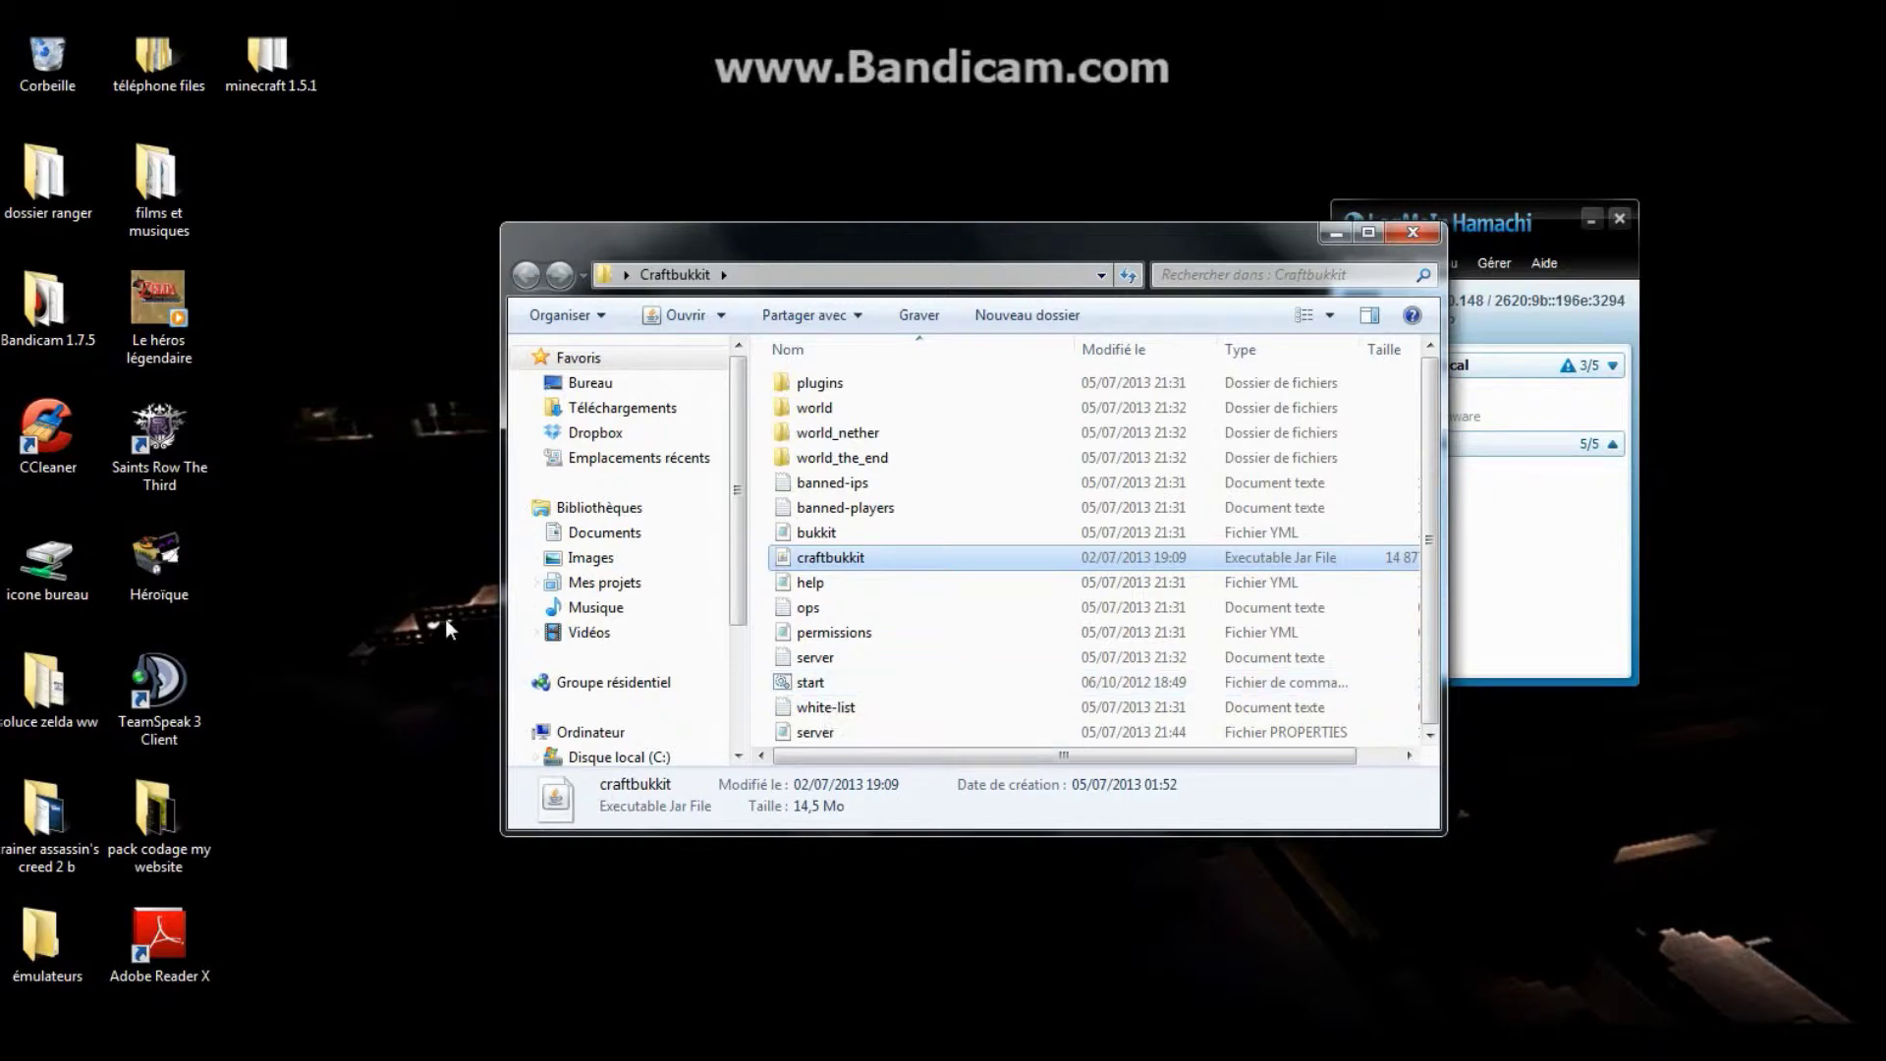
click(787, 684)
right_click(857, 683)
click(994, 149)
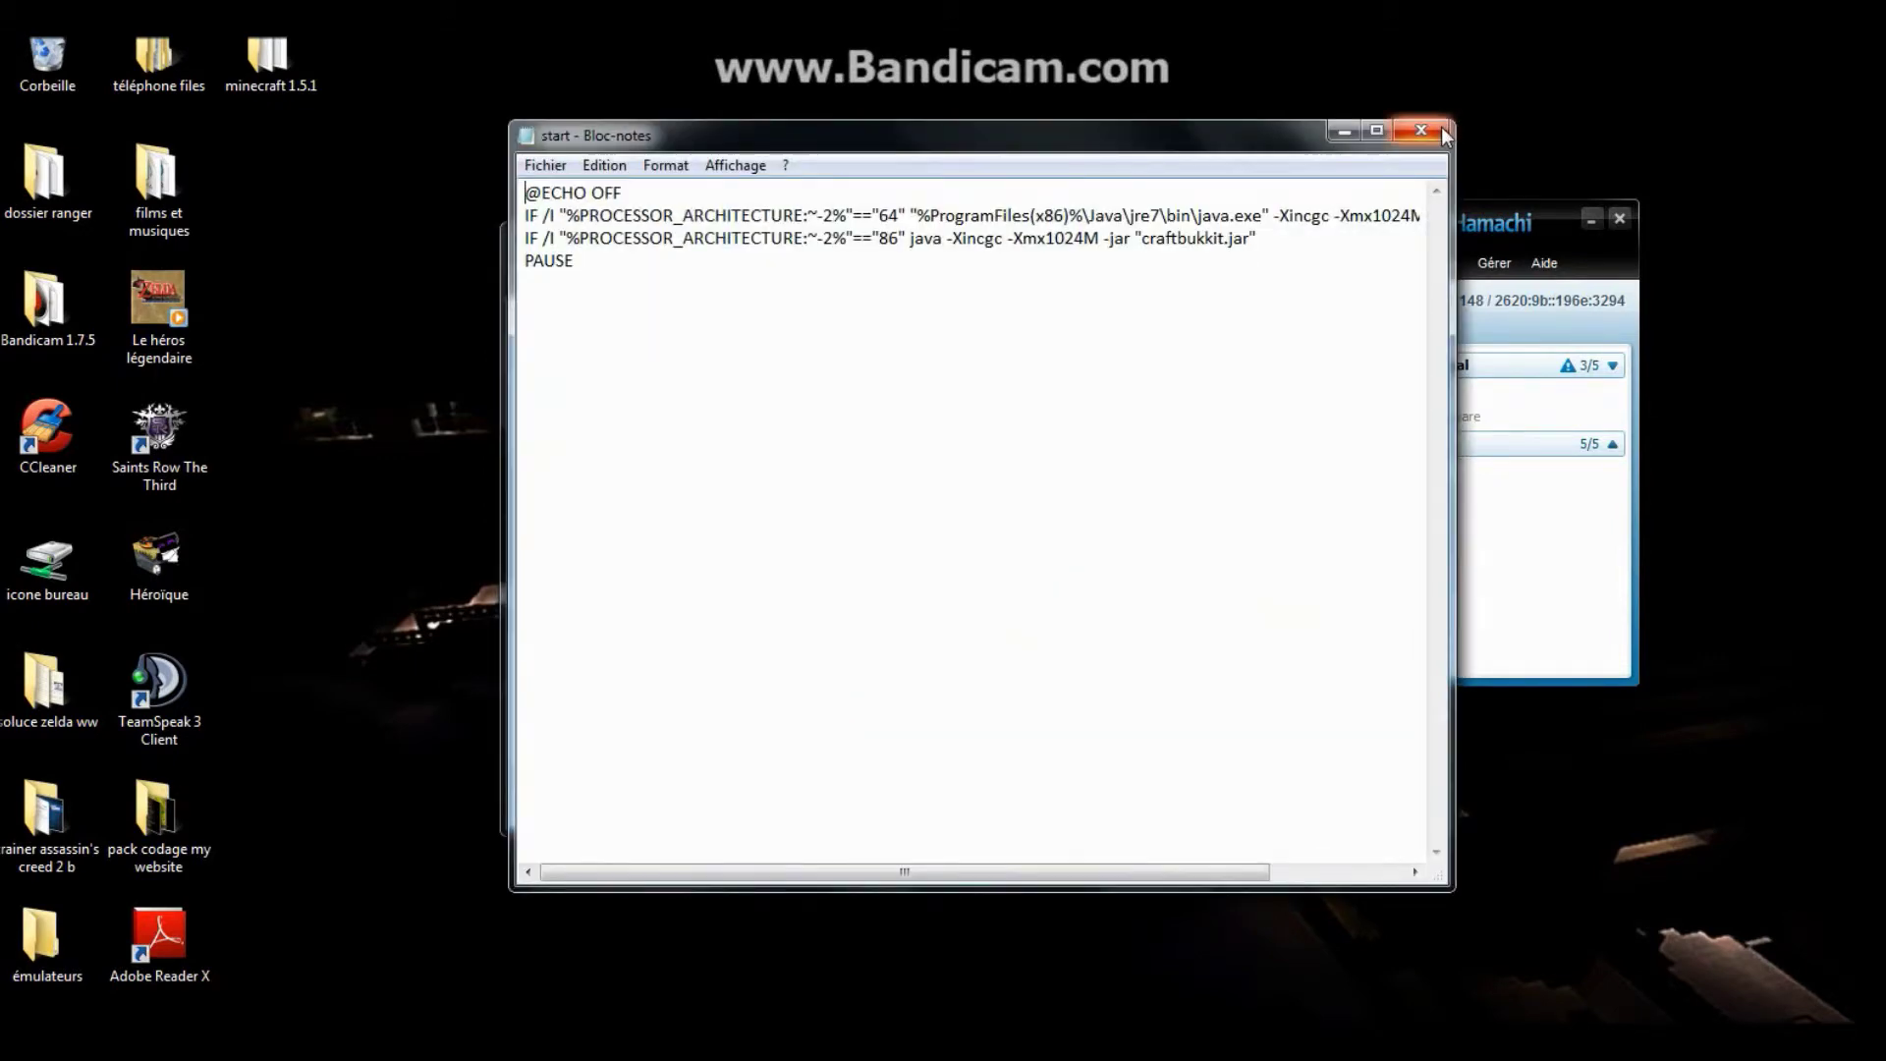
click(1442, 132)
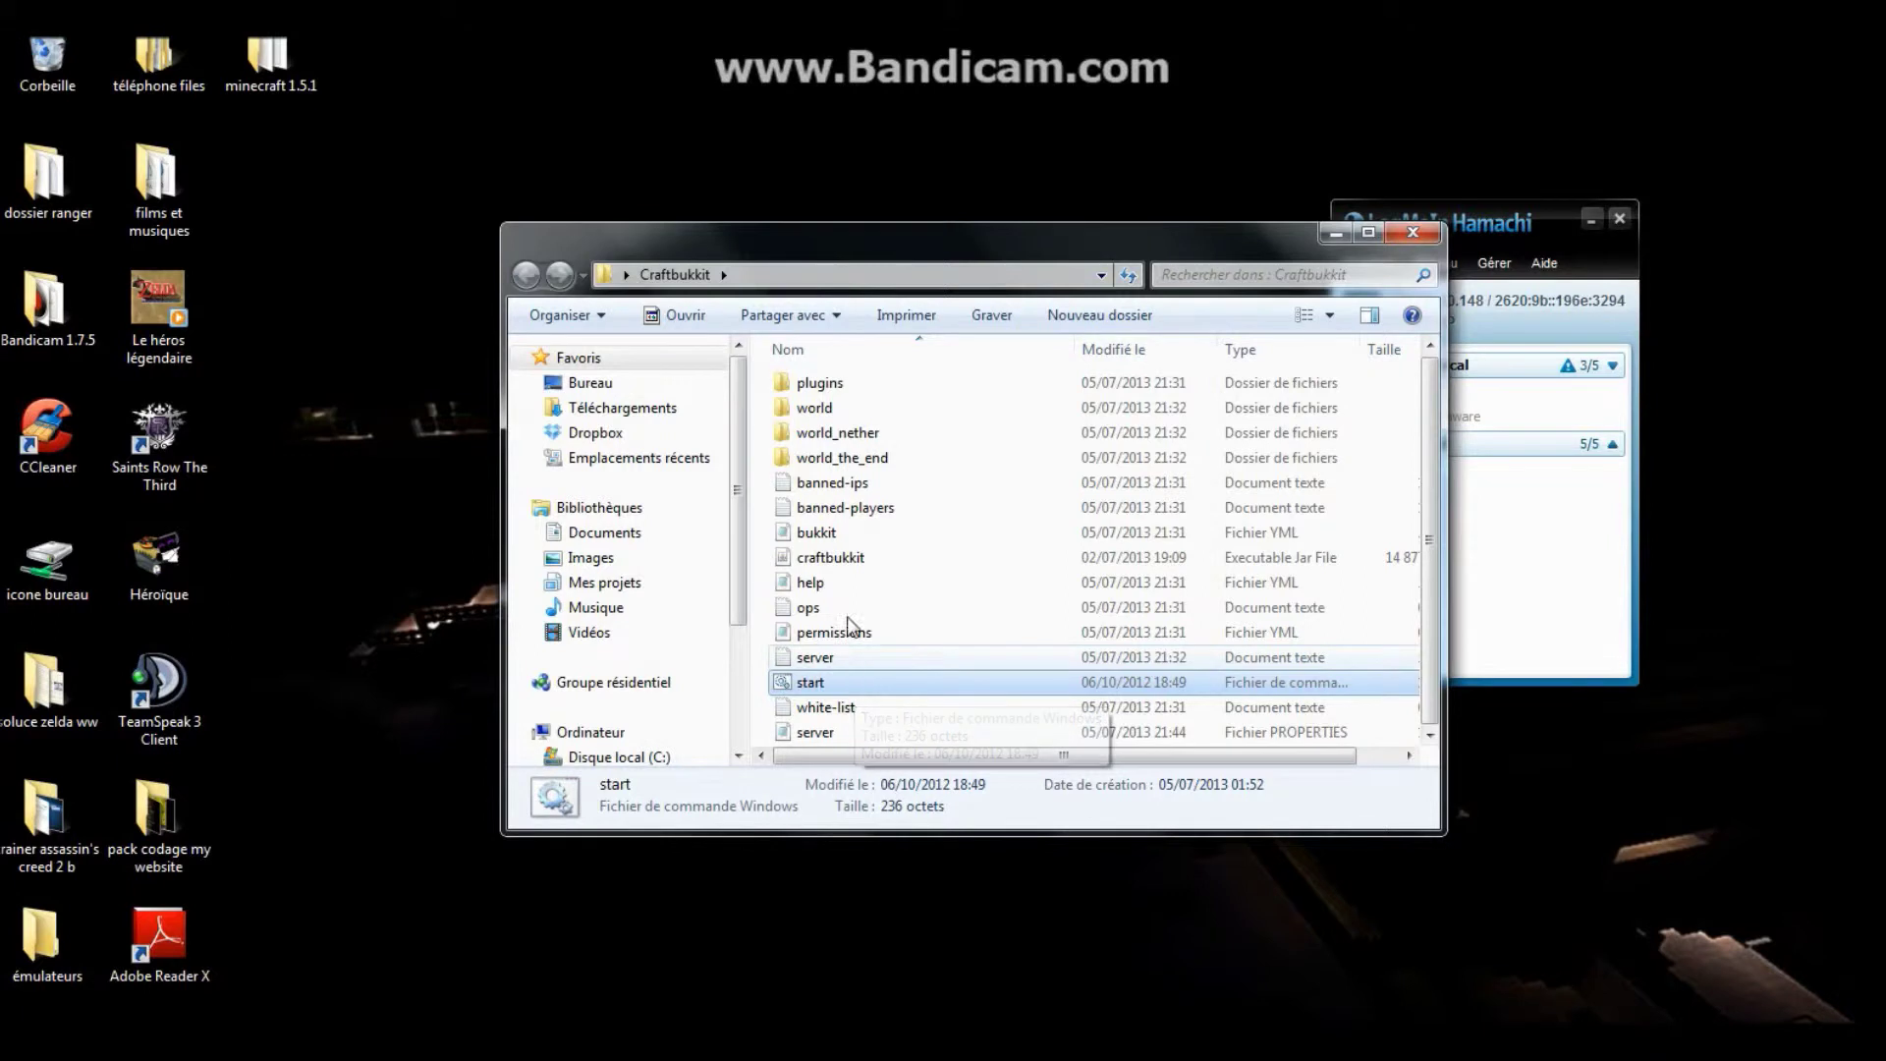
- Open Craftbukkit's plugins folder and, in a separate window, the plugins folder of BUKKIT 1.5.2 under dossier ranger and serv
click(821, 386)
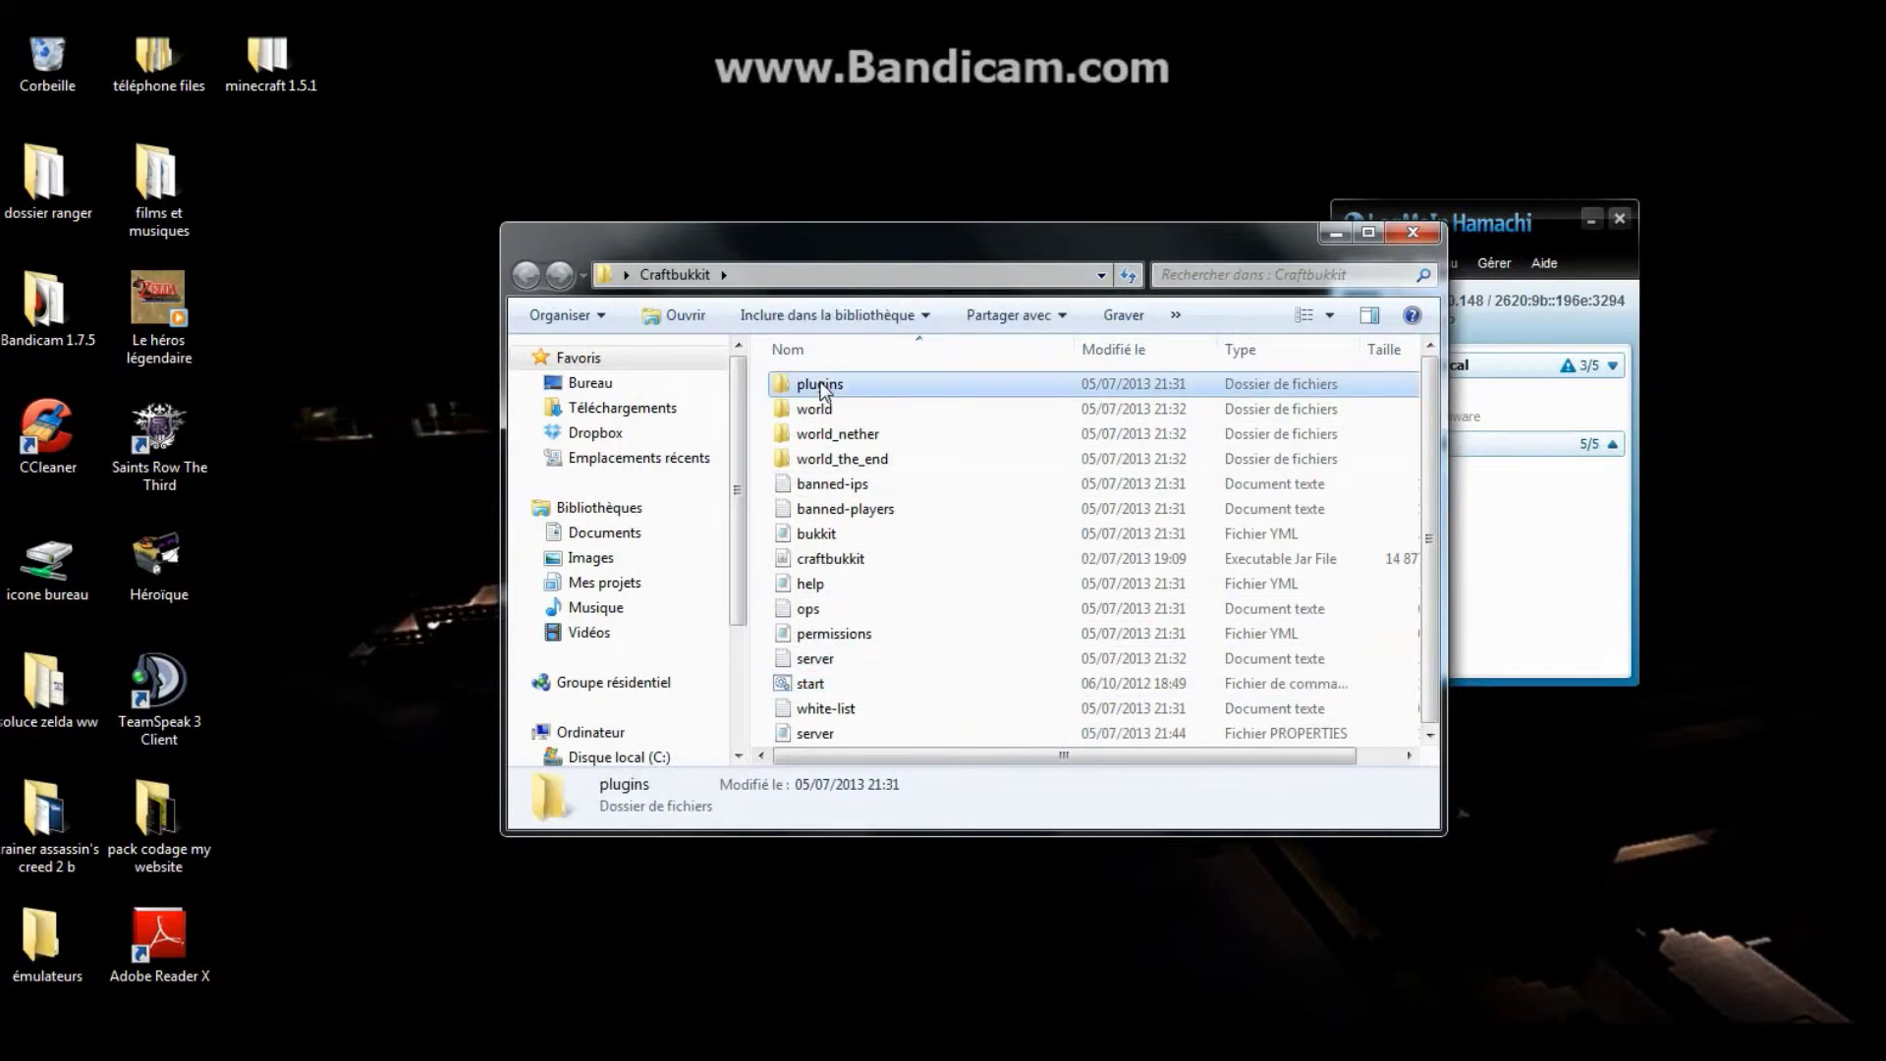
double_click(821, 389)
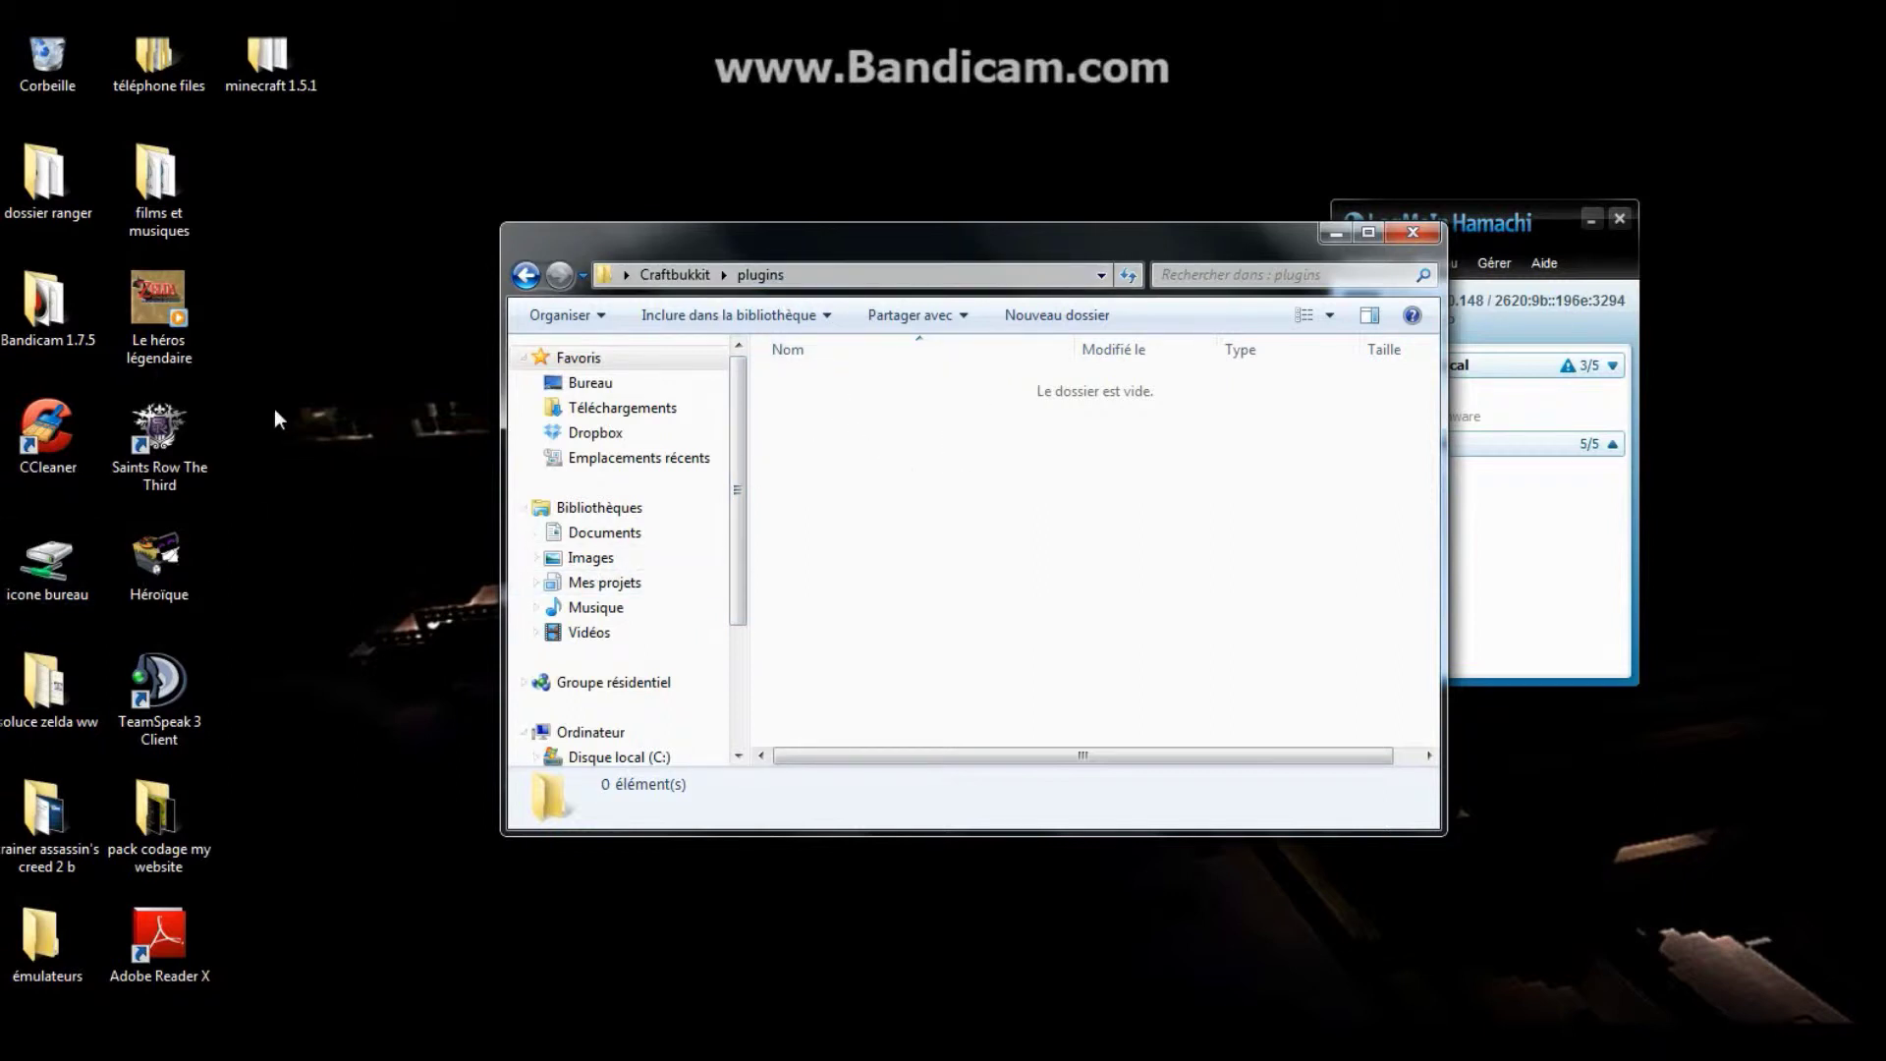
double_click(80, 198)
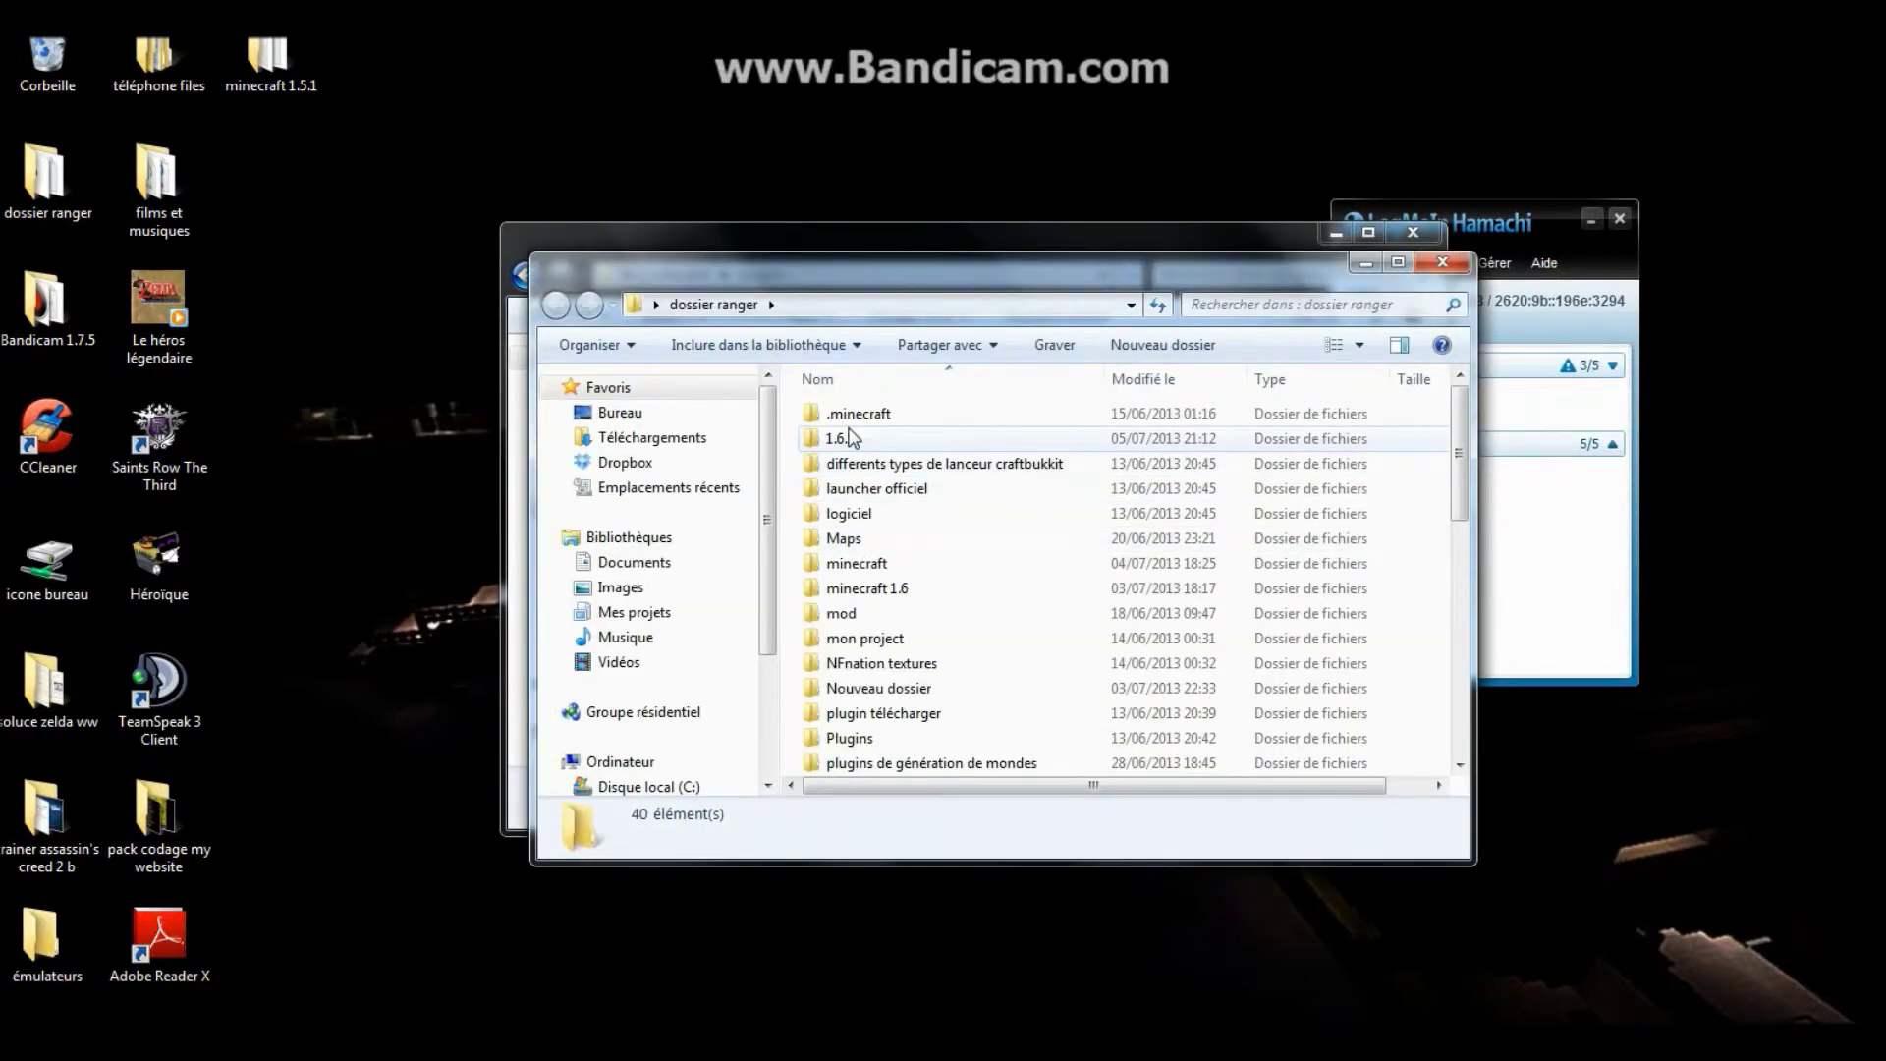
scroll(869, 703, down, 2)
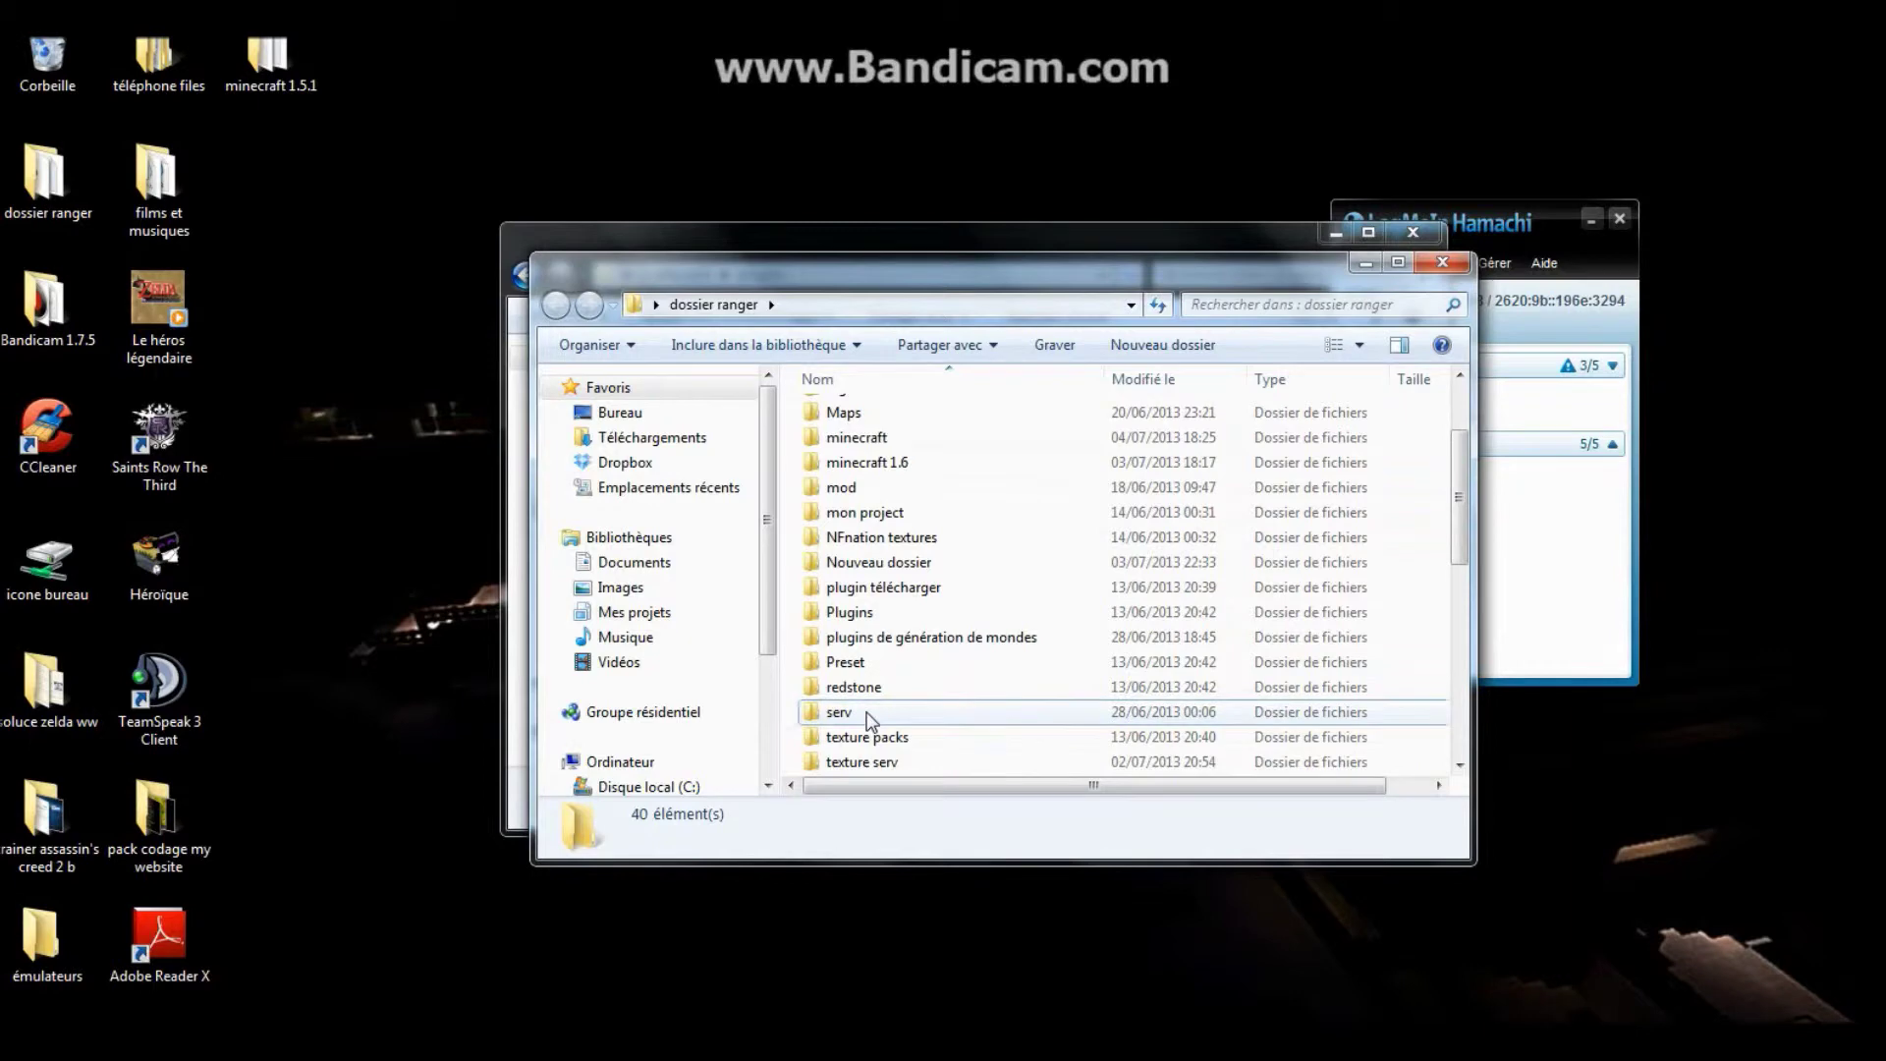
double_click(870, 714)
double_click(868, 439)
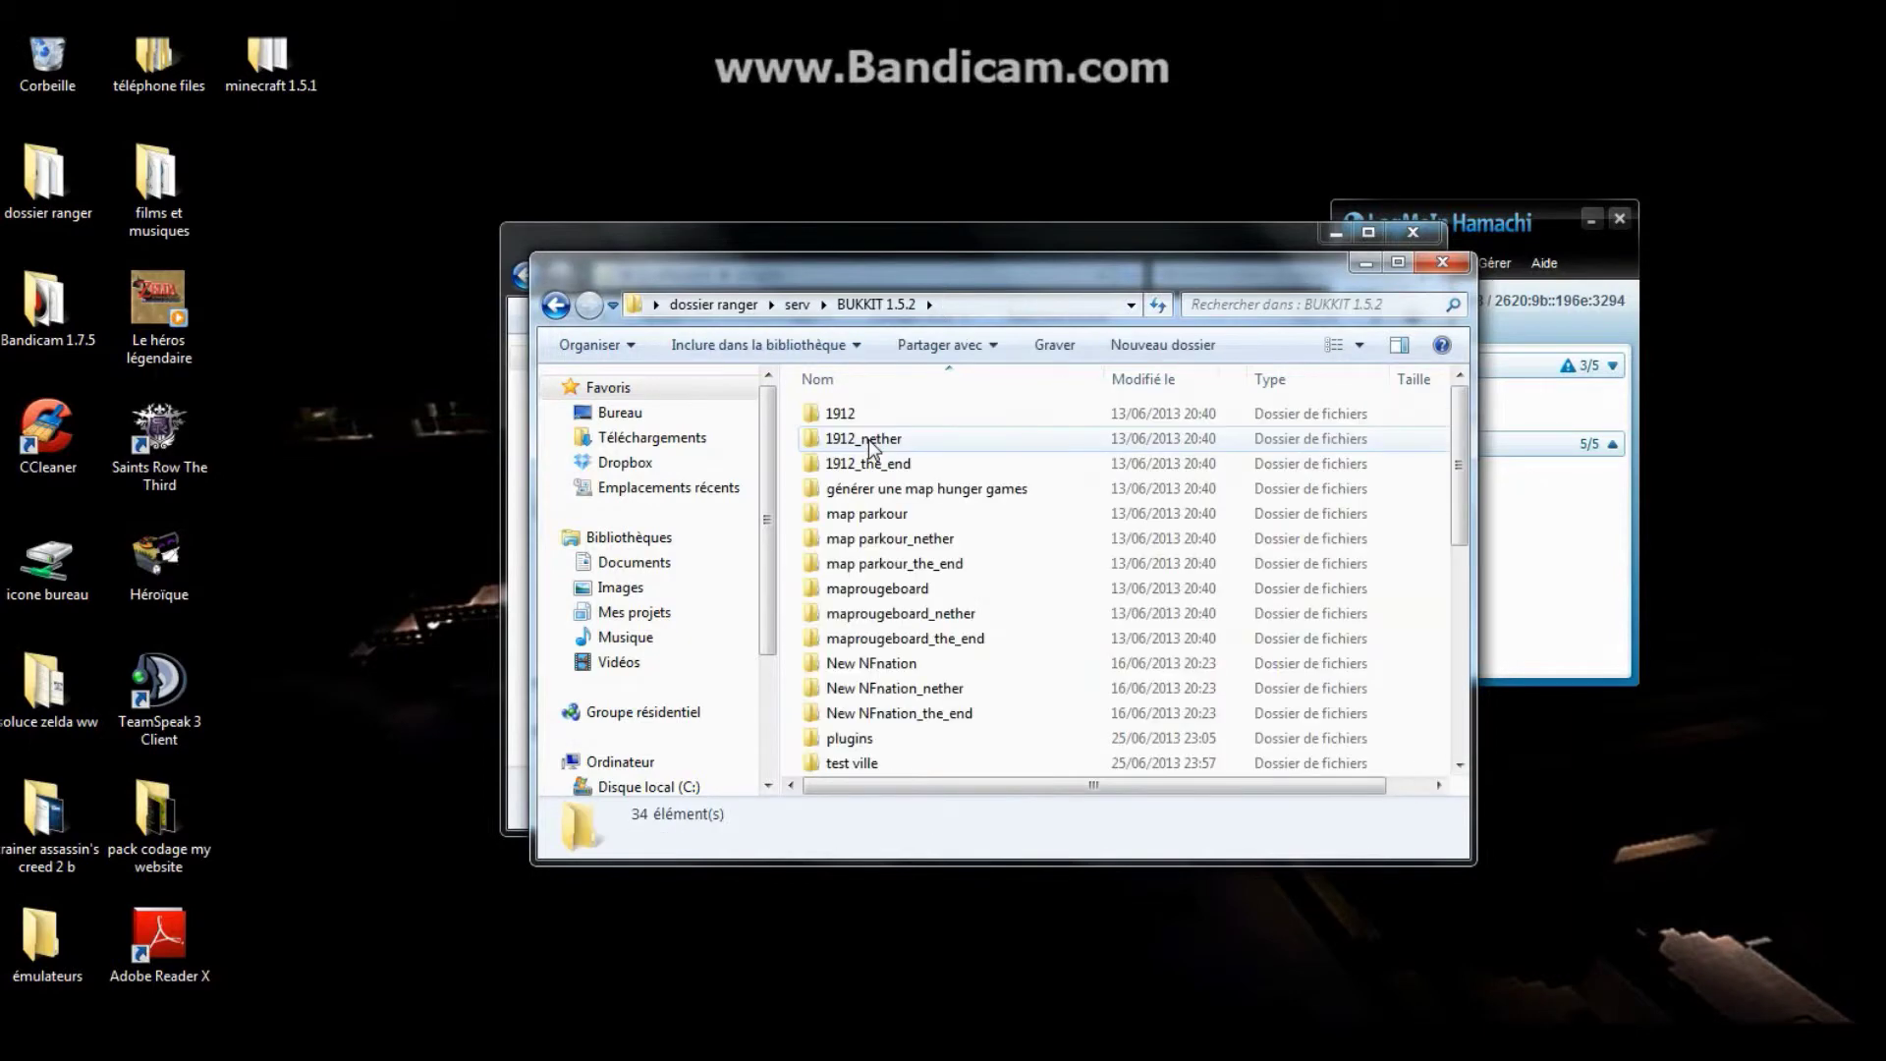
scroll(815, 471, down, 2)
double_click(850, 687)
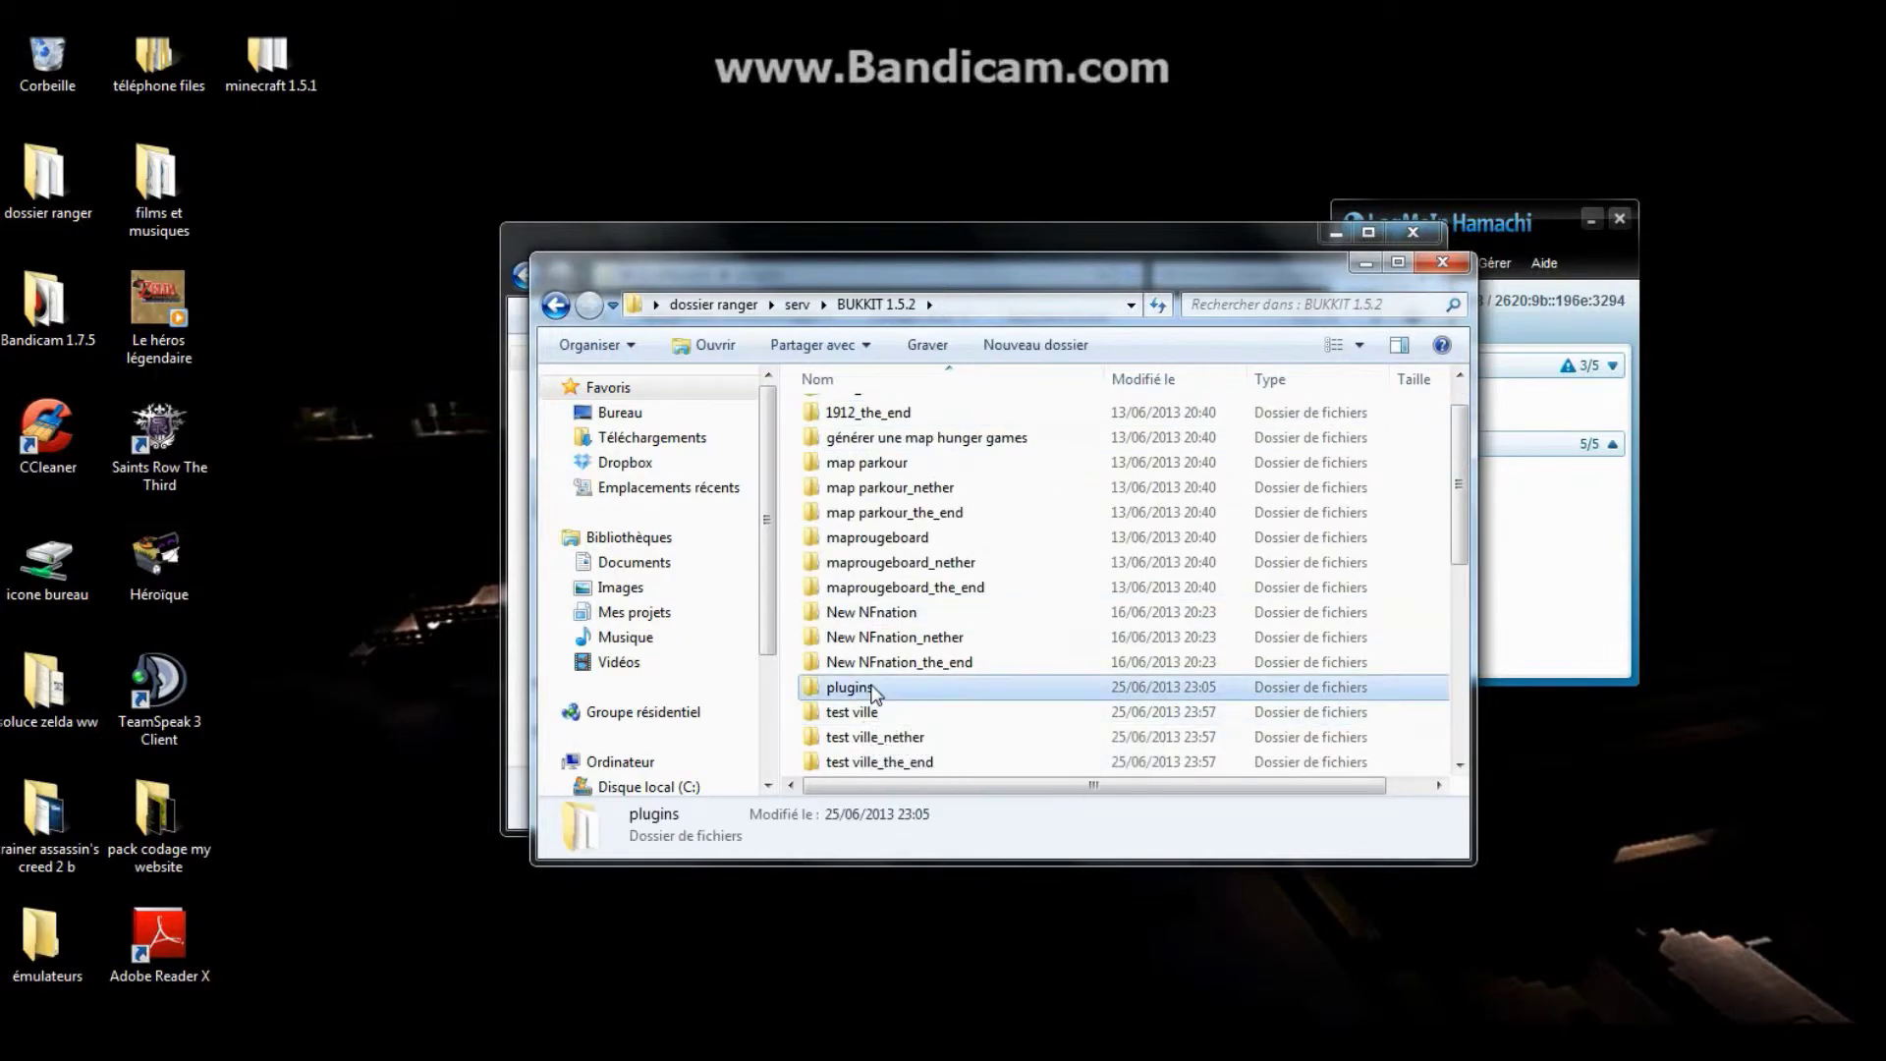
- Copy the HealthBar plugin from the BUKKIT 1.5.2 plugins into Craftbukkit's plugins folder and close the source window
scroll(807, 530, down, 5)
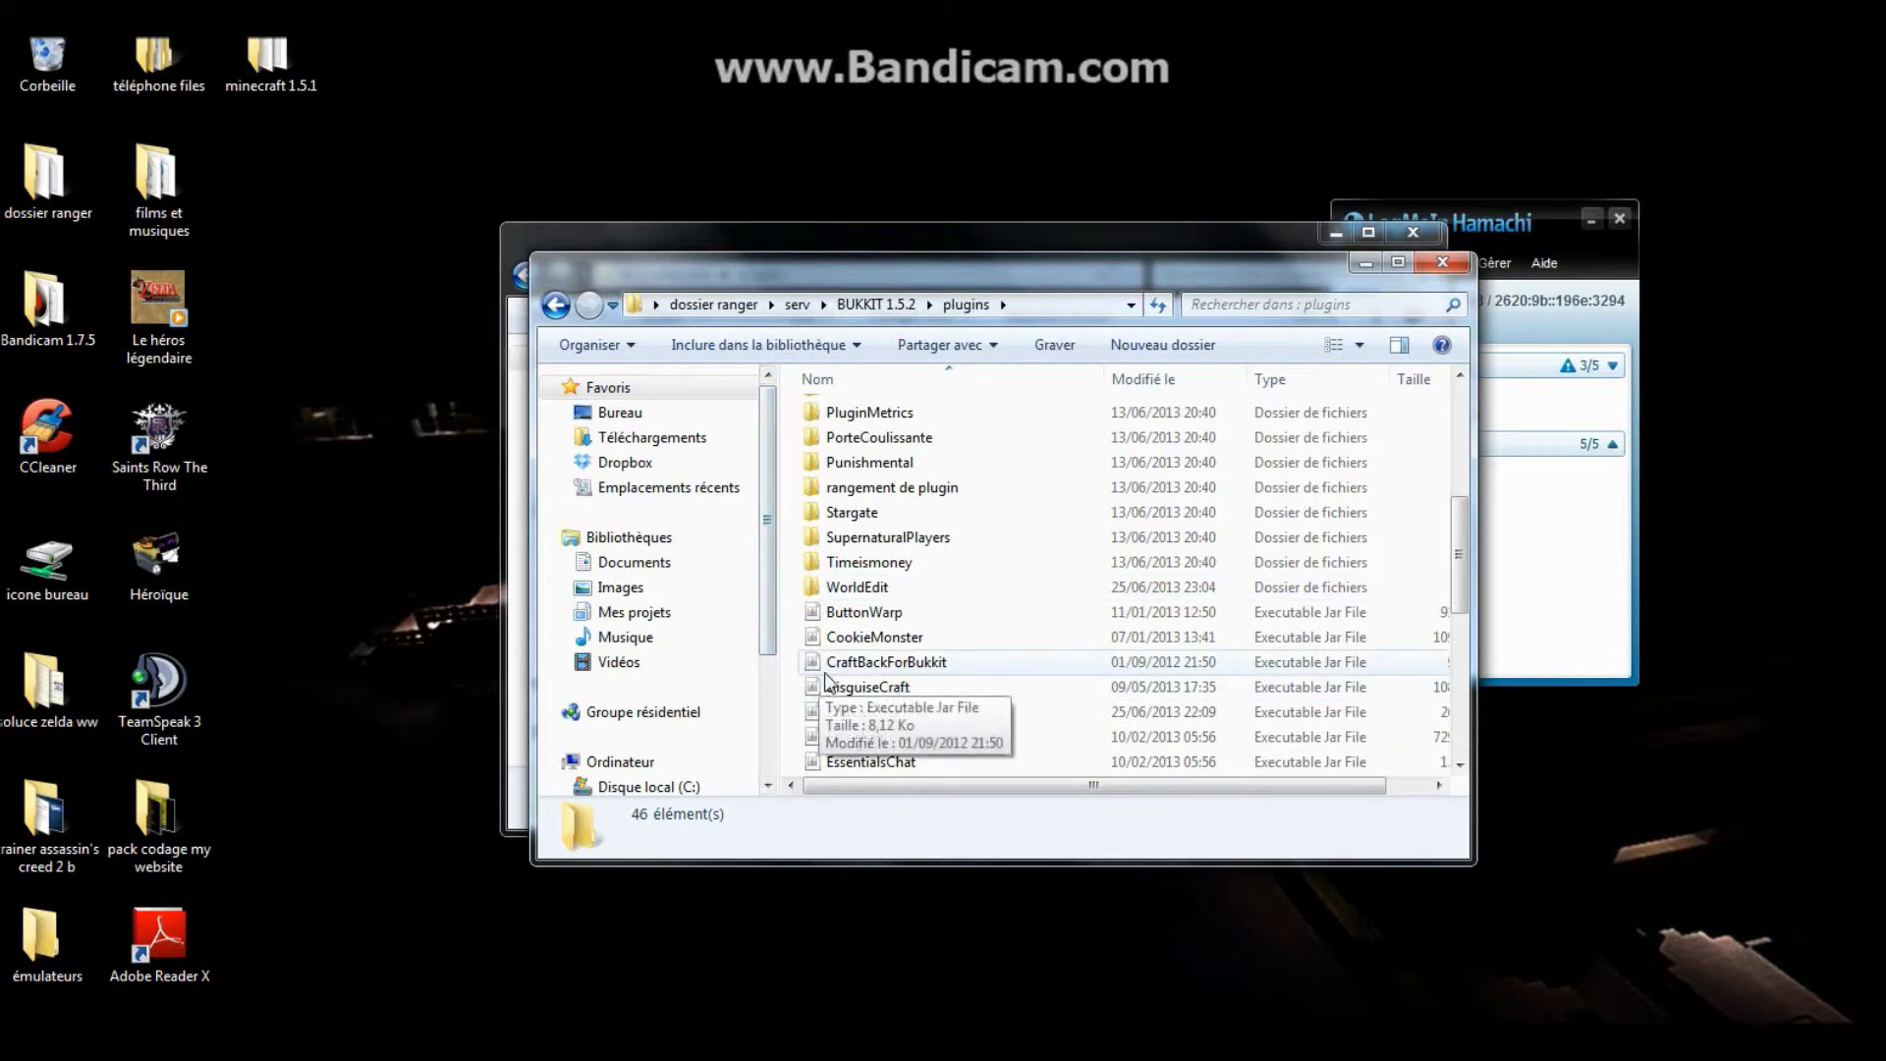
scroll(796, 648, down, 2)
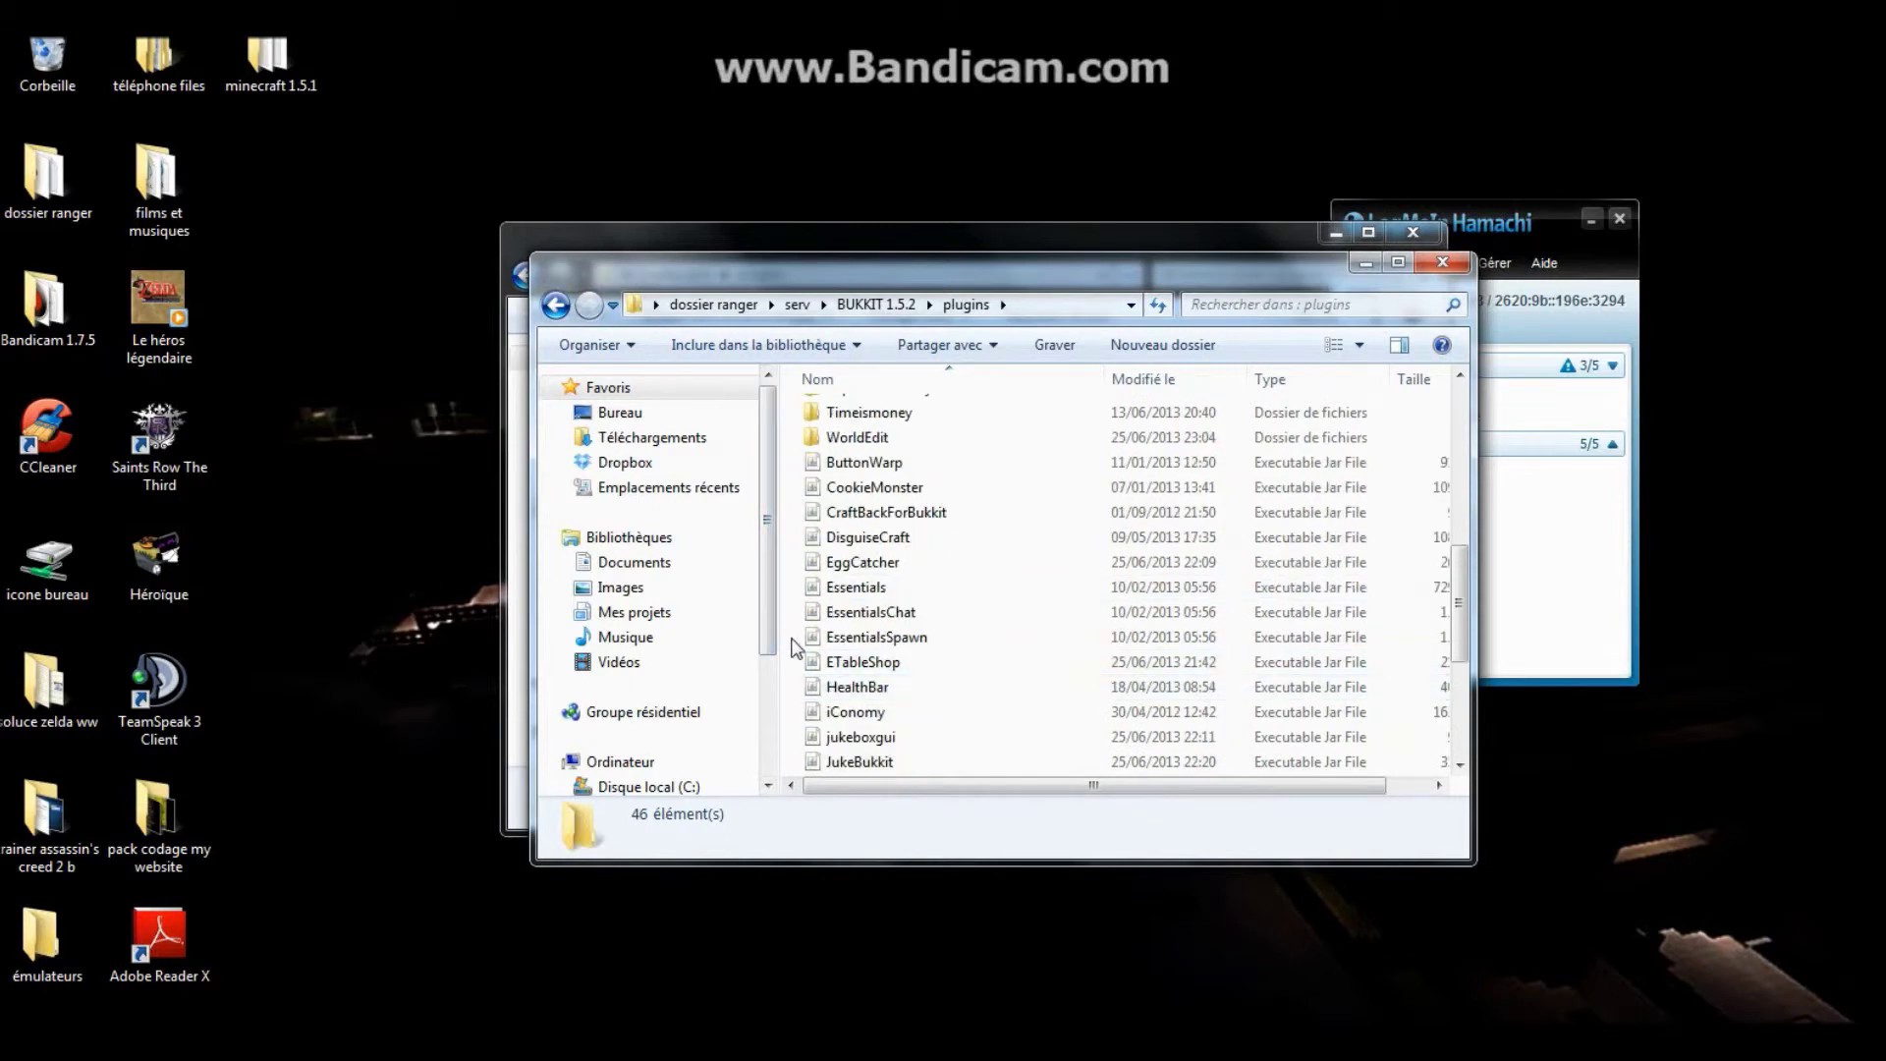
double_click(887, 691)
drag(965, 265, 461, 152)
drag(464, 583, 1313, 580)
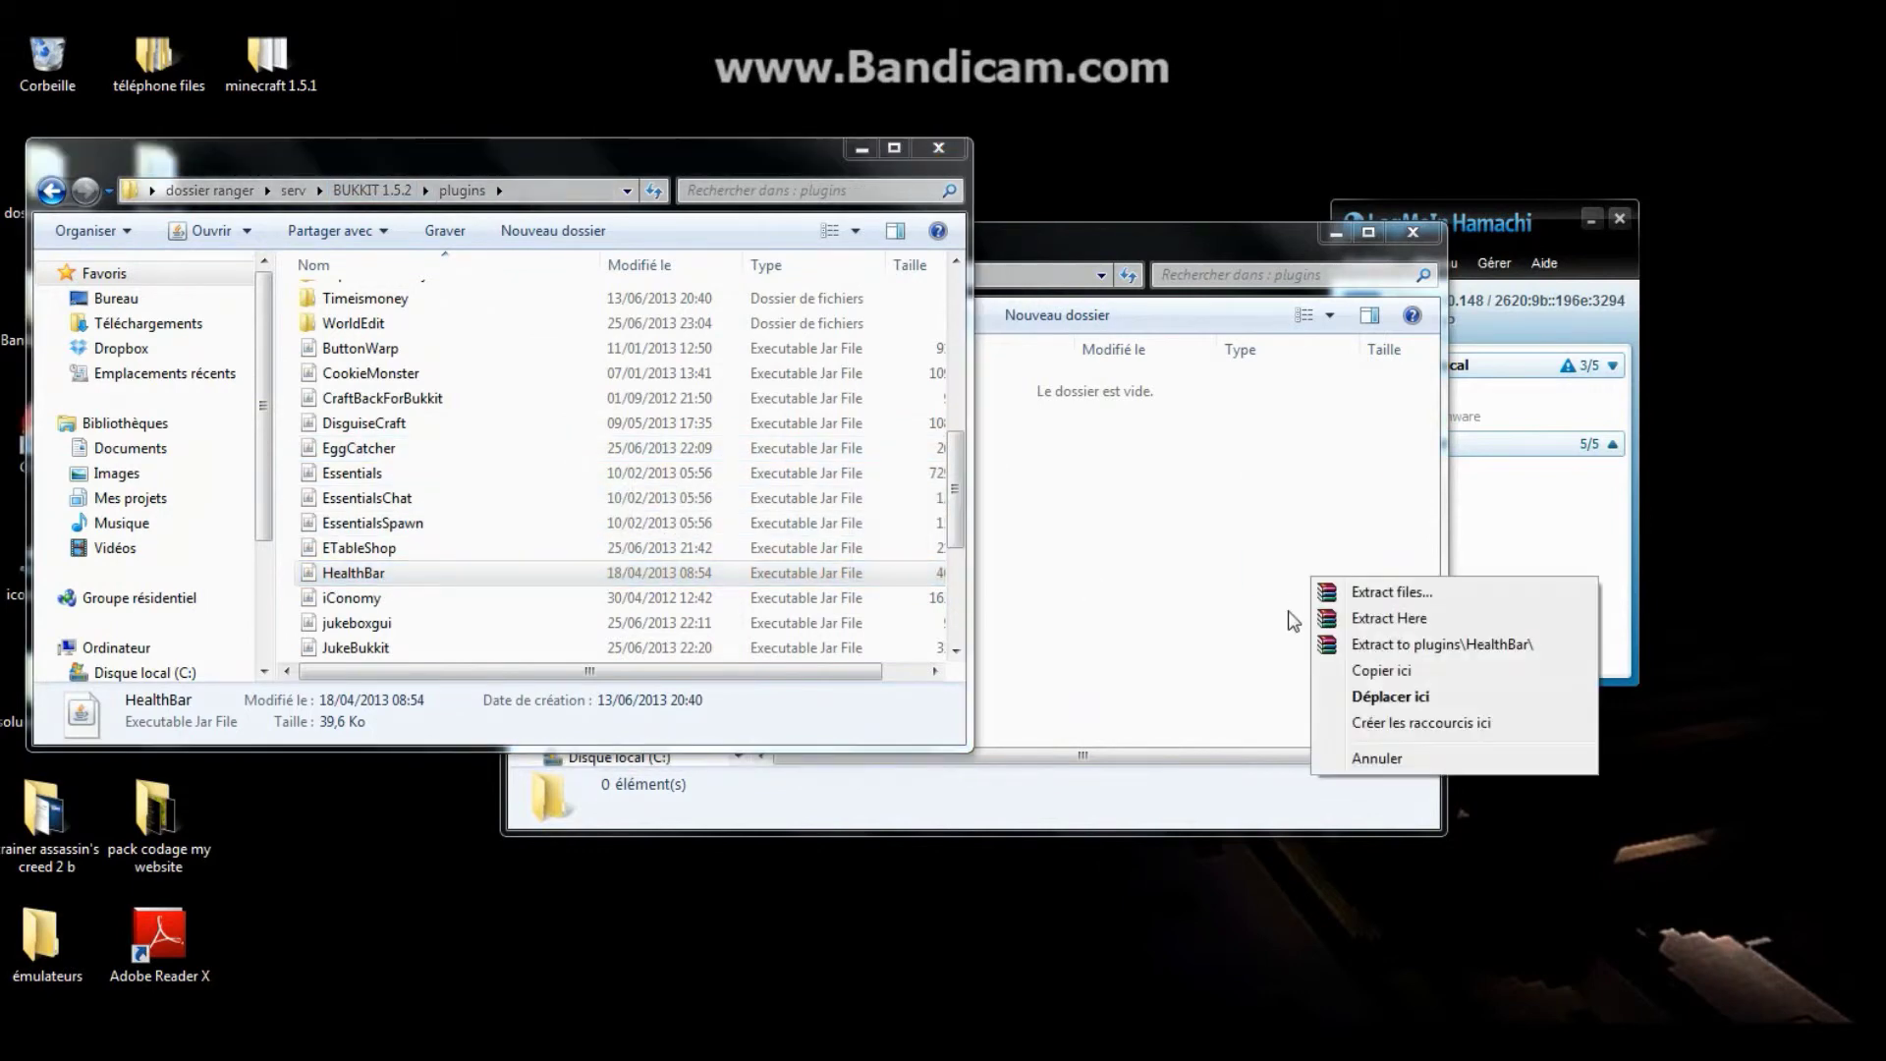
click(1380, 670)
click(961, 169)
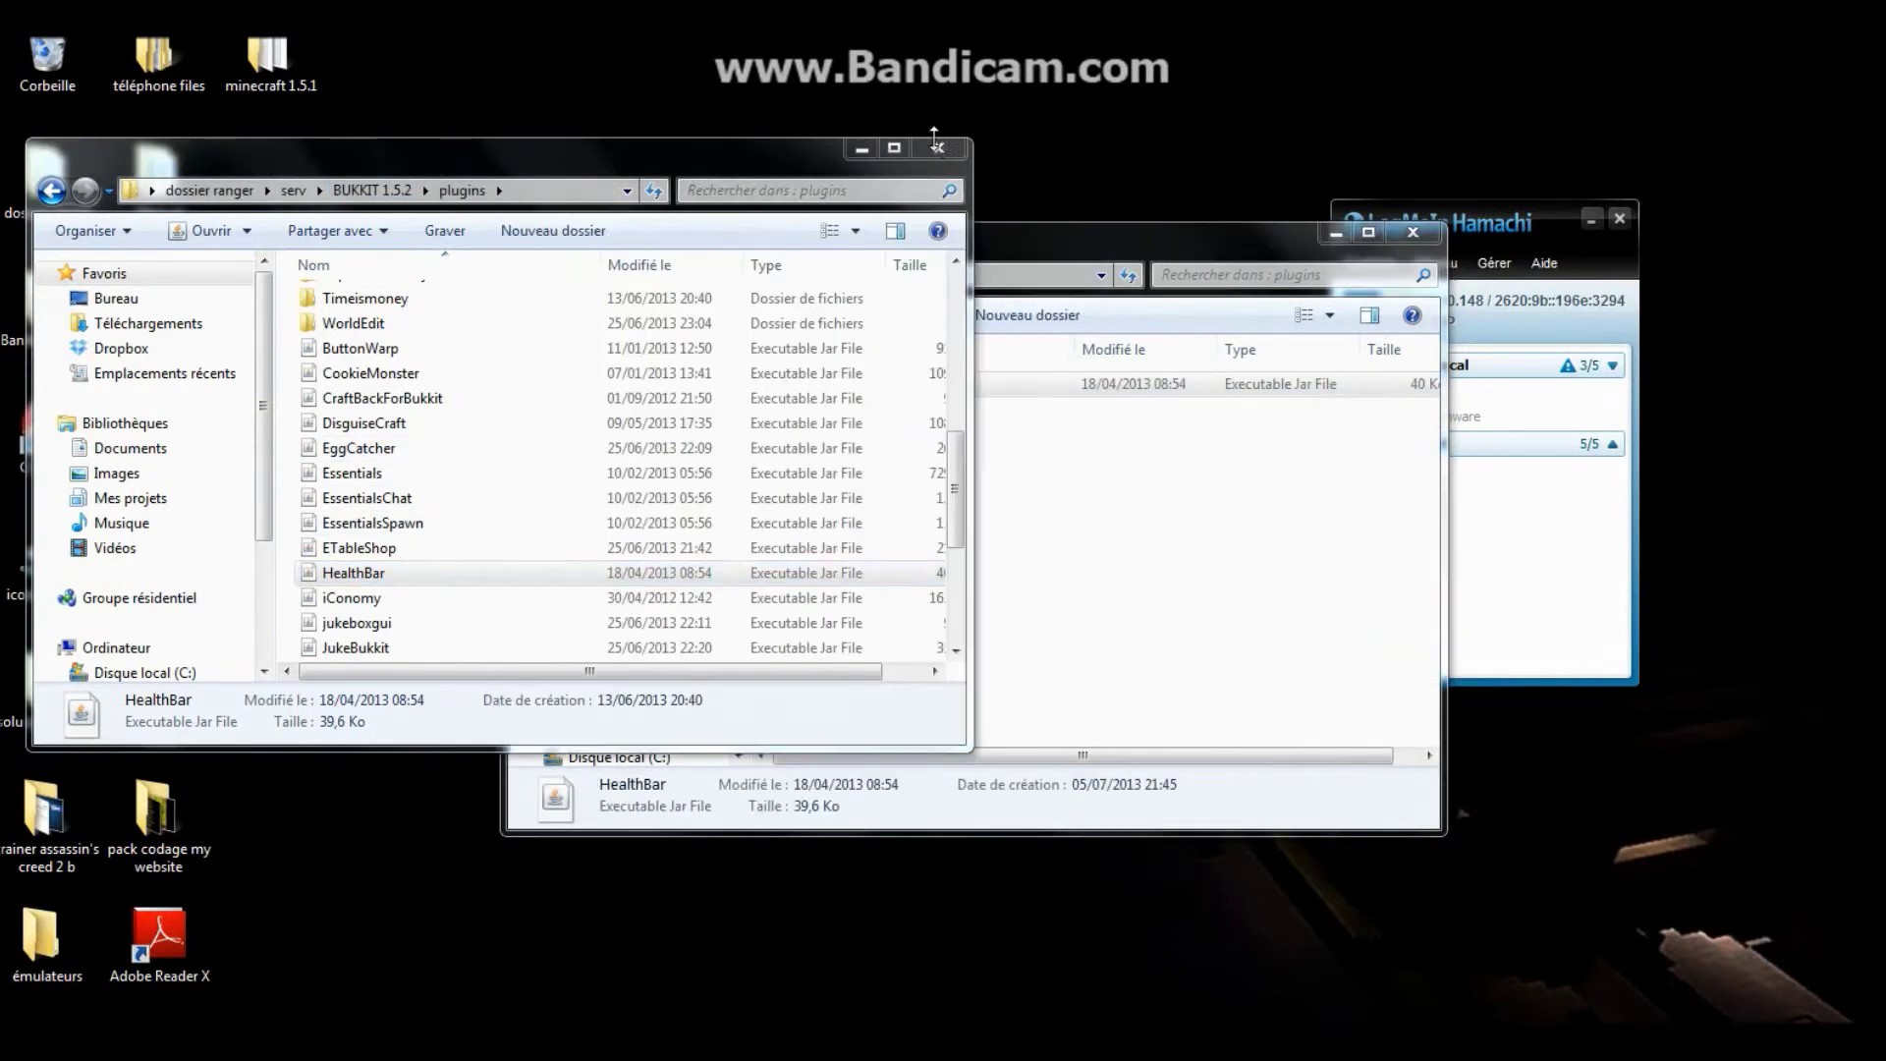
click(939, 148)
- Return to the Craftbukkit folder and launch the server with the start command file
click(526, 275)
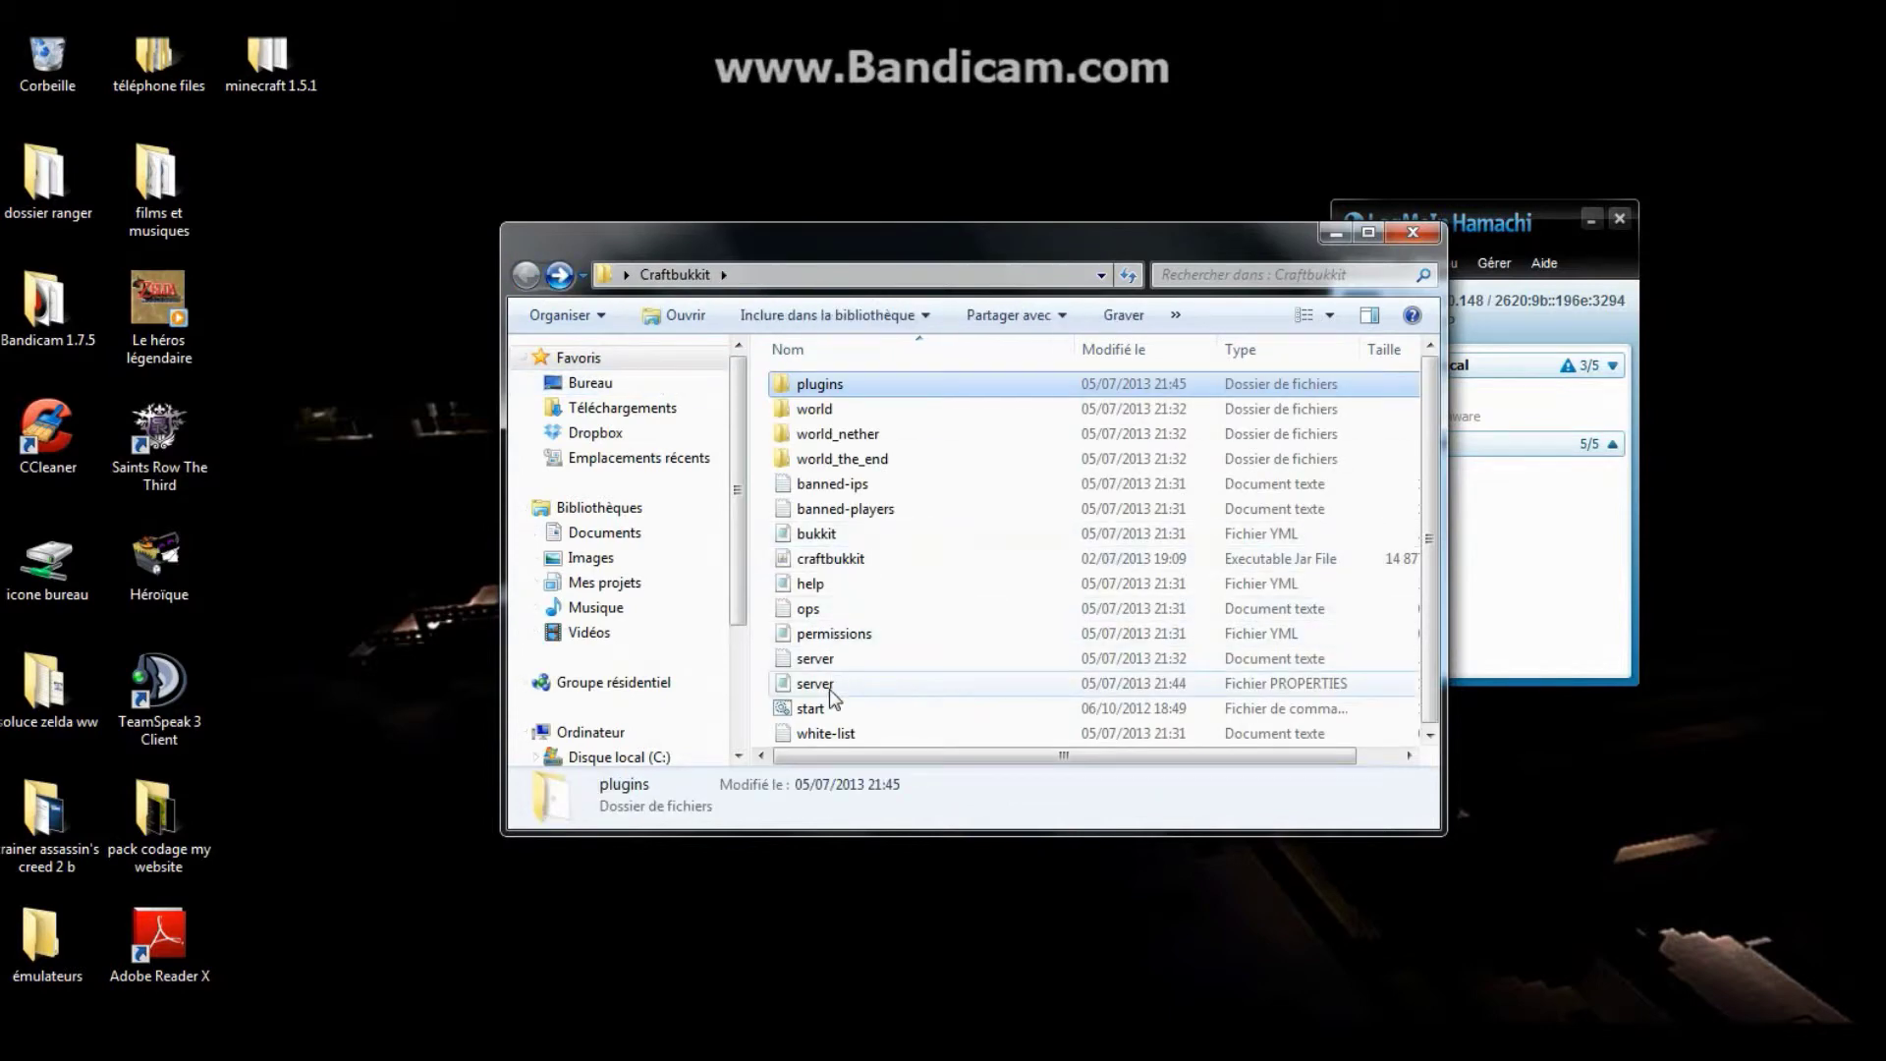
click(831, 709)
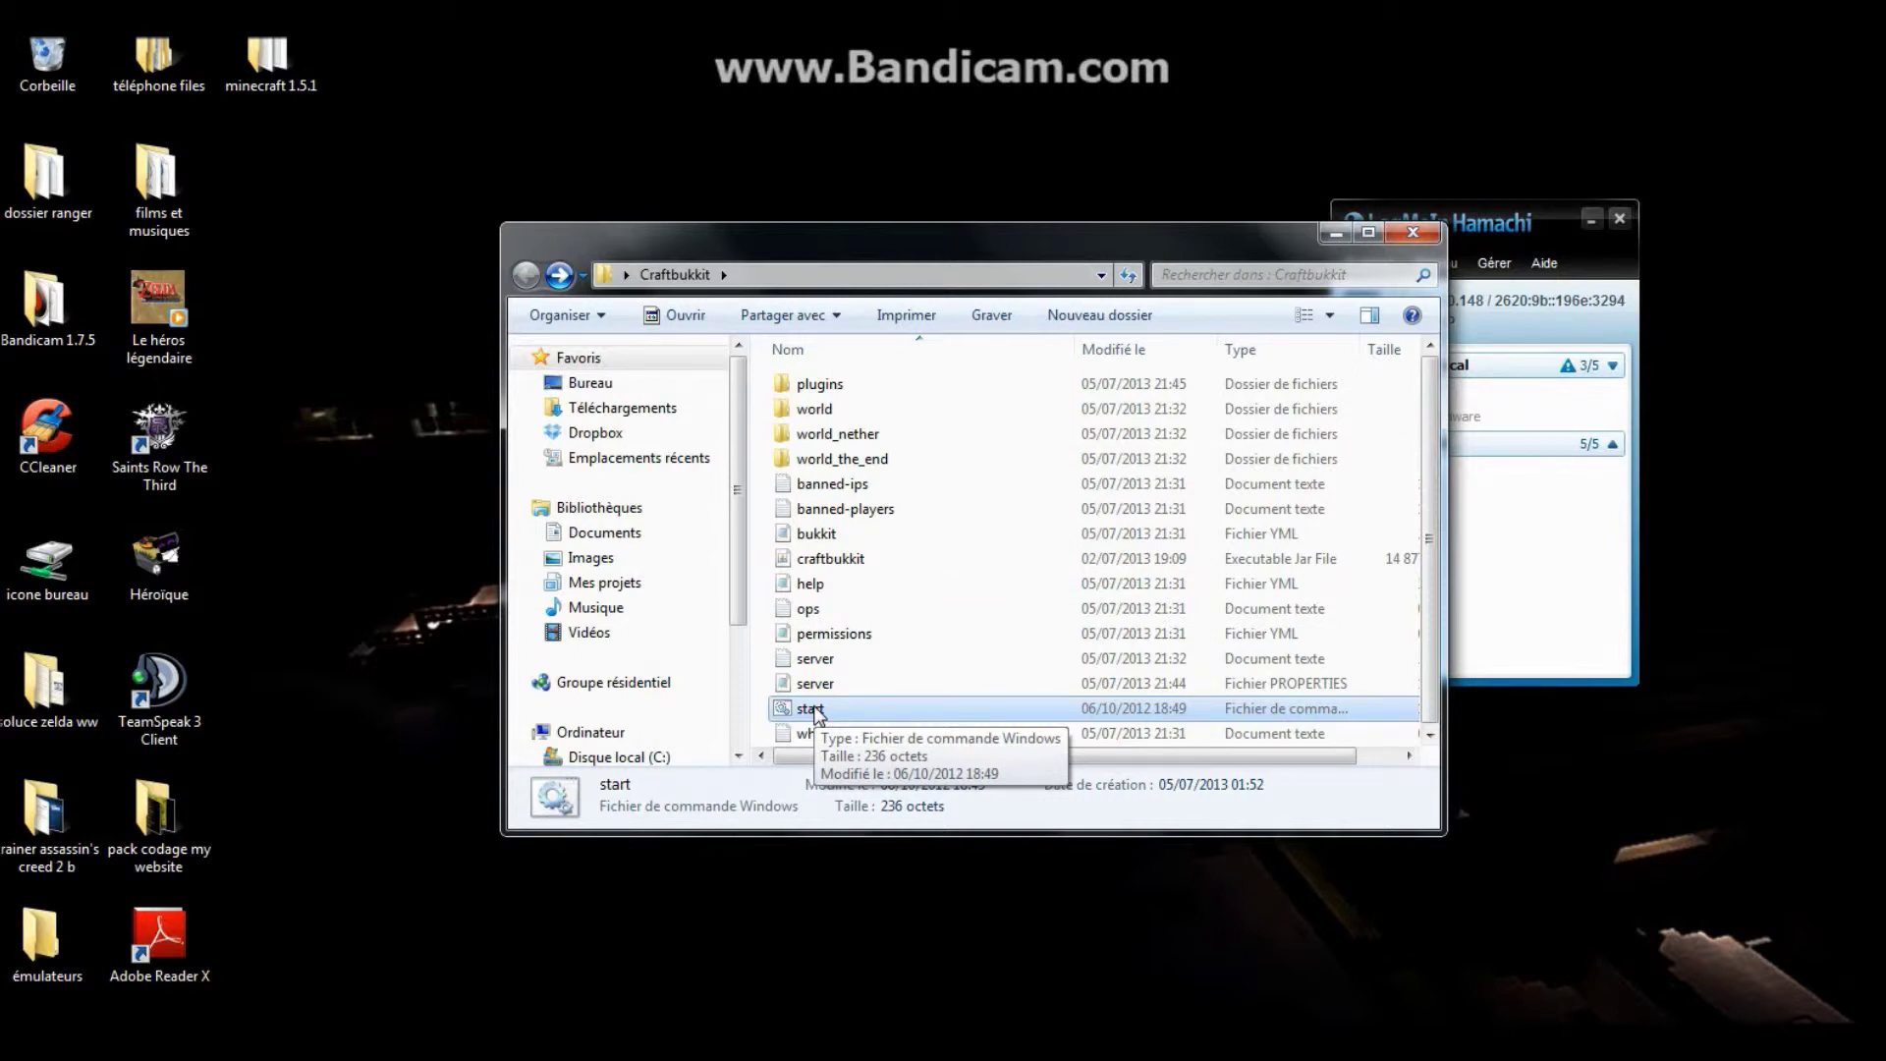
double_click(814, 709)
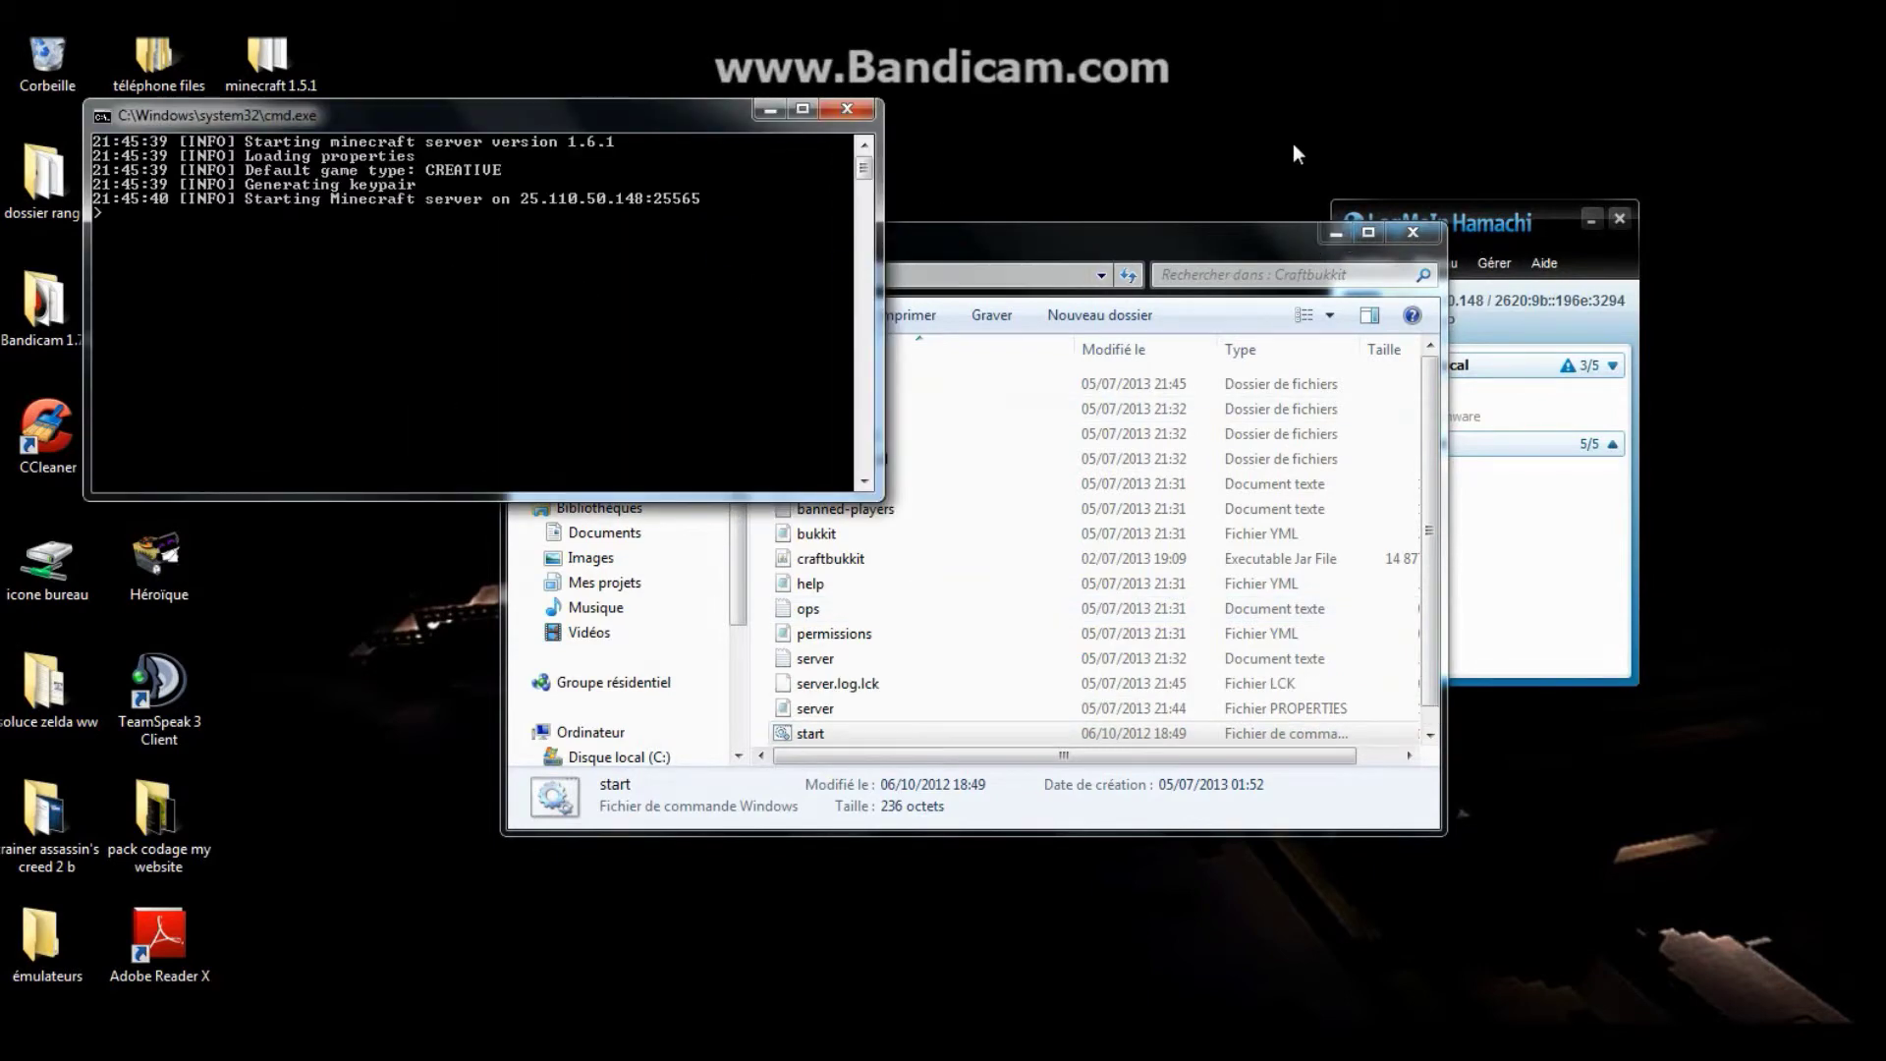
click(802, 733)
right_click(802, 733)
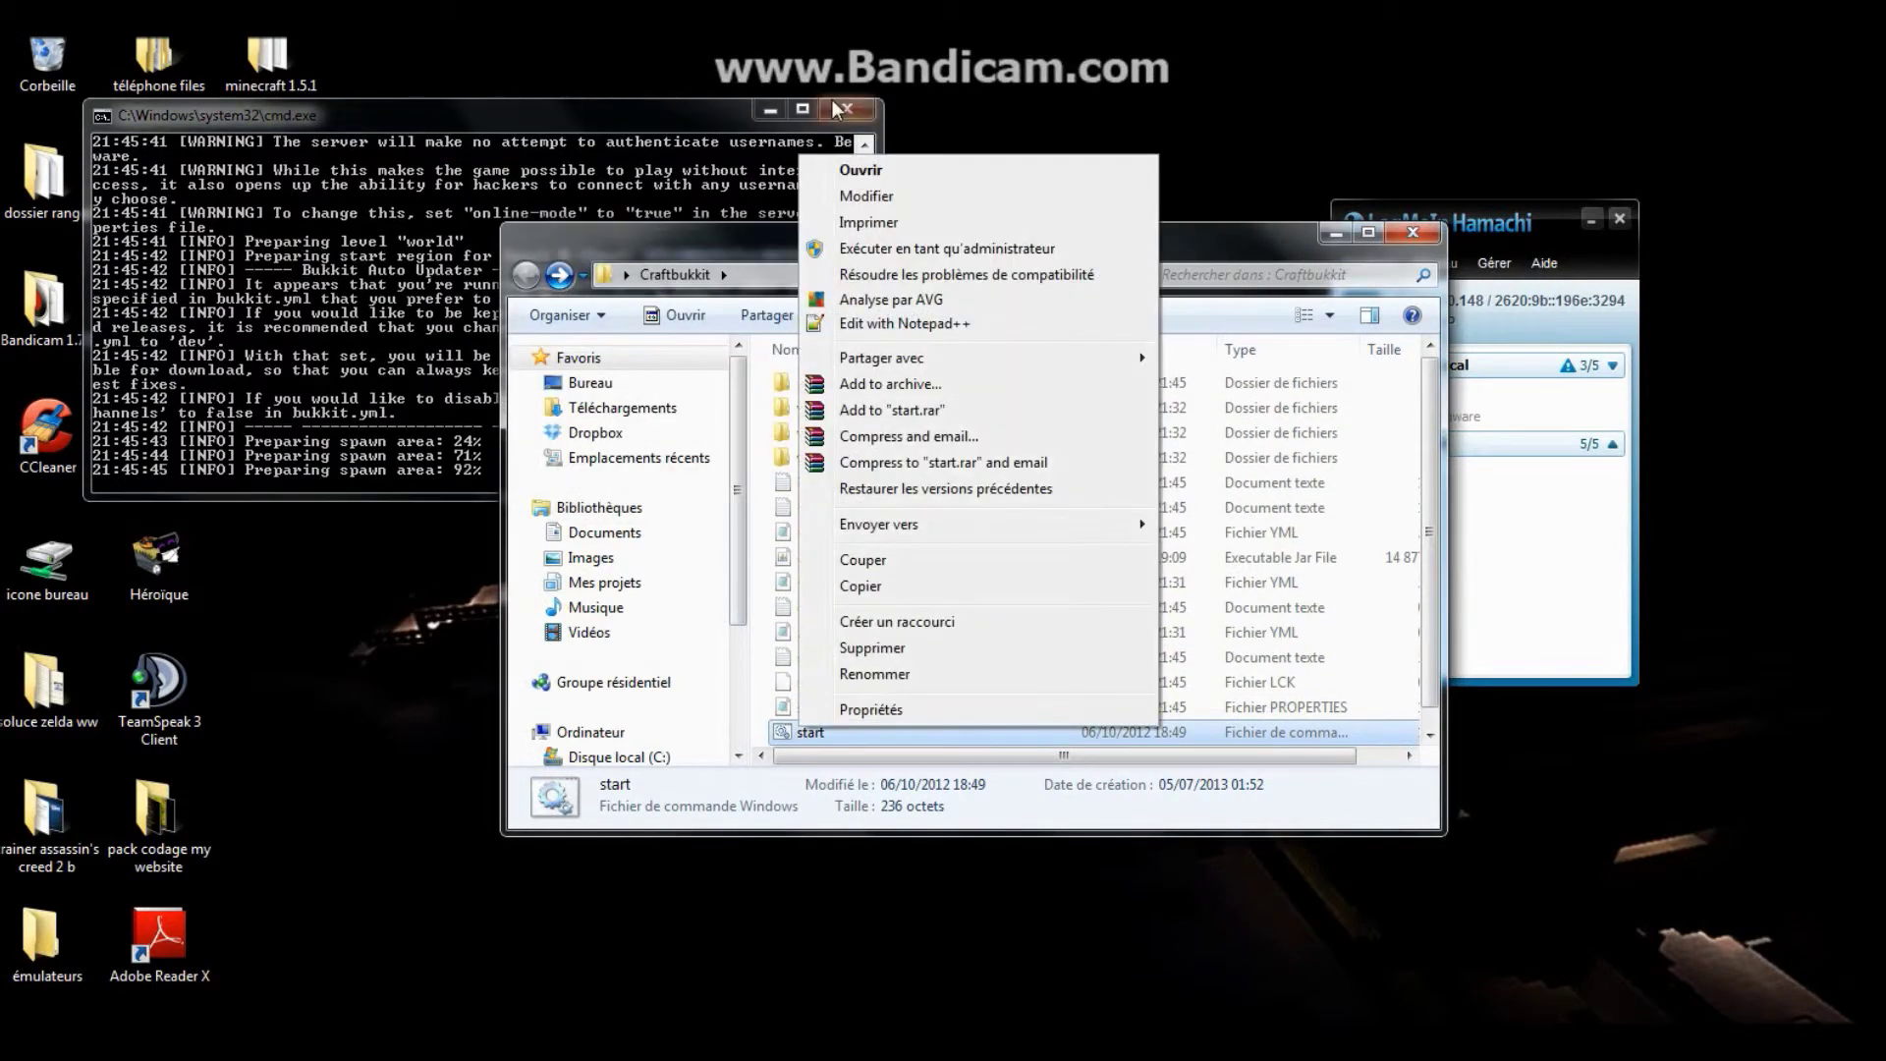
click(1093, 162)
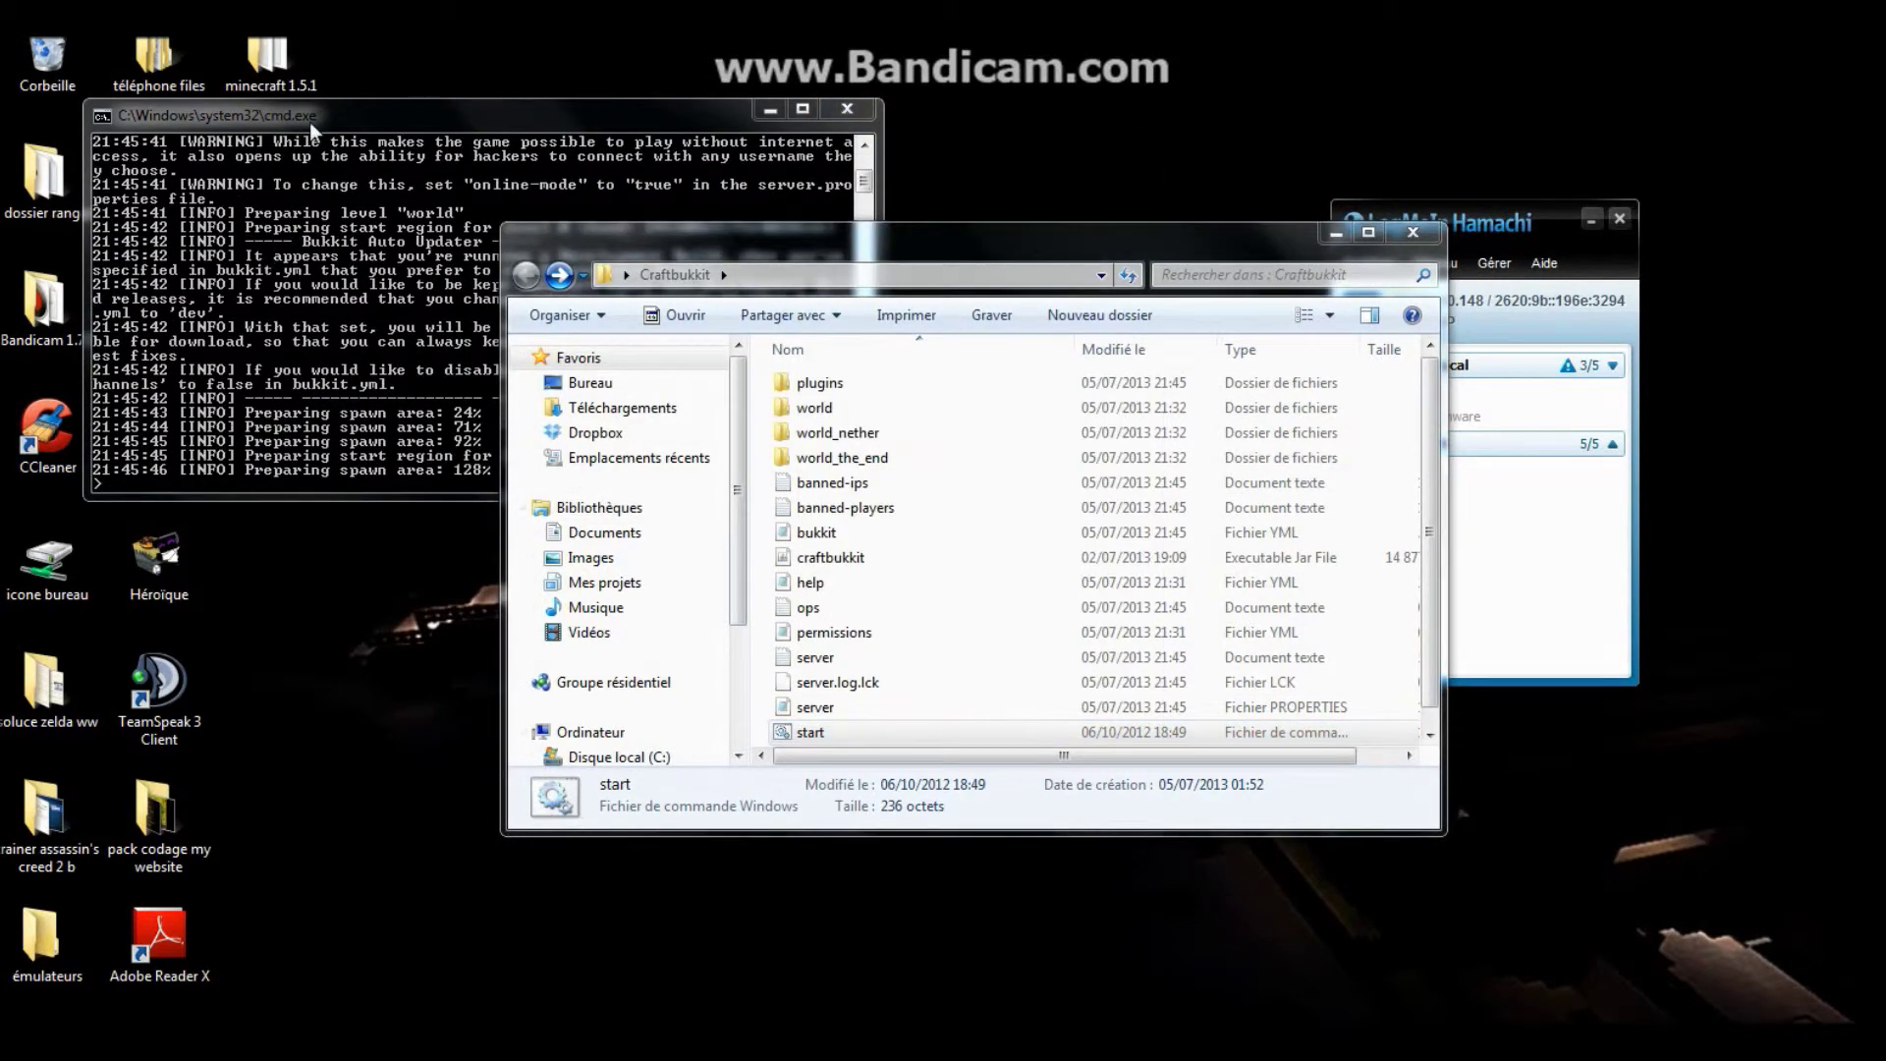
- Reposition the server console window to follow the startup log and minimize the Craftbukkit folder window
drag(480, 112, 693, 203)
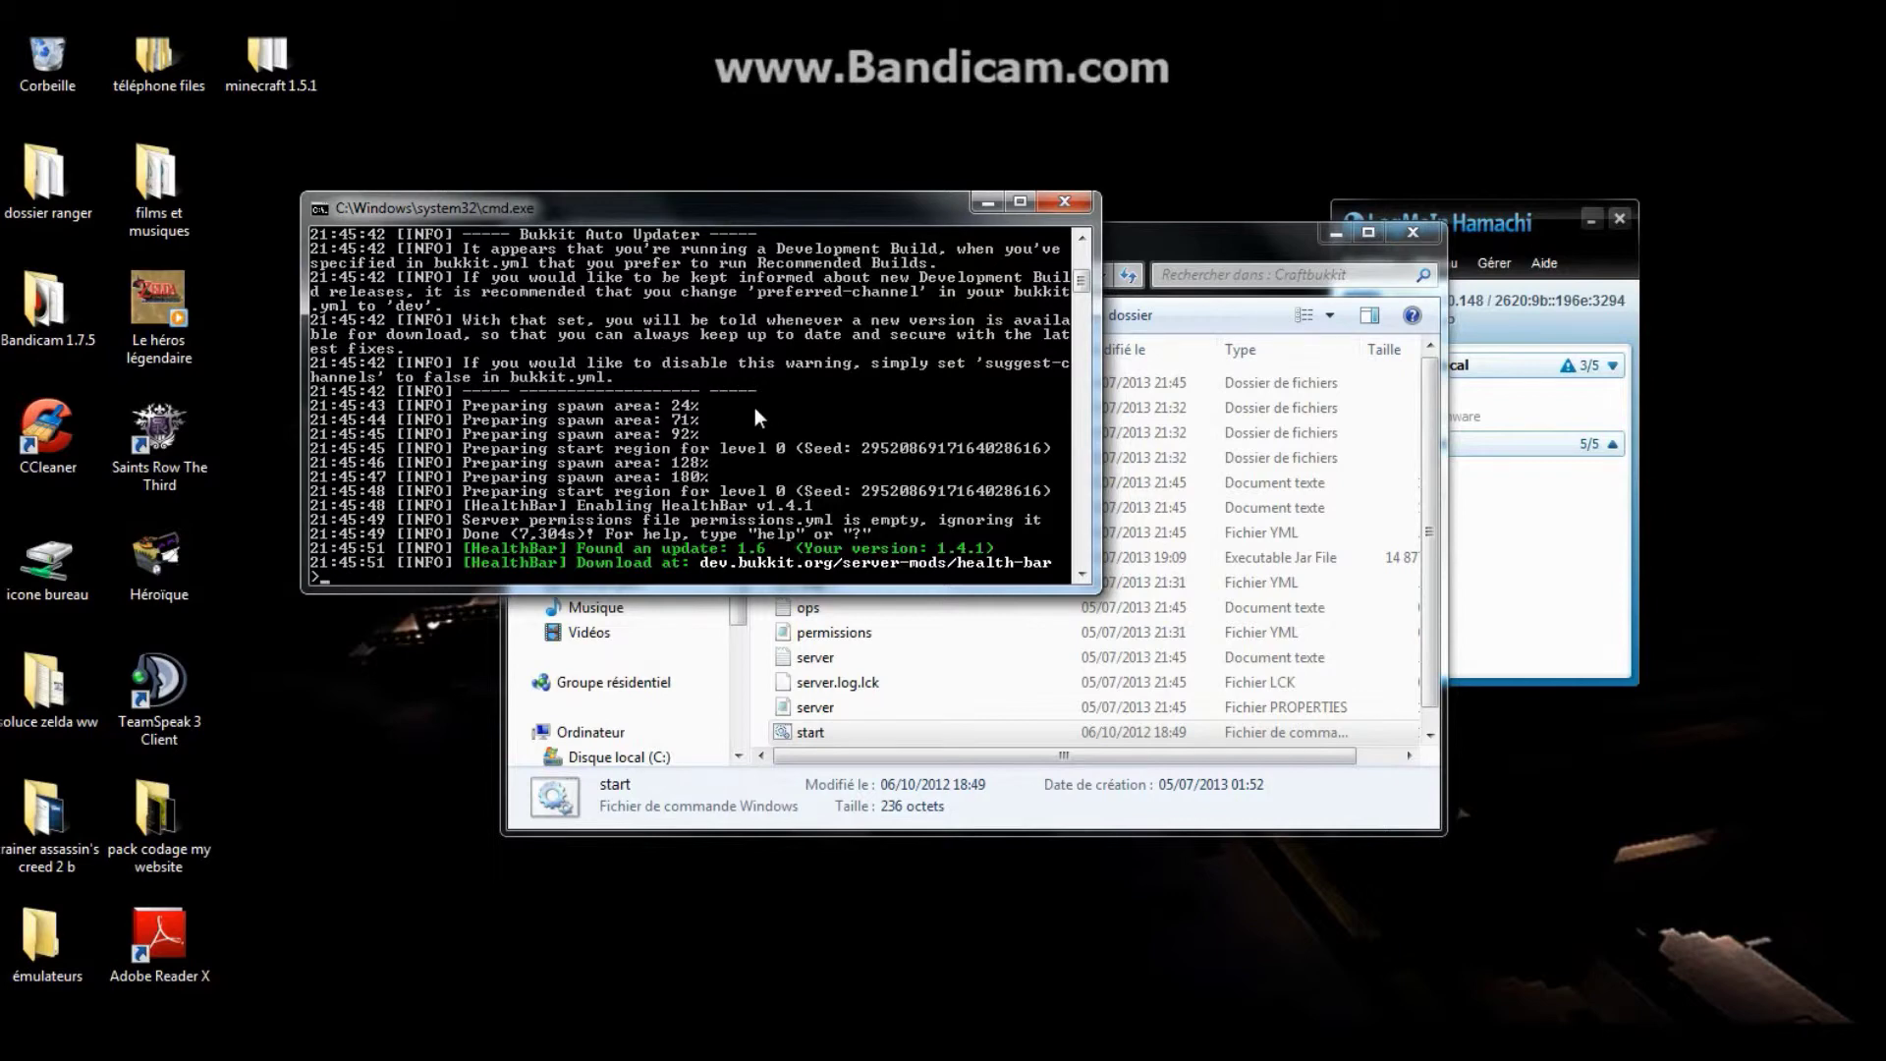
click(1189, 235)
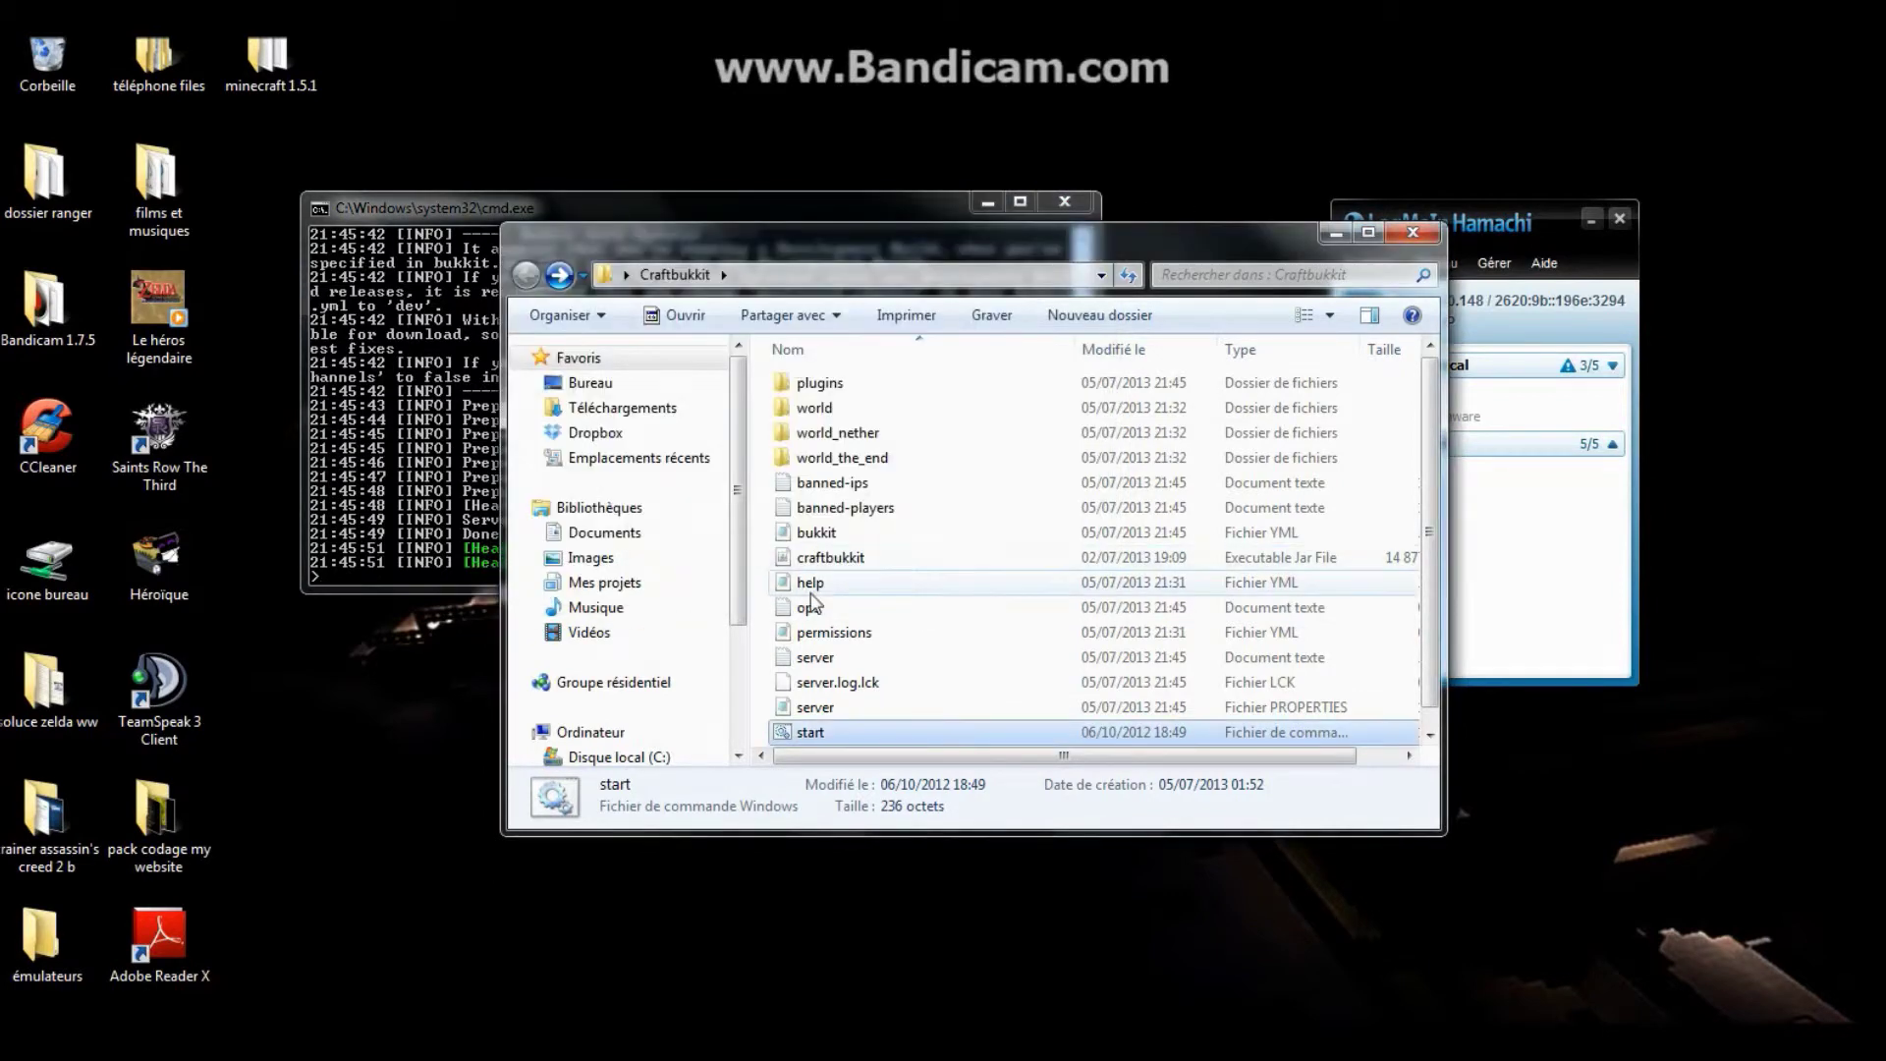
click(1344, 236)
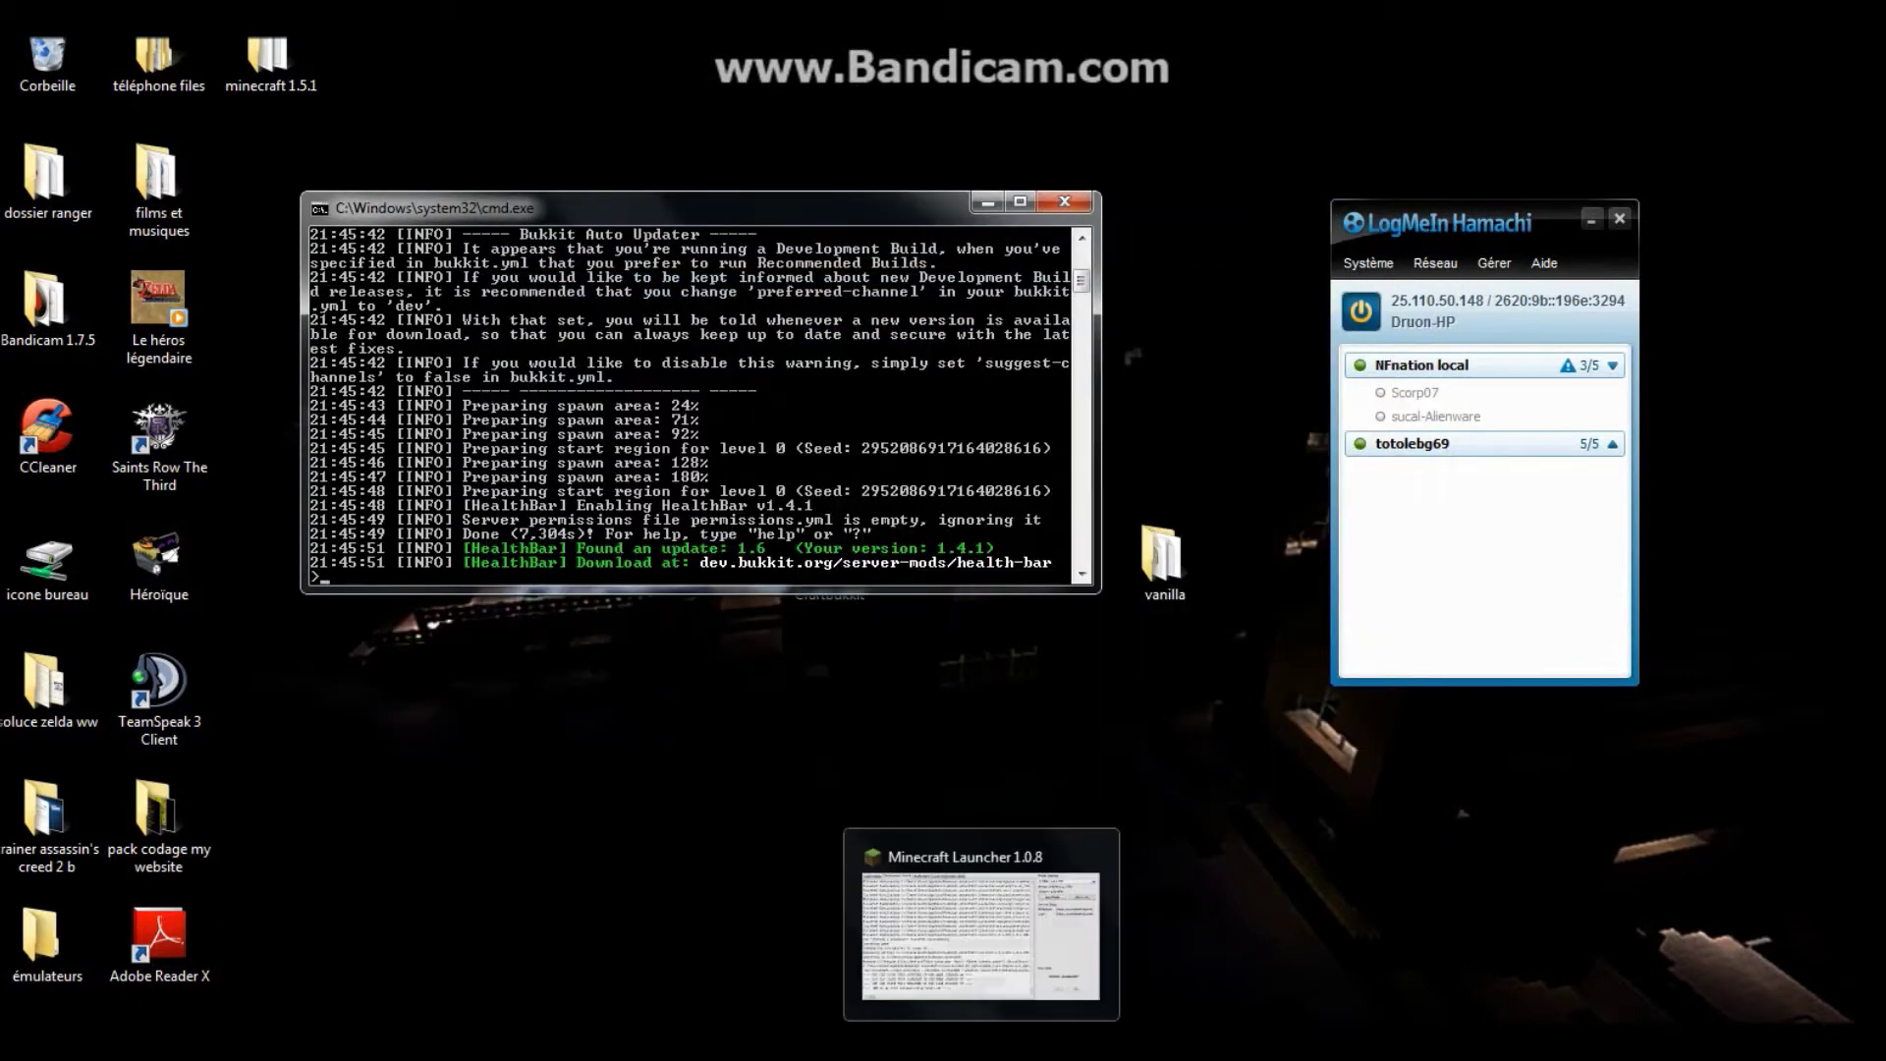
- Launch the game from Minecraft Launcher with the 1.6.1-TMI profile, maximize it and open the multiplayer server list
click(983, 923)
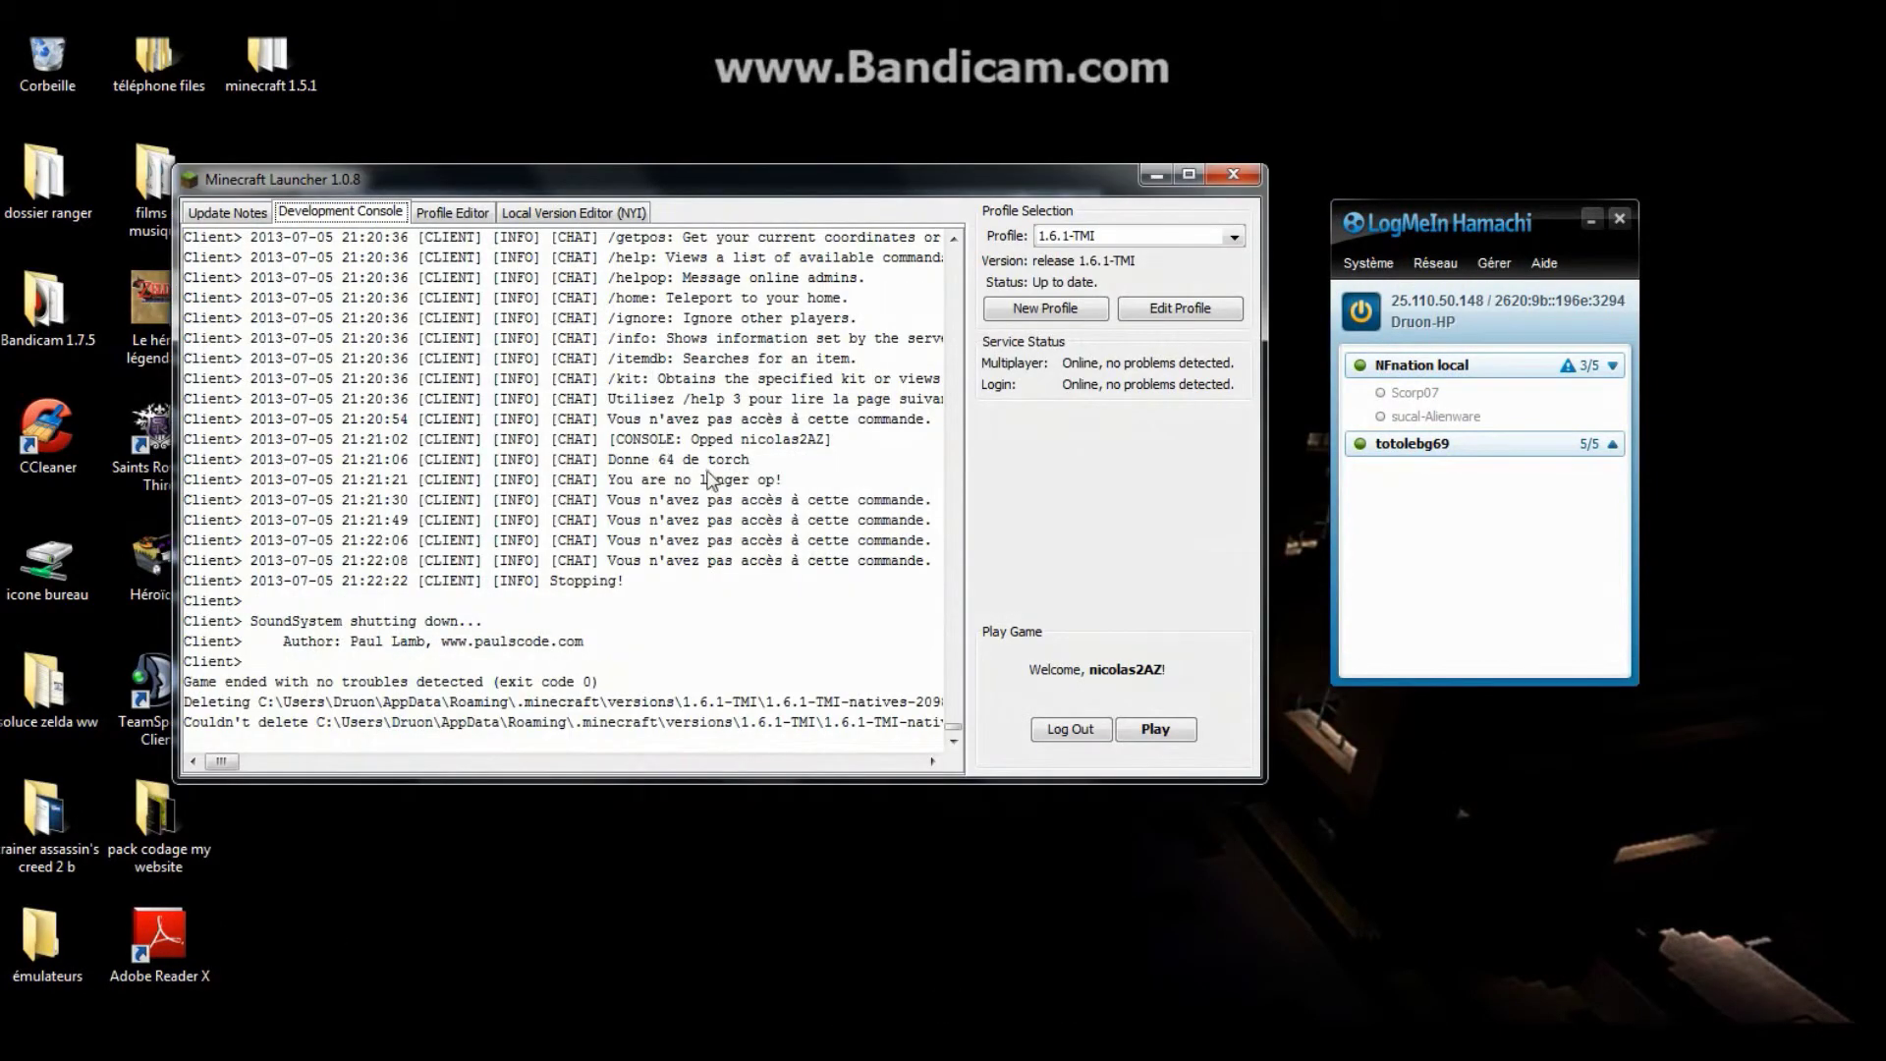
click(1162, 726)
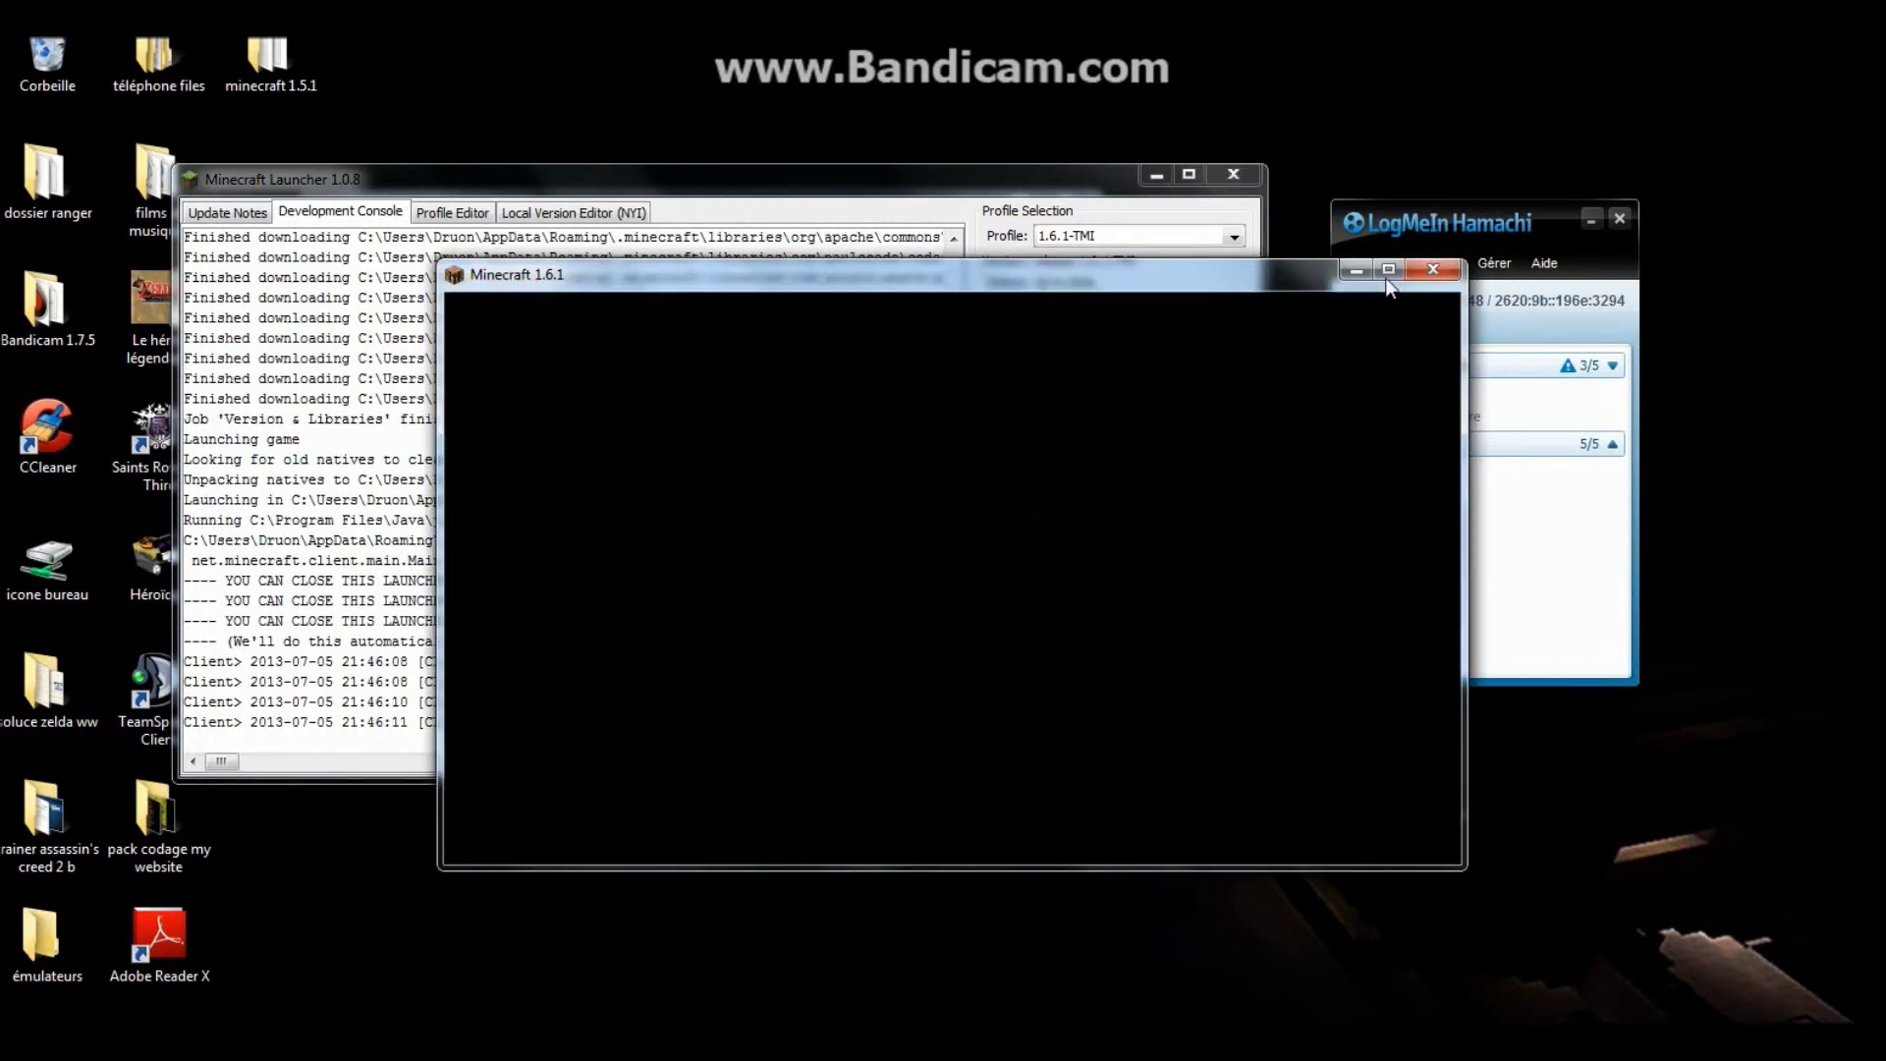
click(1387, 270)
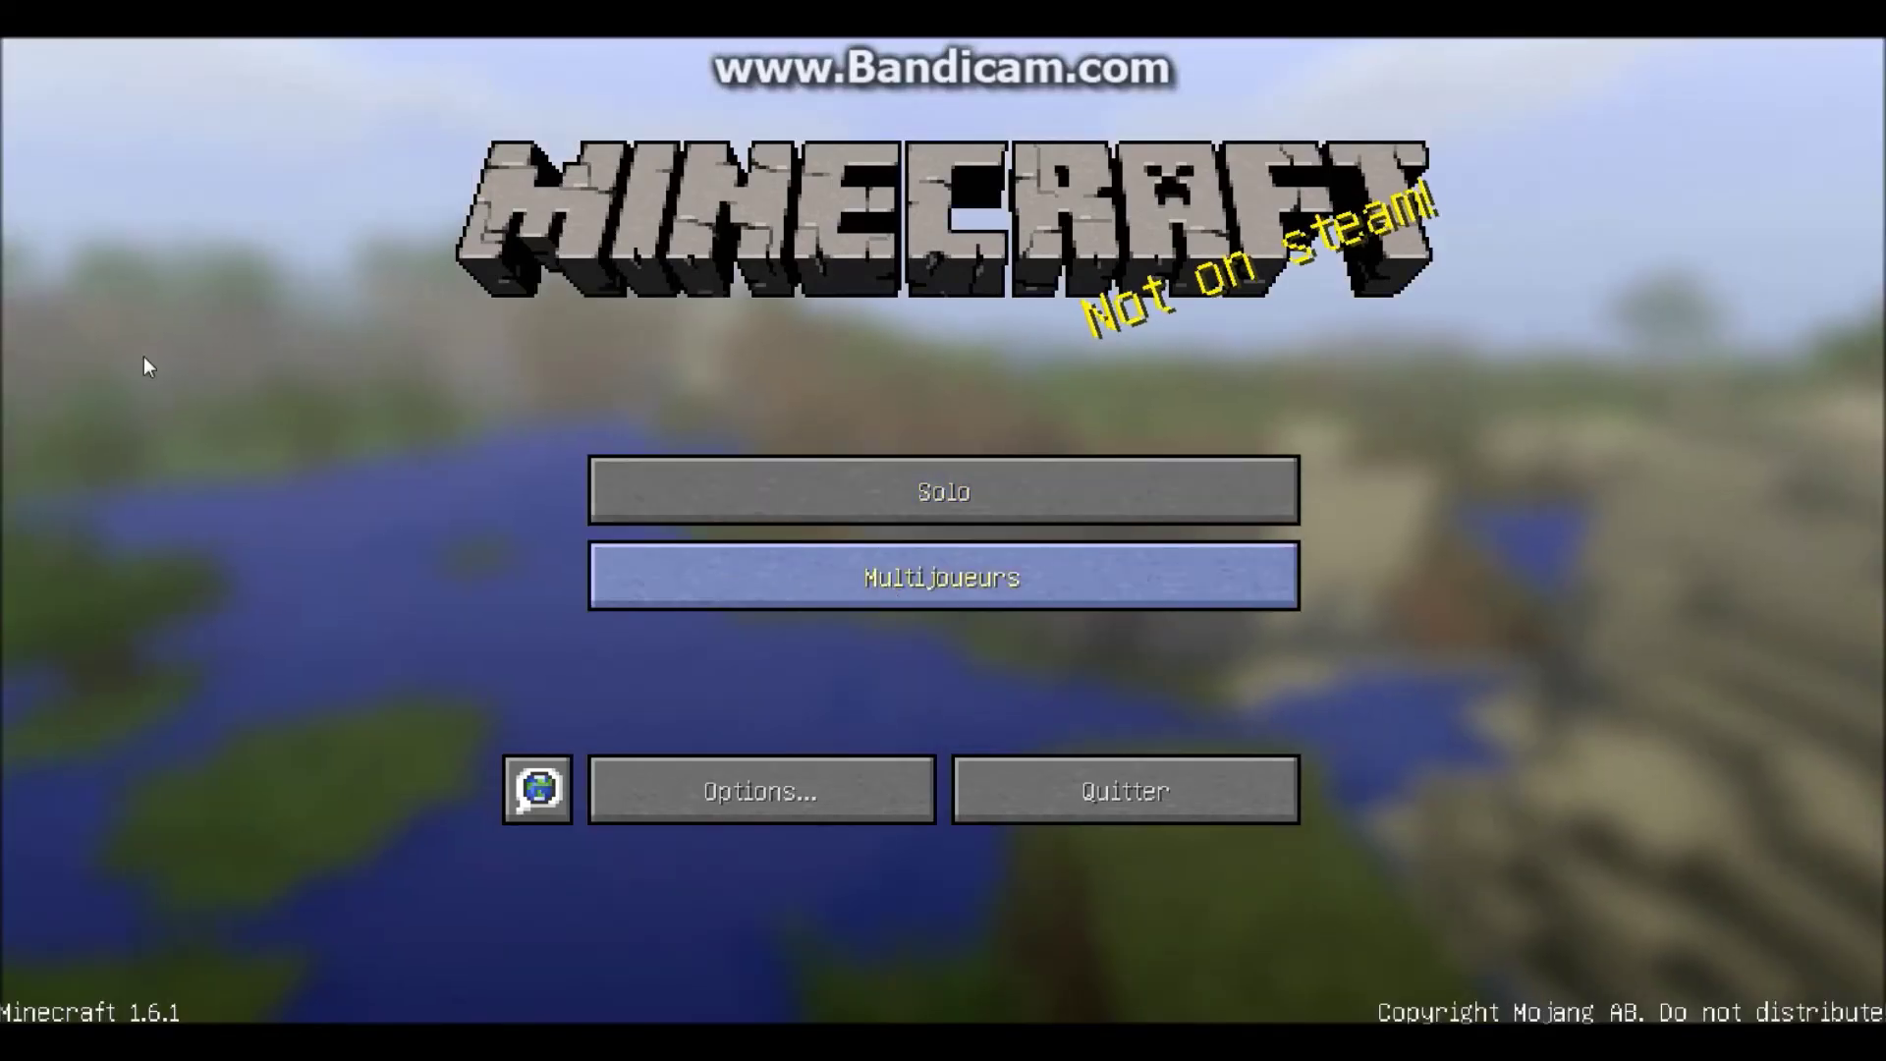
click(779, 585)
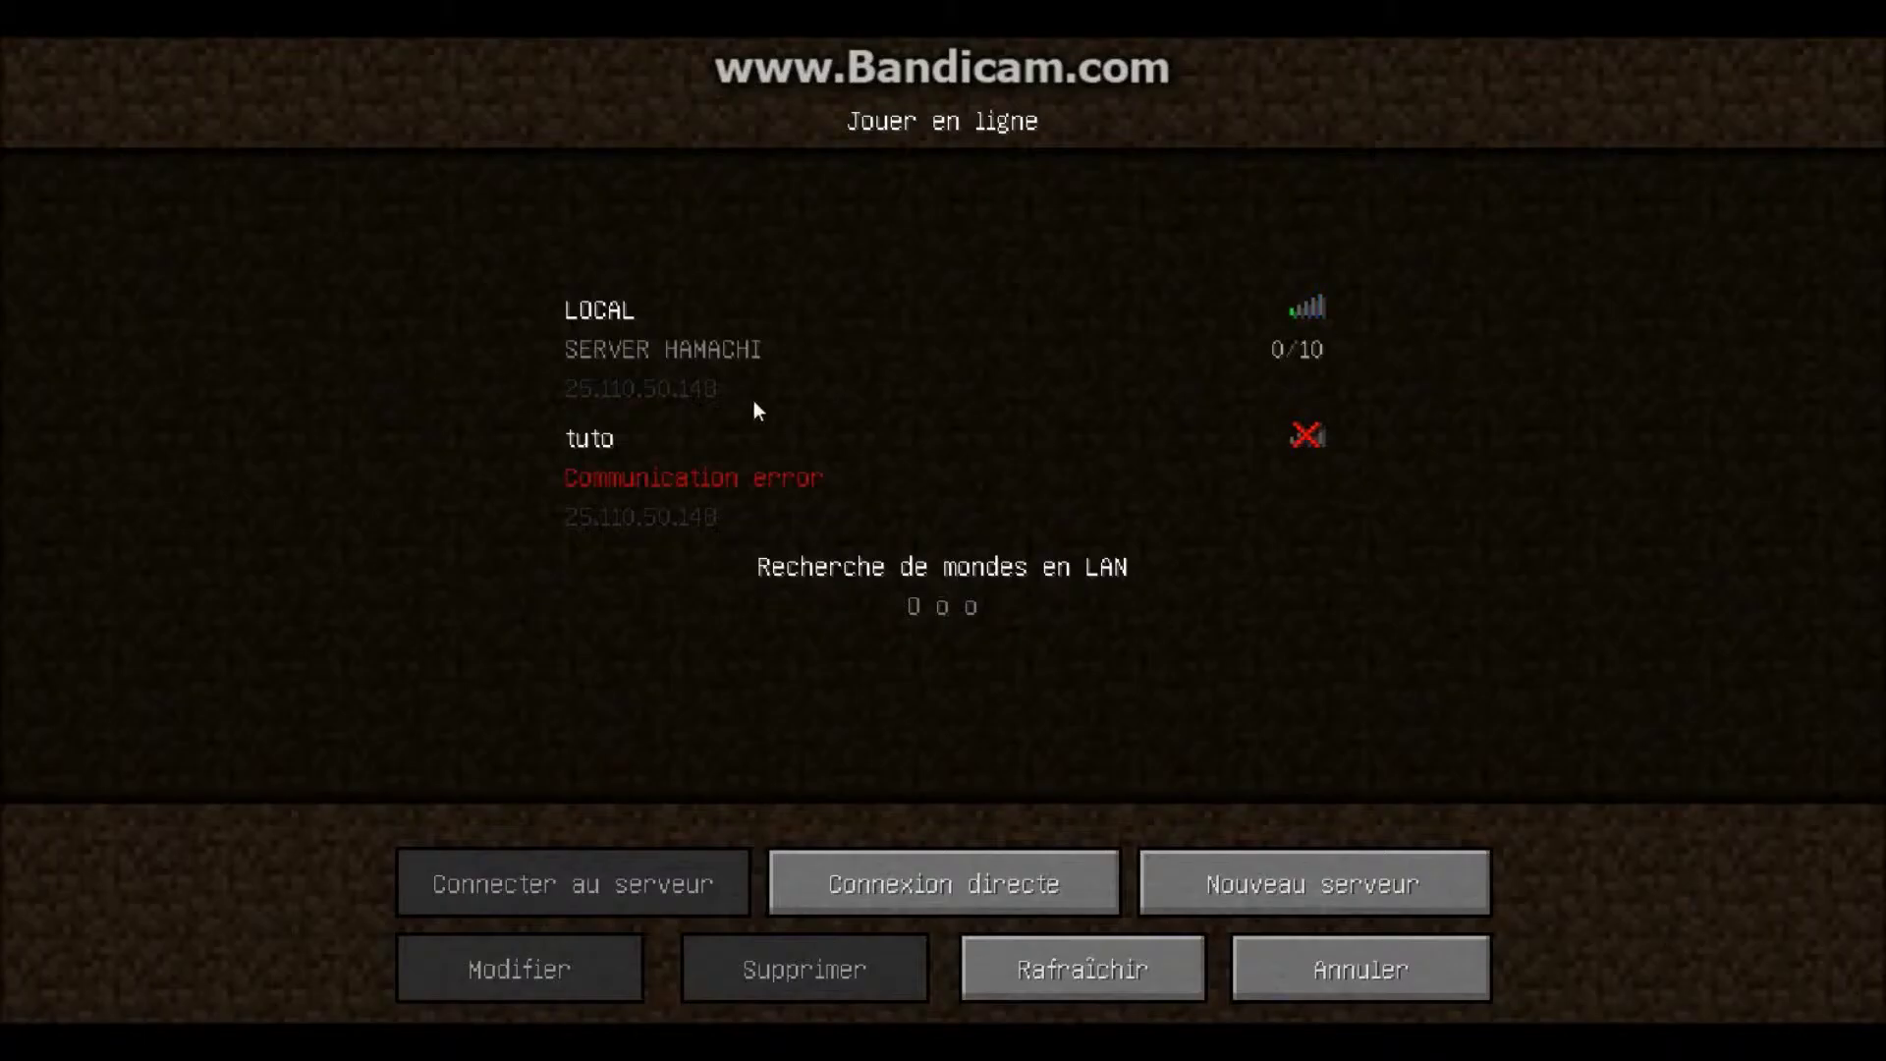
click(763, 354)
click(771, 455)
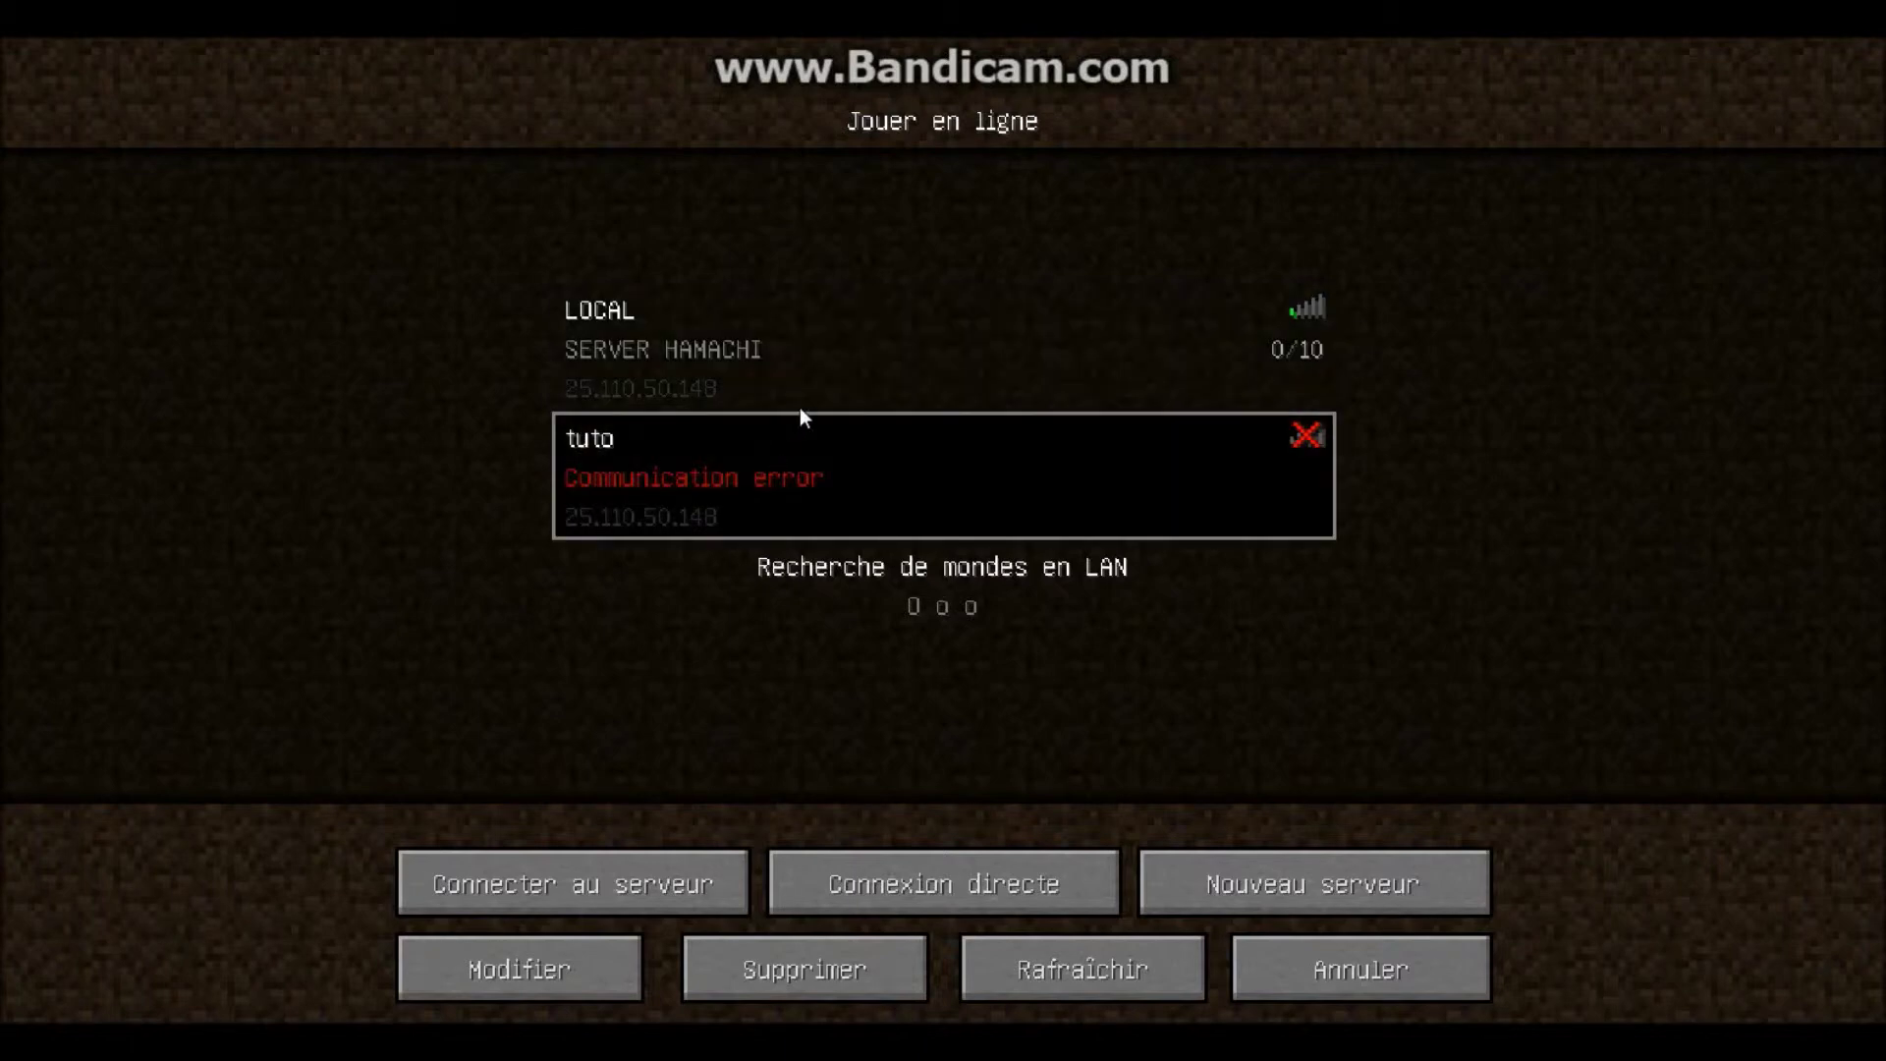
click(901, 344)
click(859, 433)
click(893, 367)
click(876, 470)
- Change the server address of the LOCAL entry to localhost and accept the change
click(910, 379)
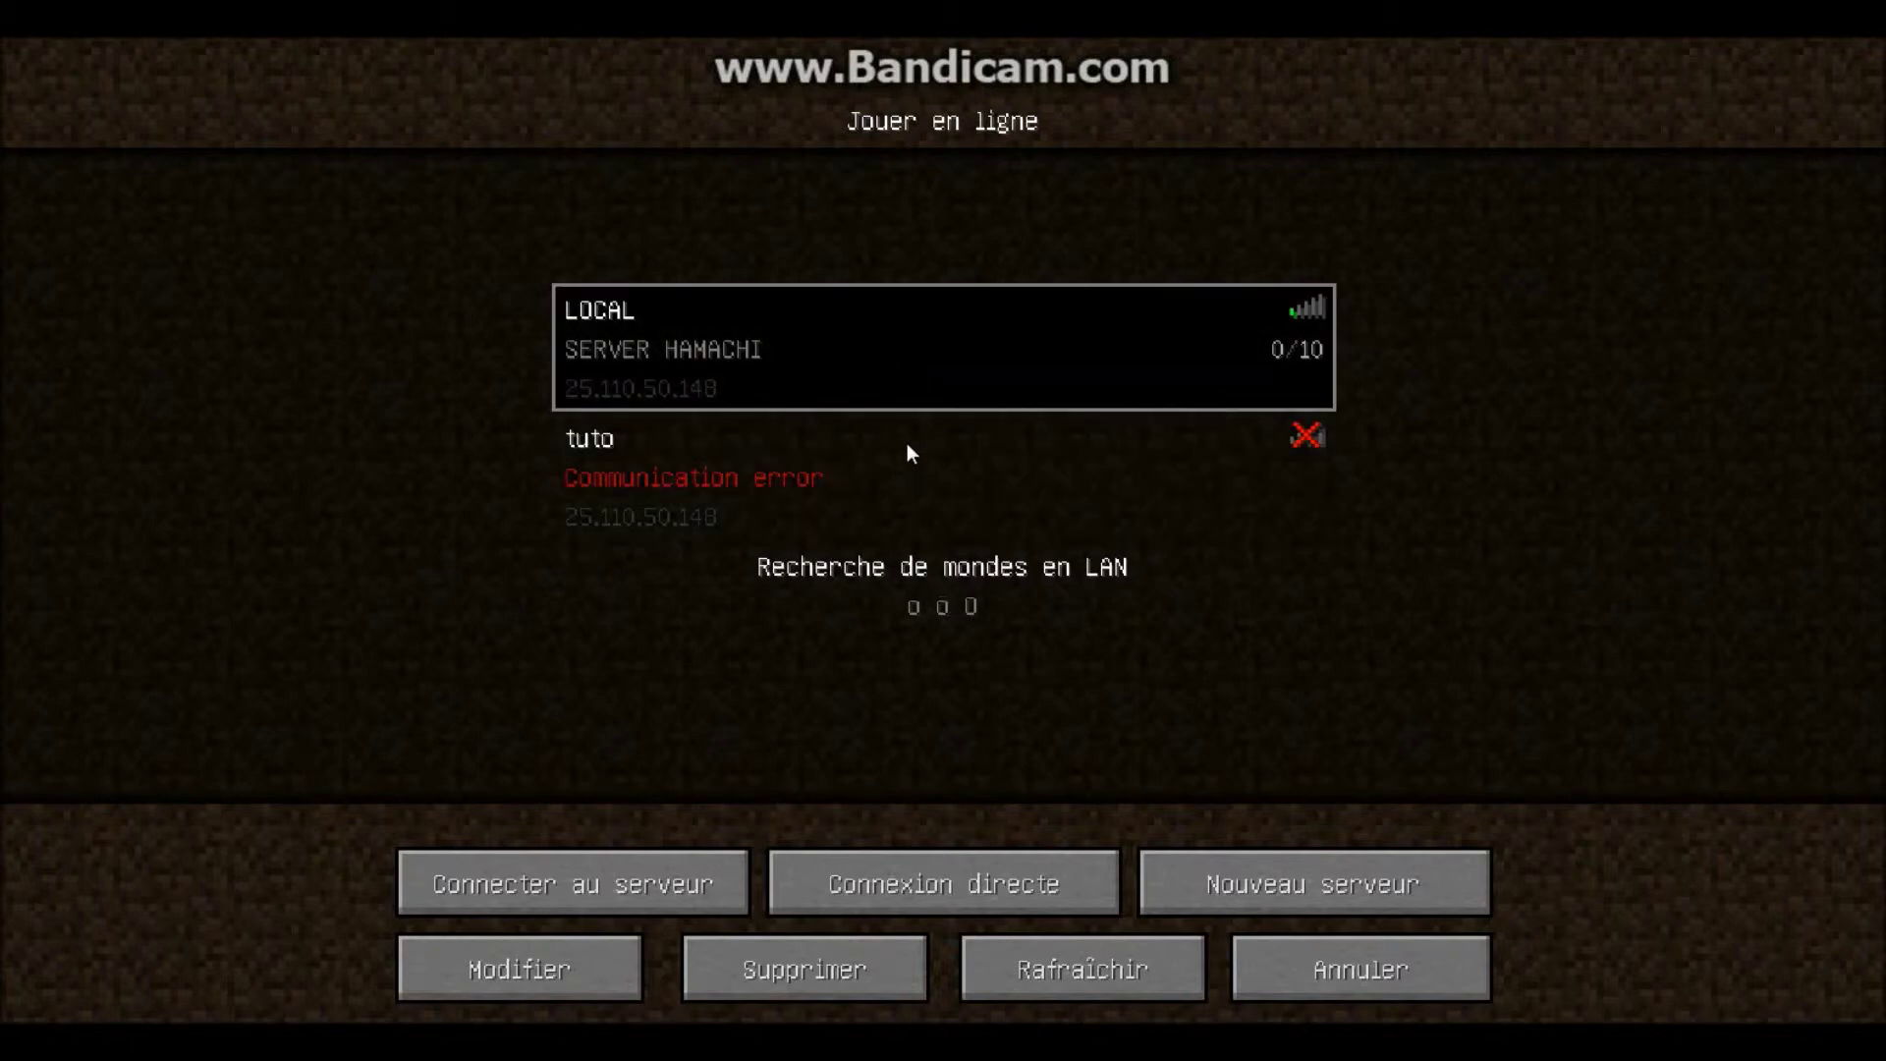
click(558, 948)
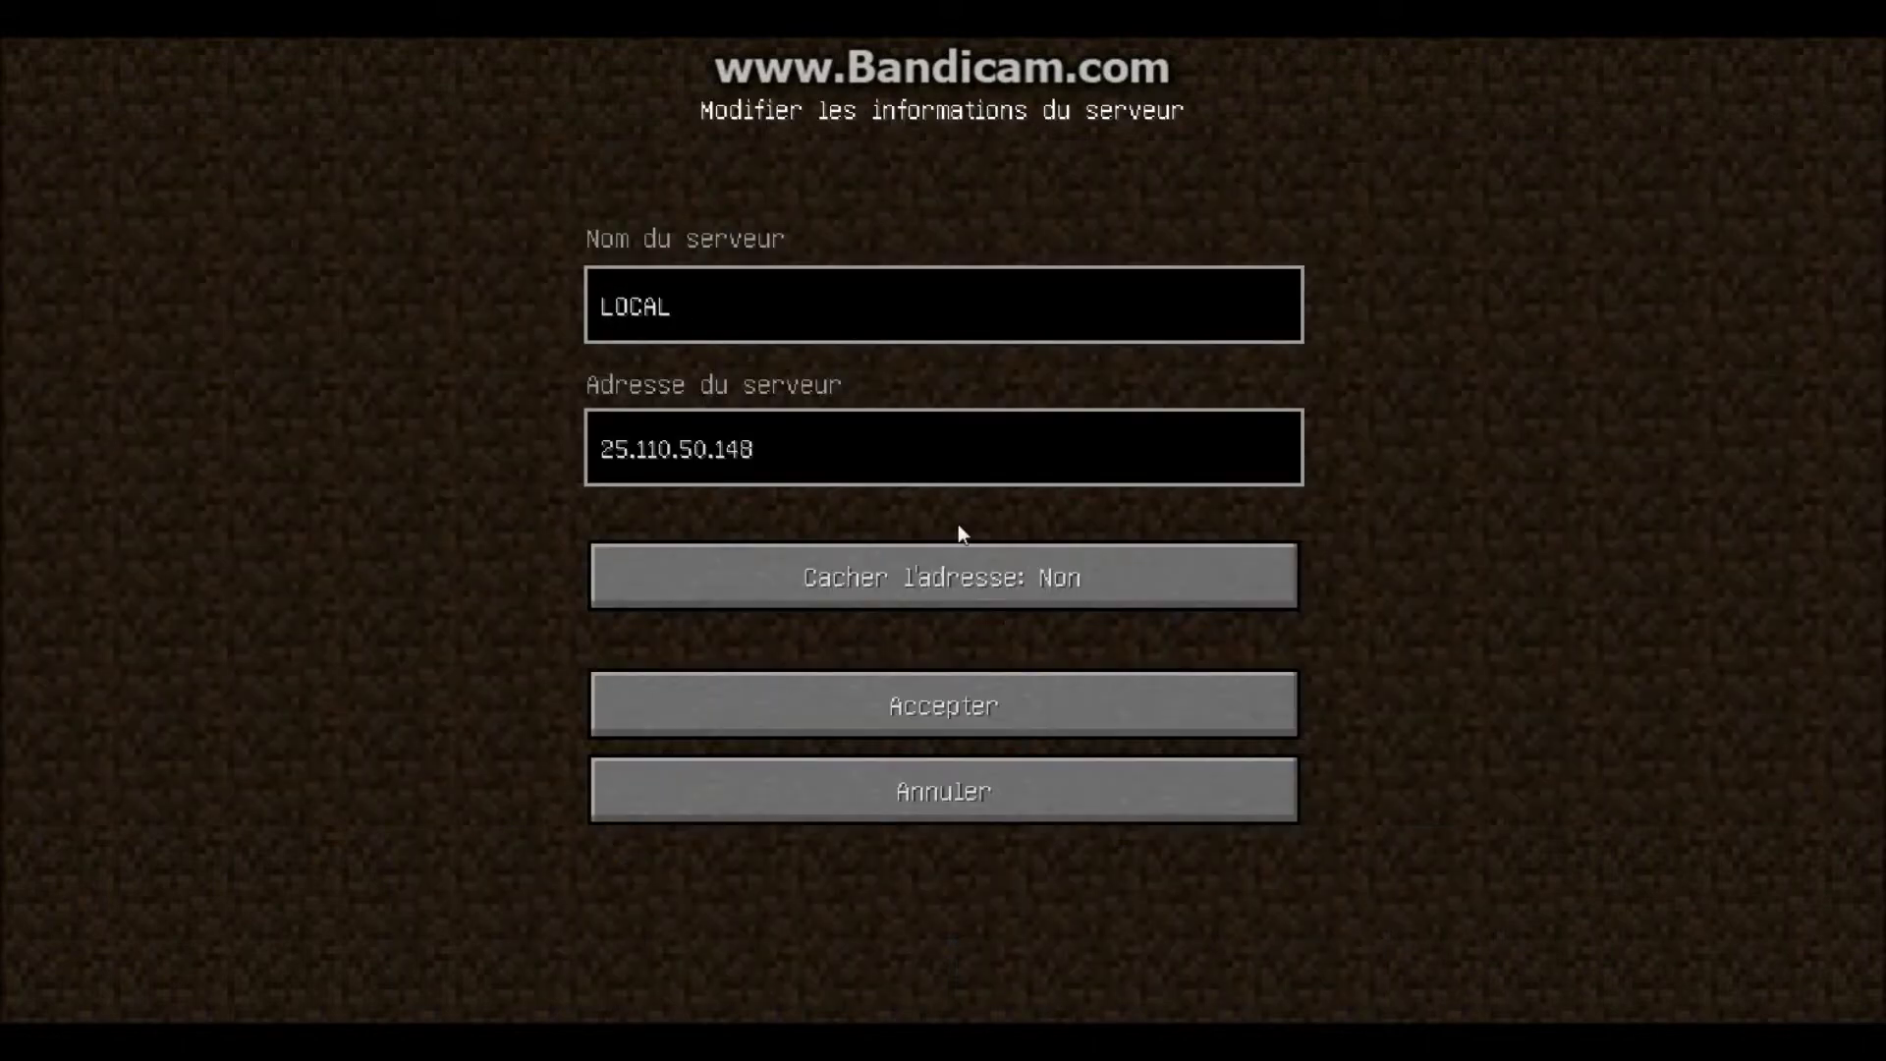
key(ctrl+a)
text(lo)
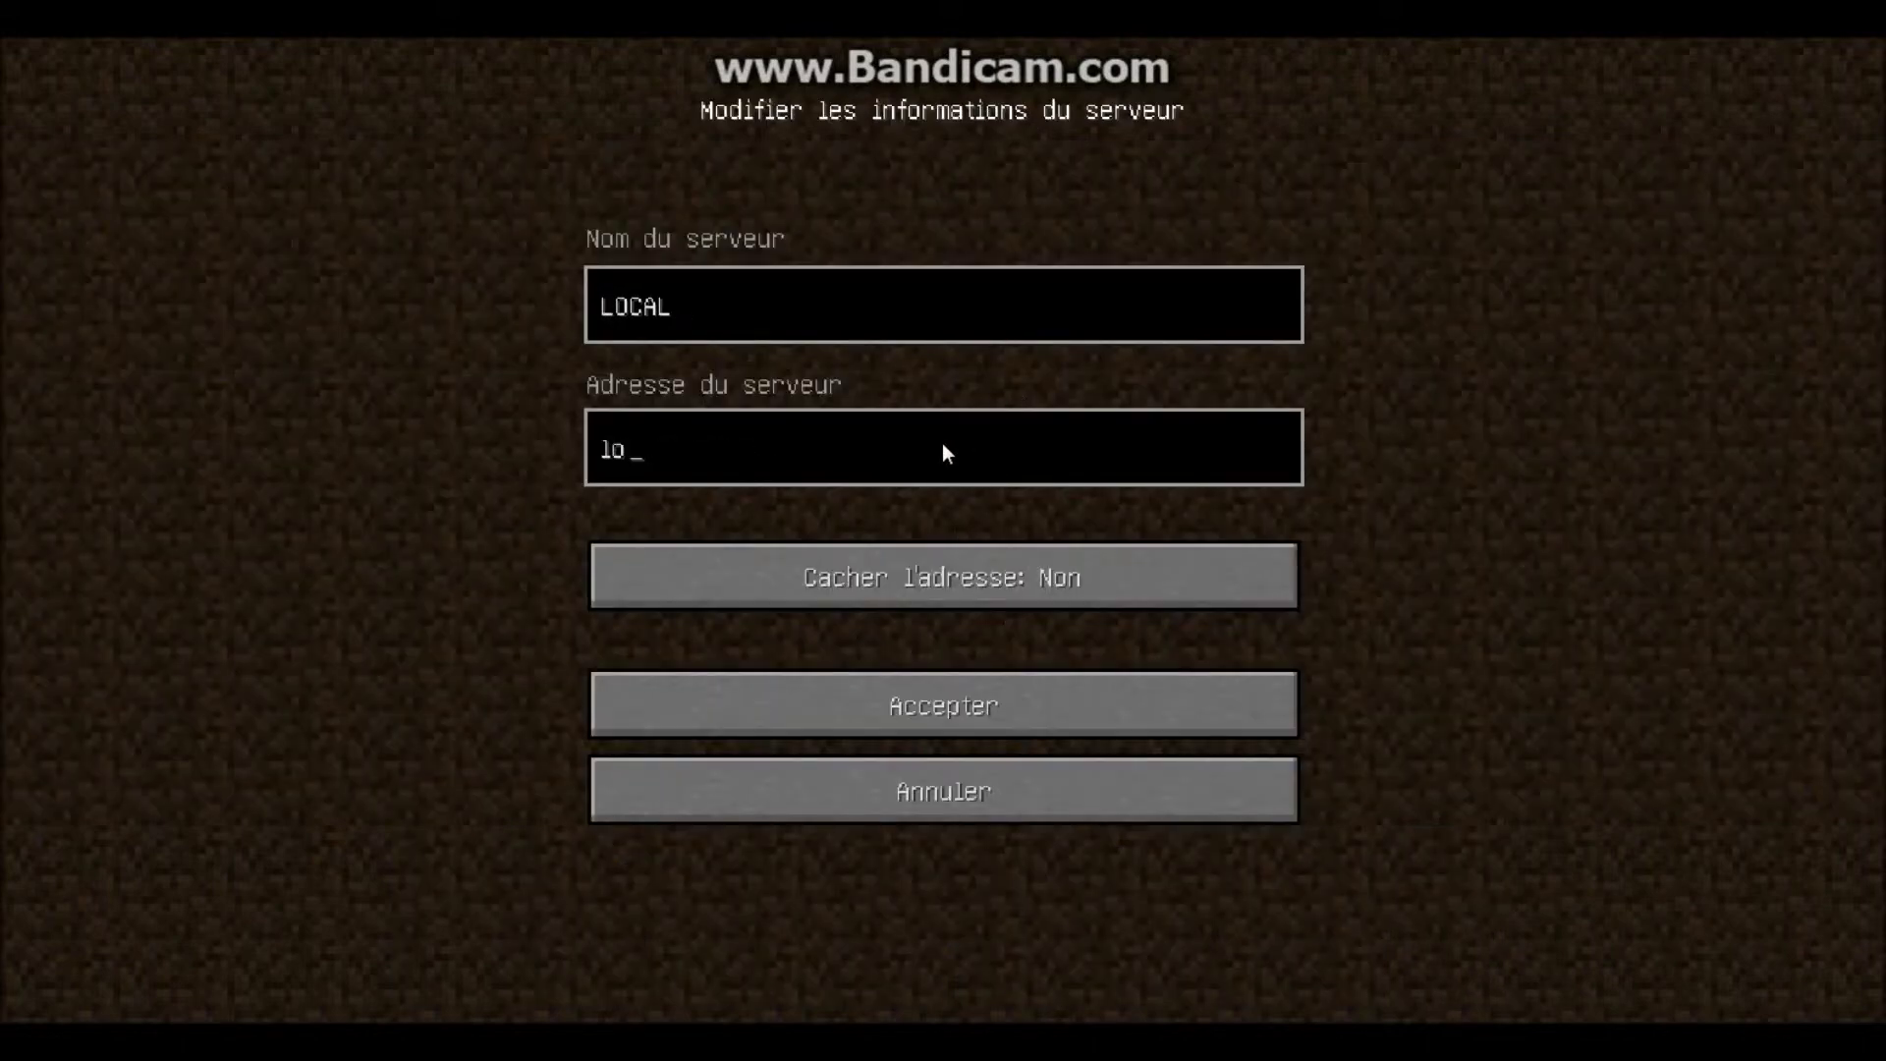
text(calhot)
key(BackSpace)
text(st)
click(894, 720)
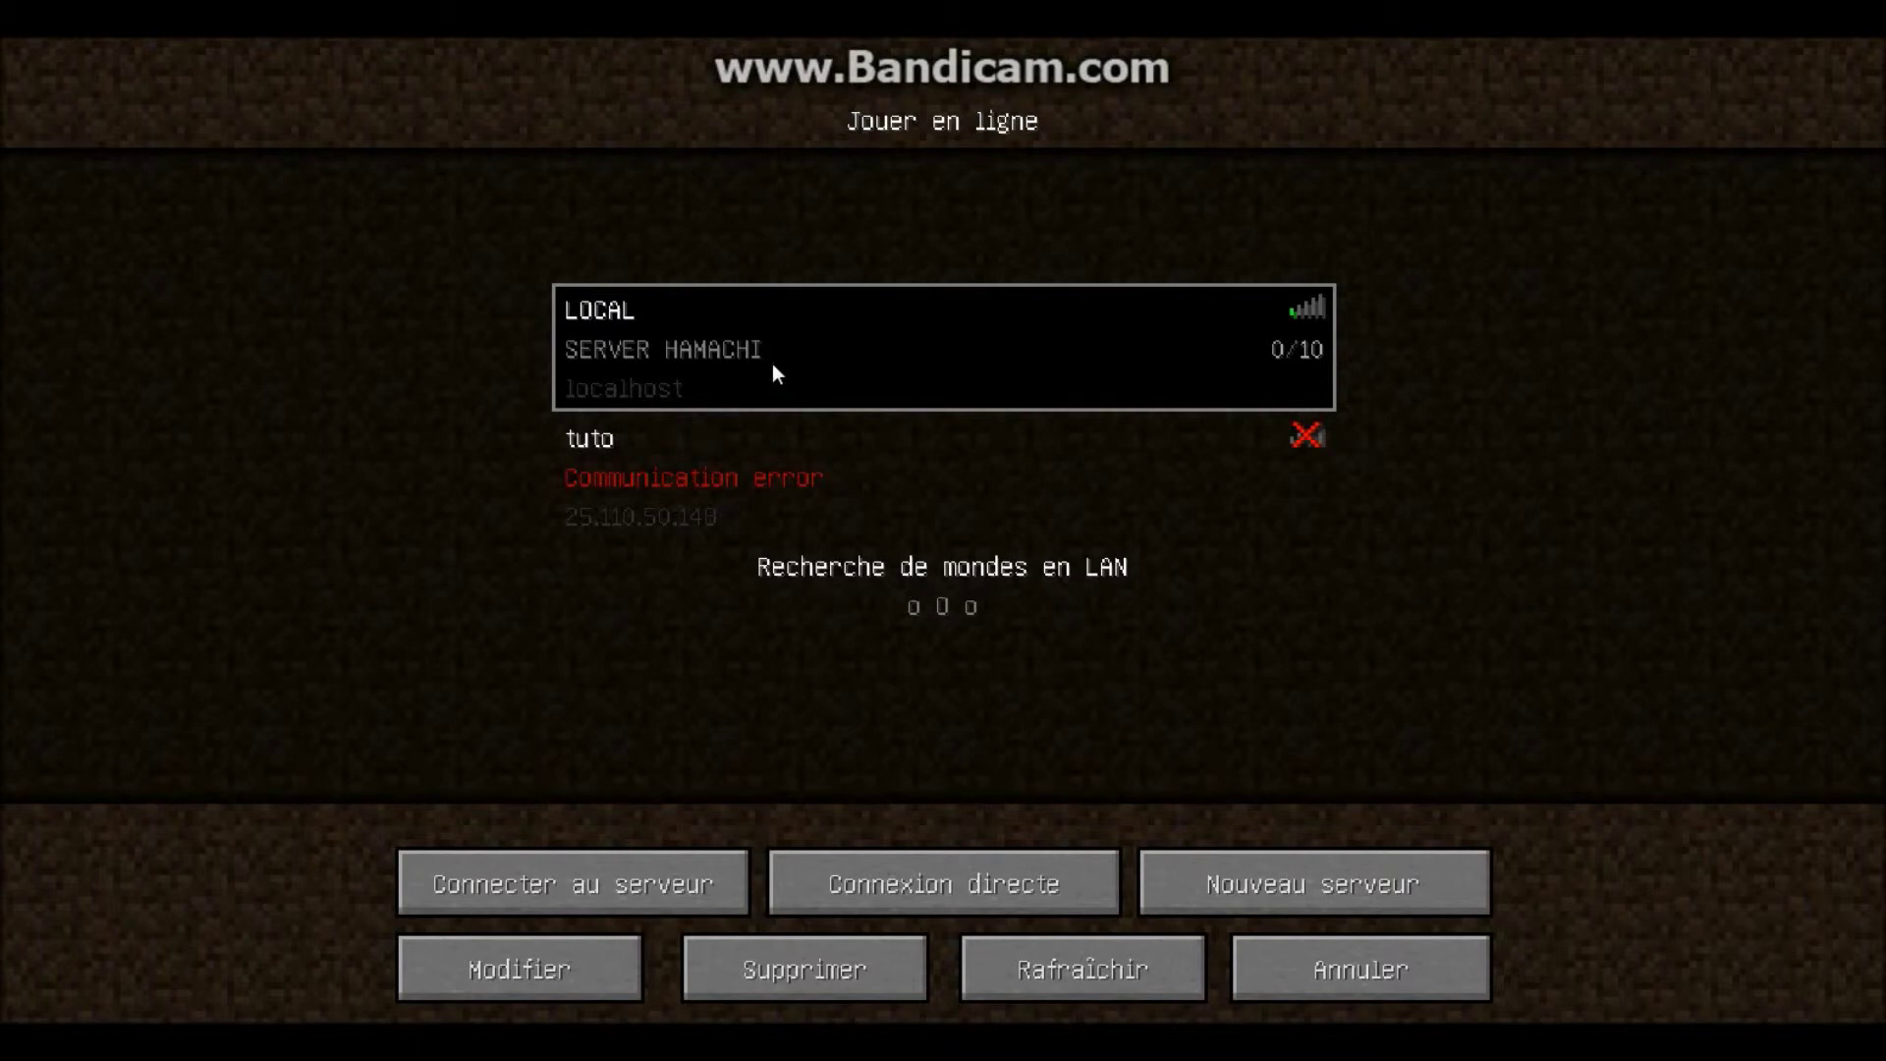
click(786, 476)
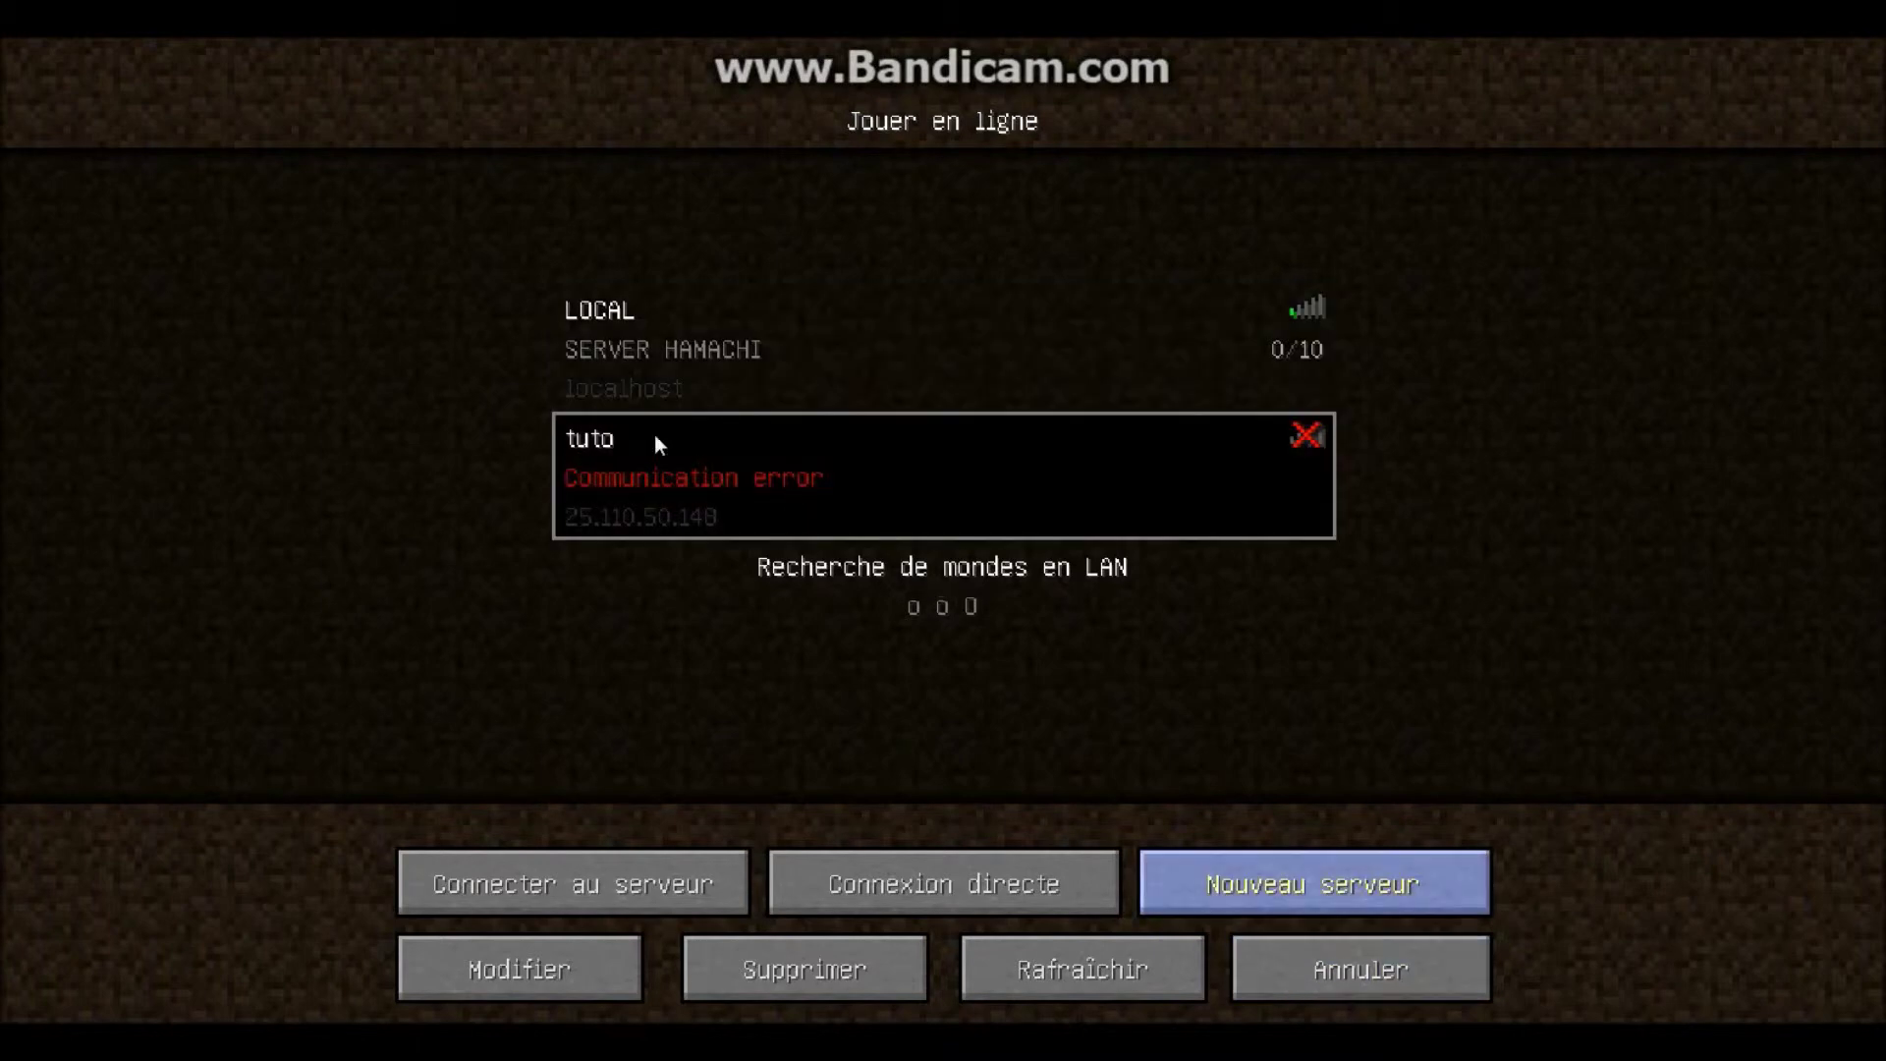
click(574, 336)
click(899, 859)
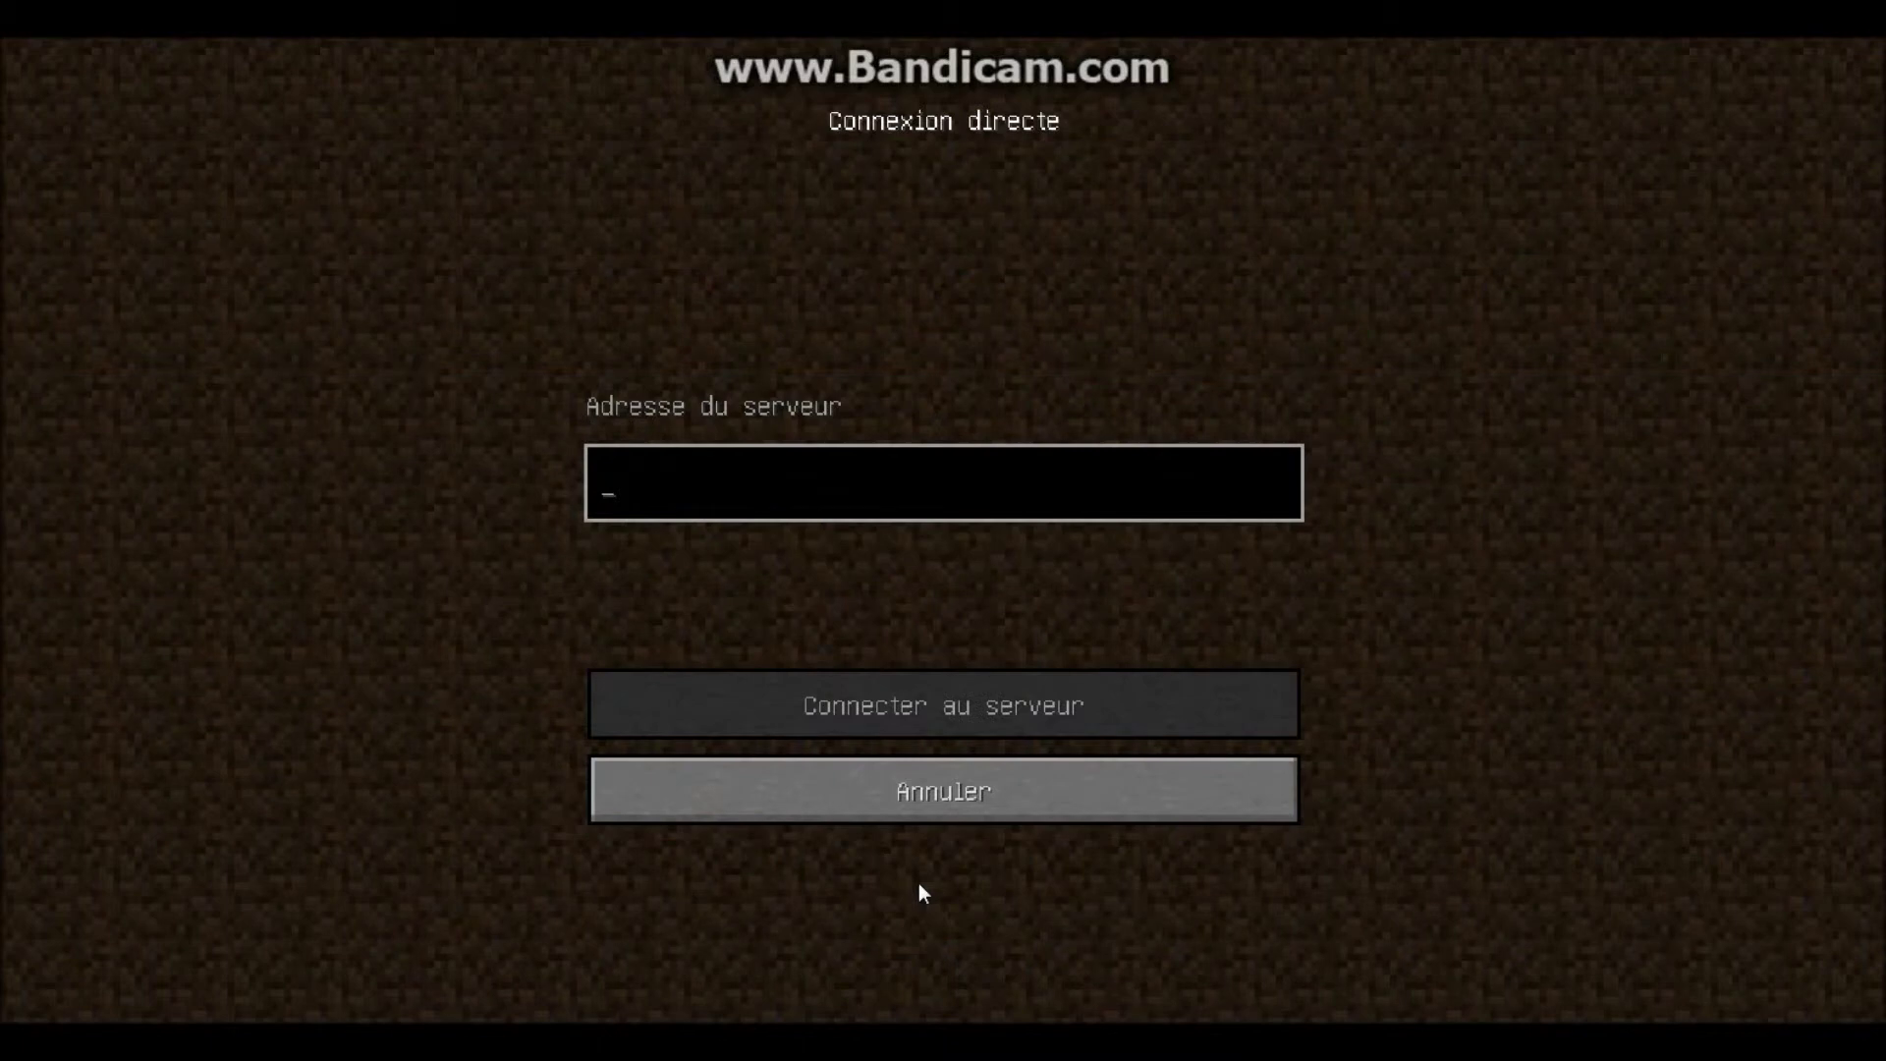
click(1081, 805)
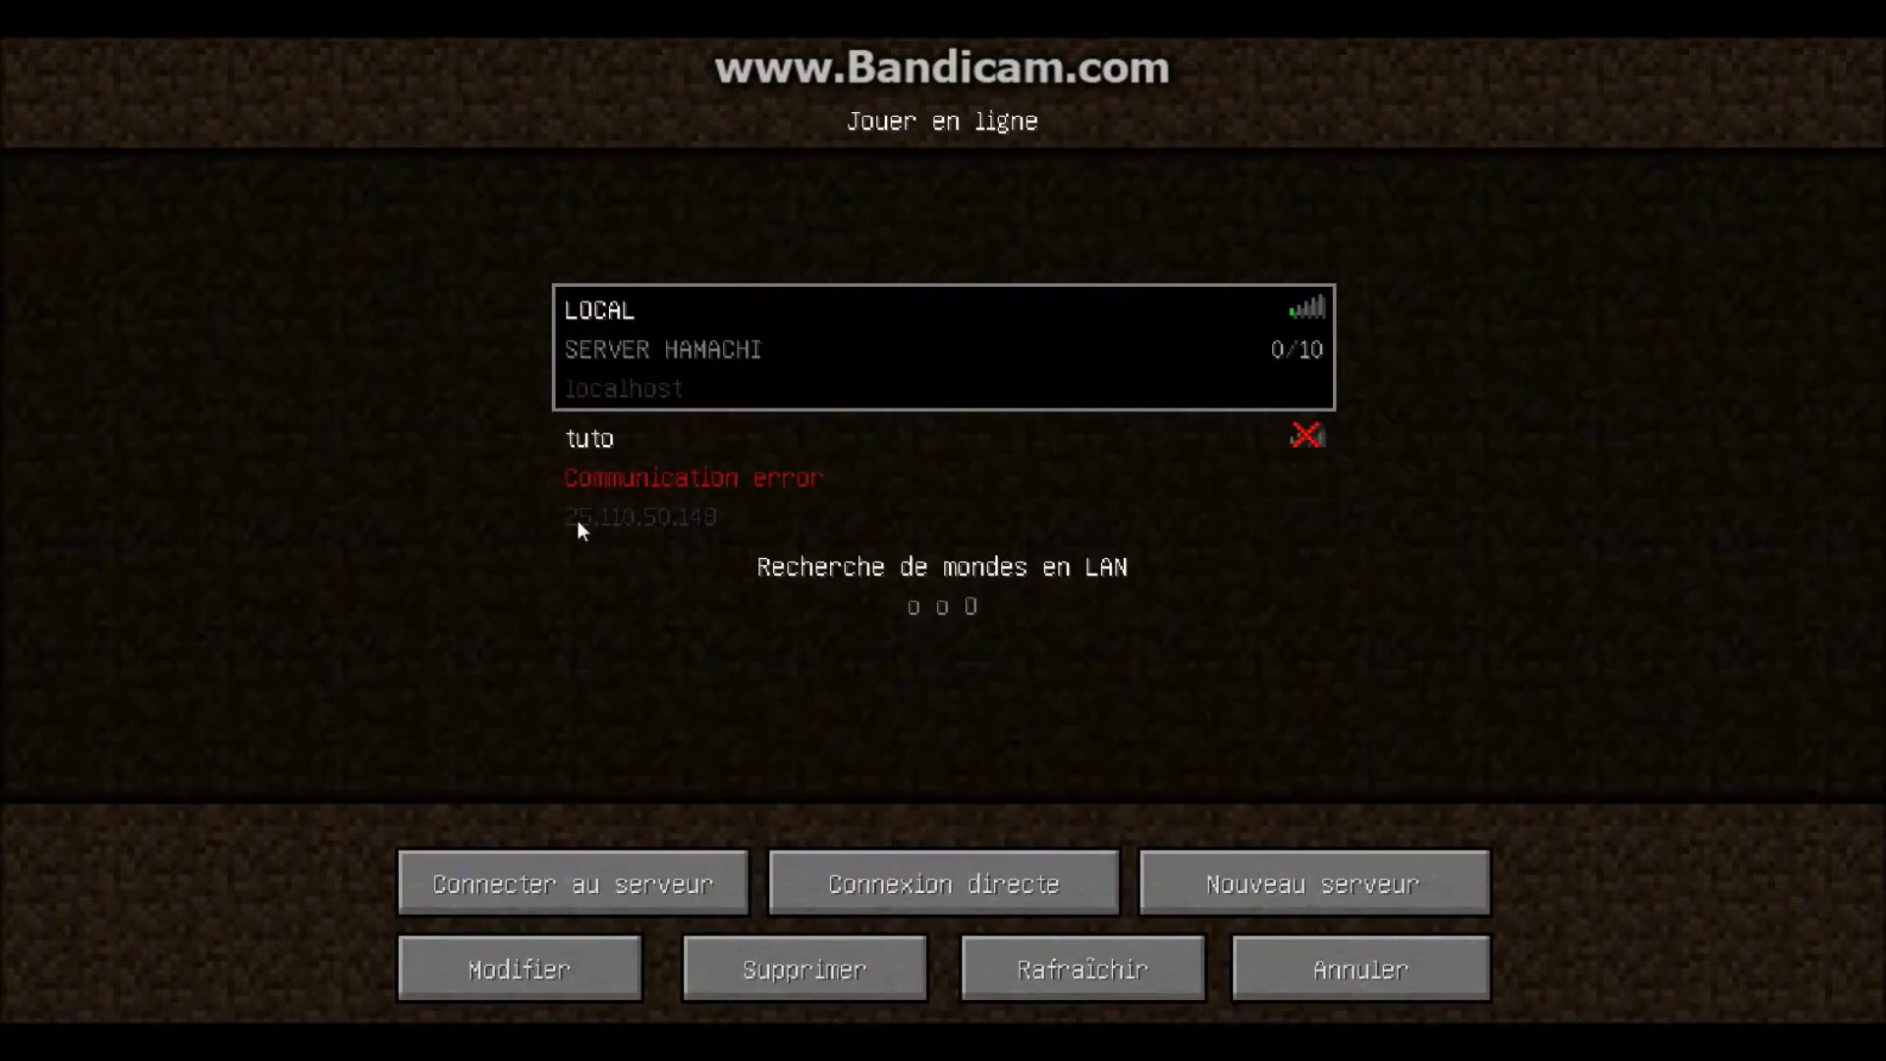
- Refresh the multiplayer server list and select the tuto entry
click(705, 462)
click(1065, 968)
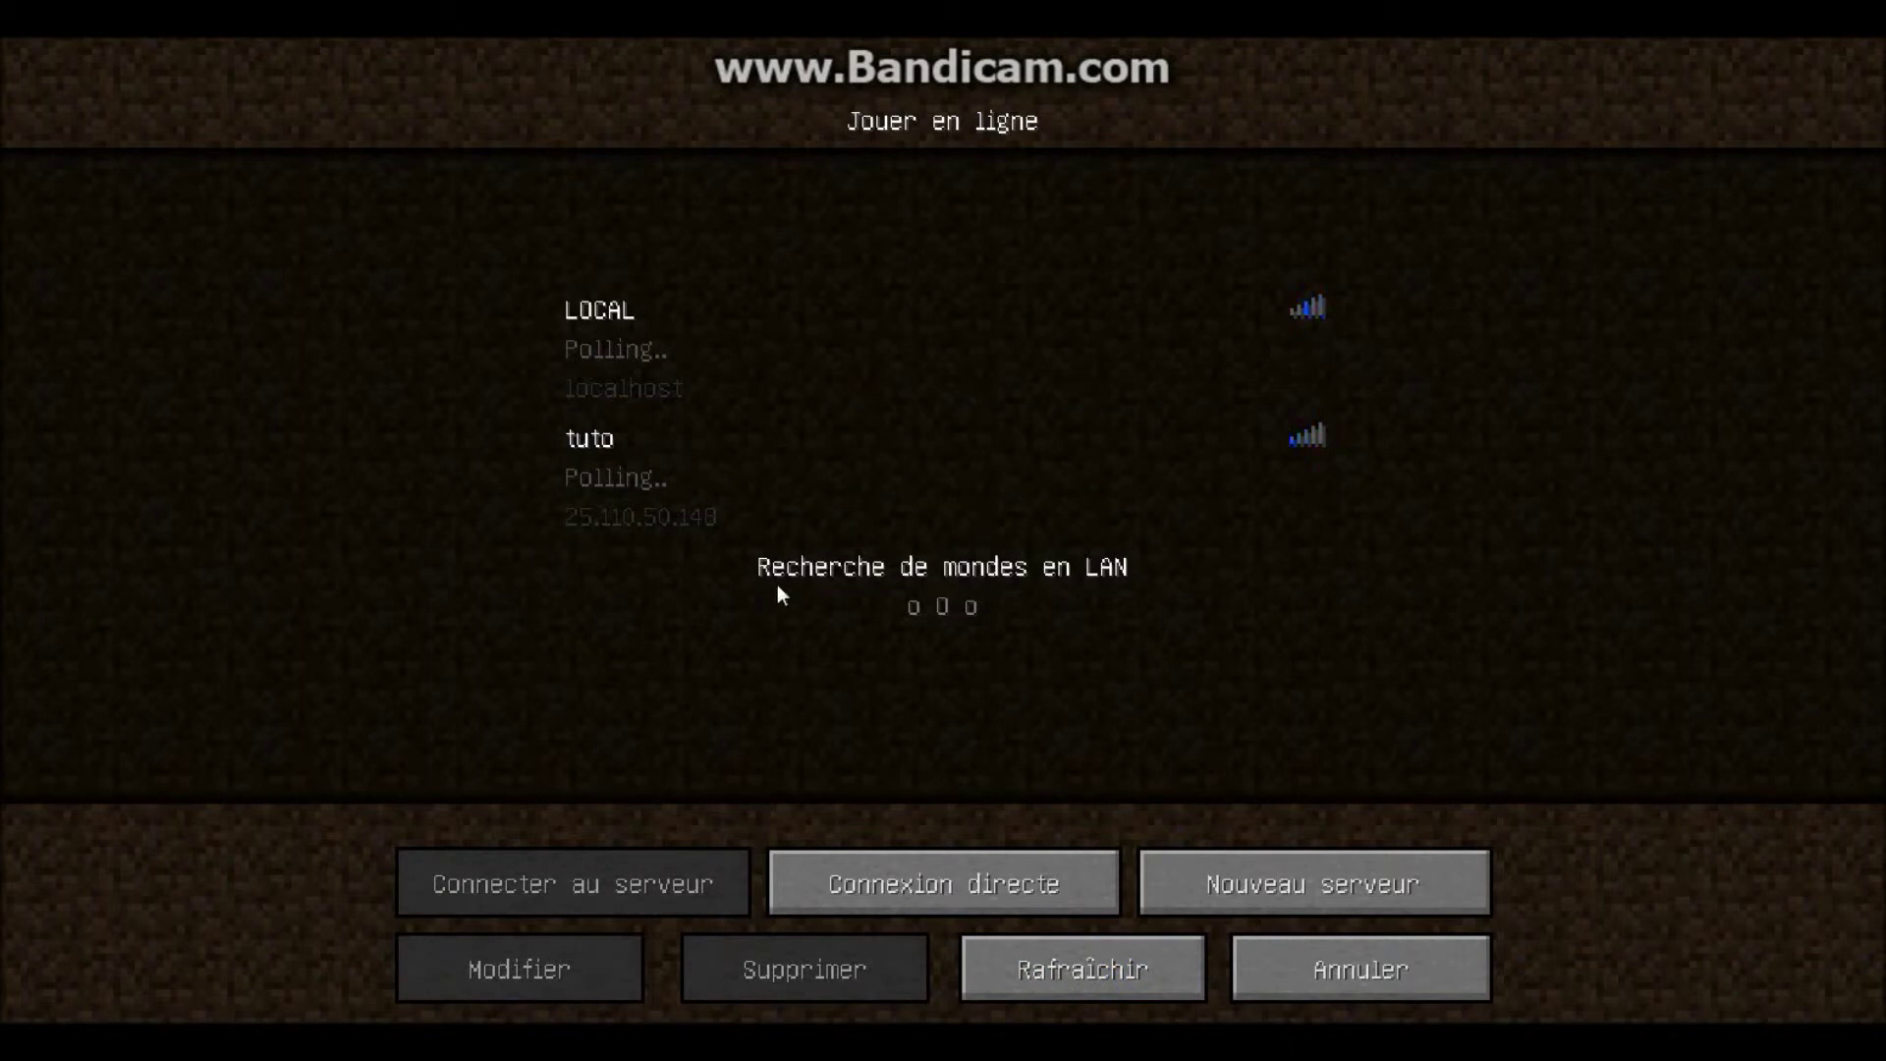
click(648, 527)
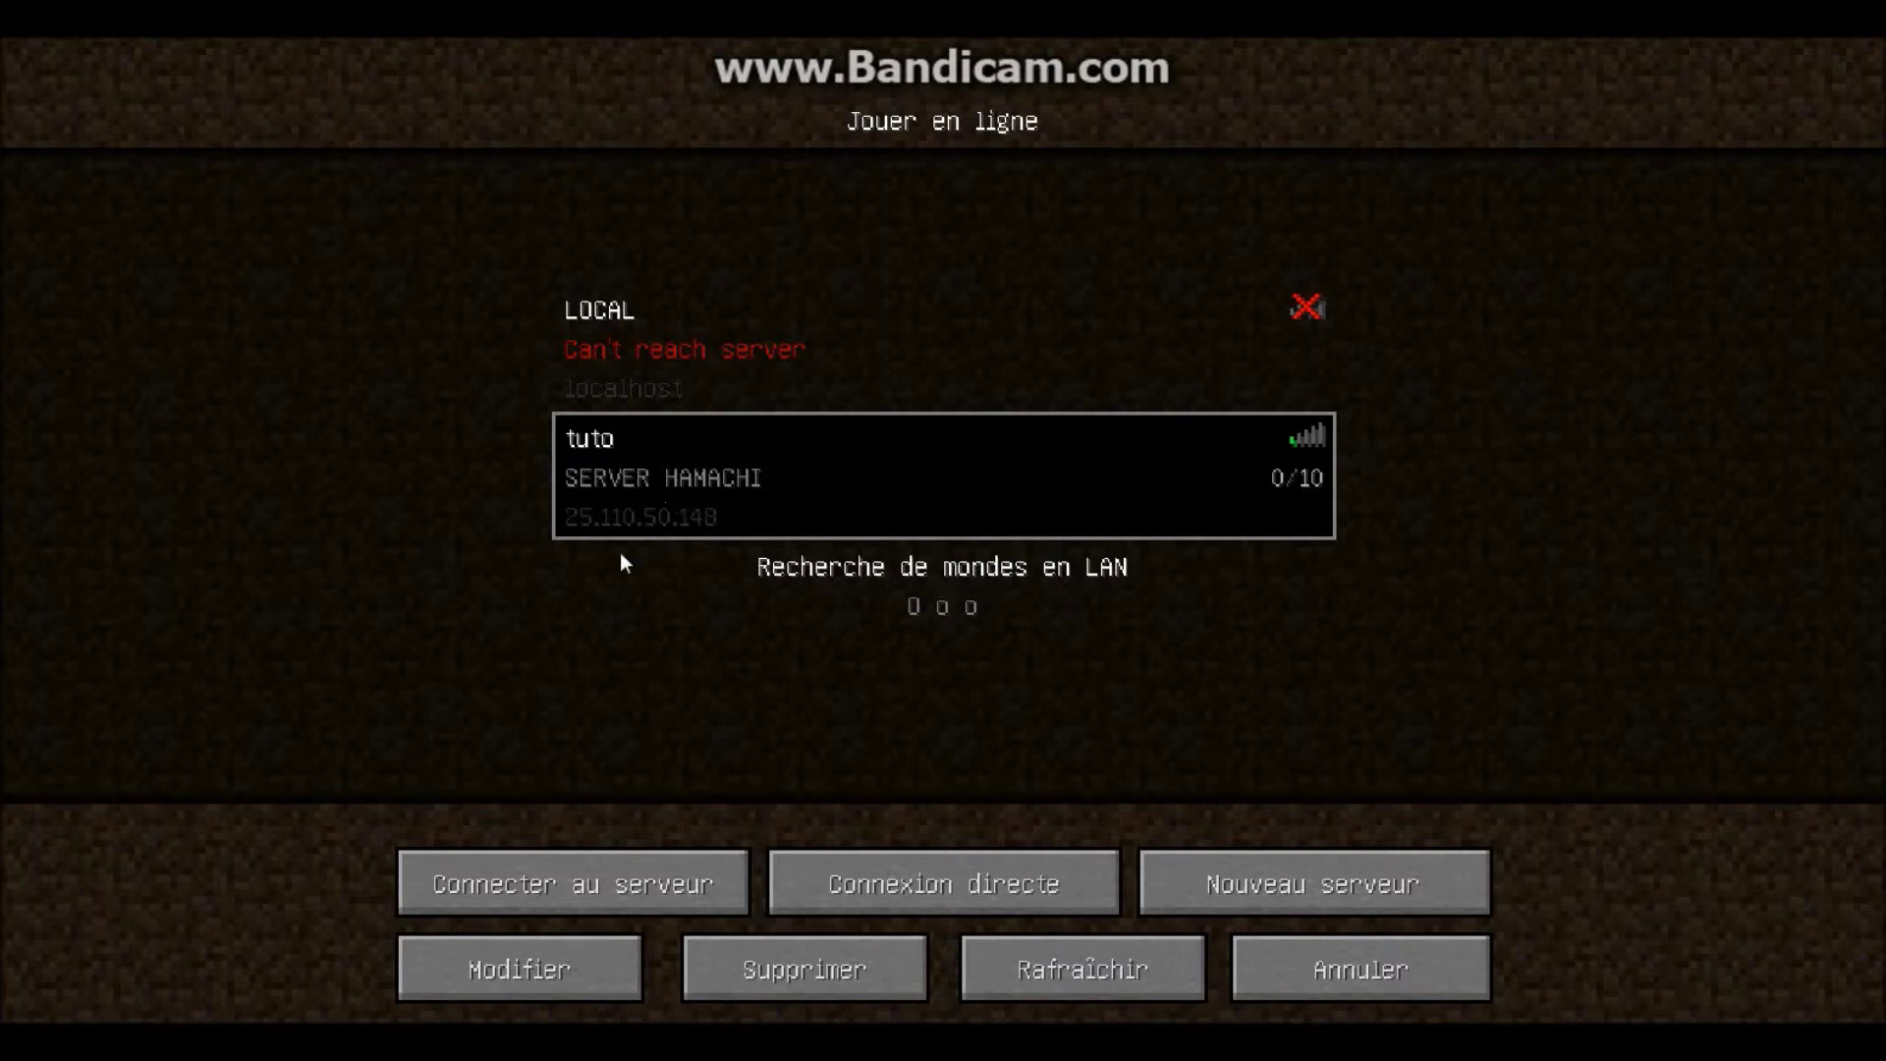
click(1270, 867)
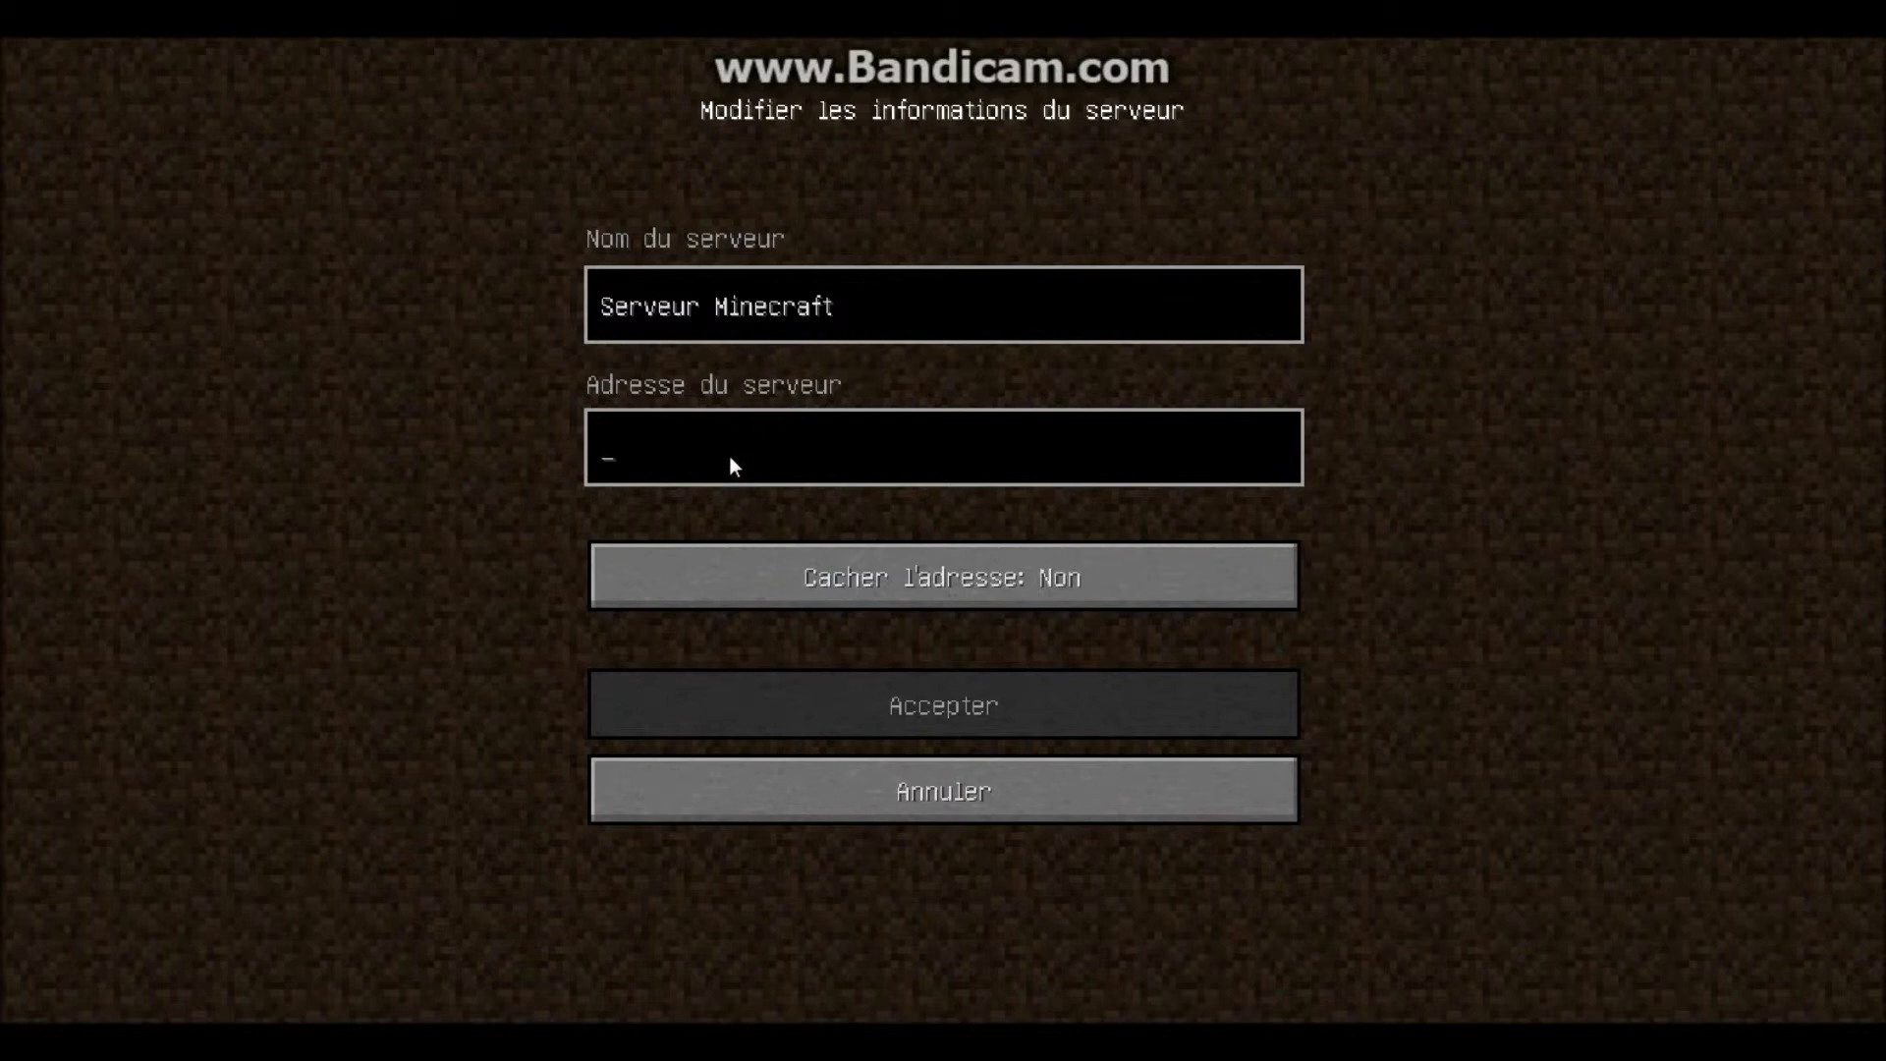
text(5)
key(BackSpace)
text(25)
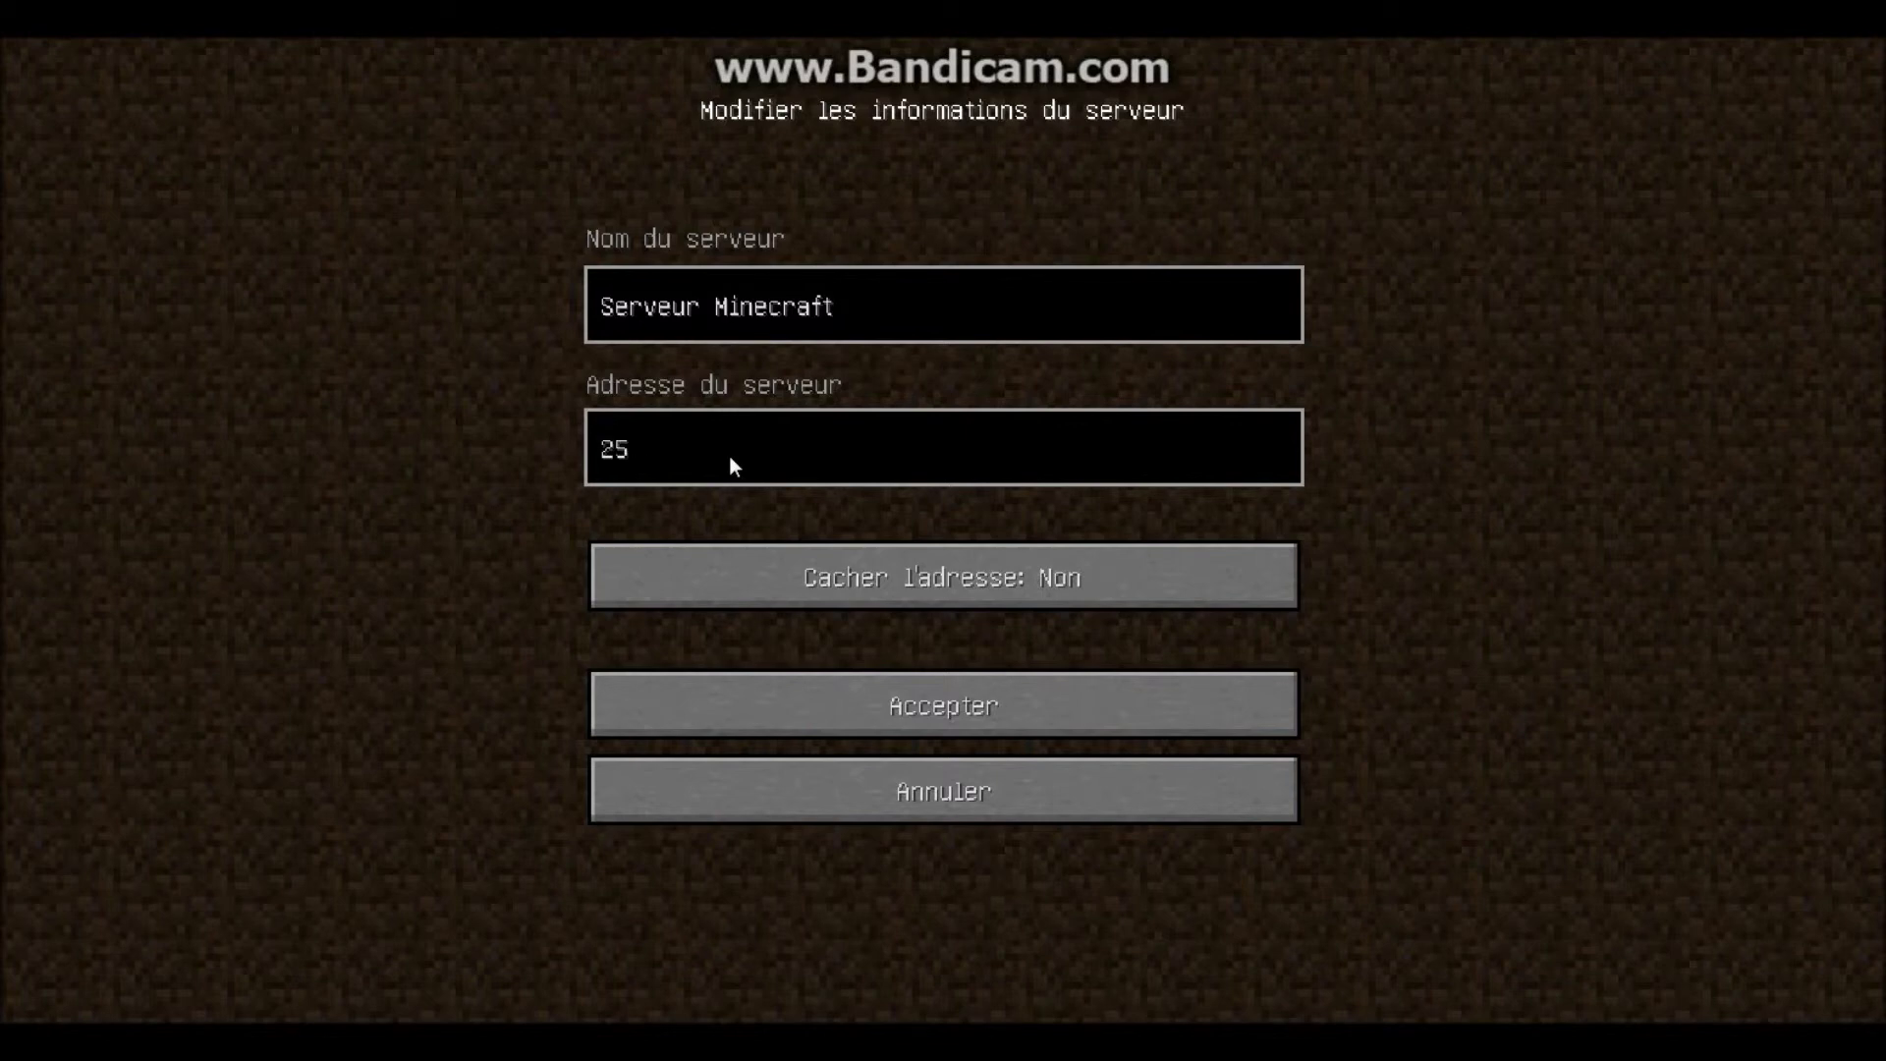
key(BackSpace)
key(BackSpace)
key(alt+Tab)
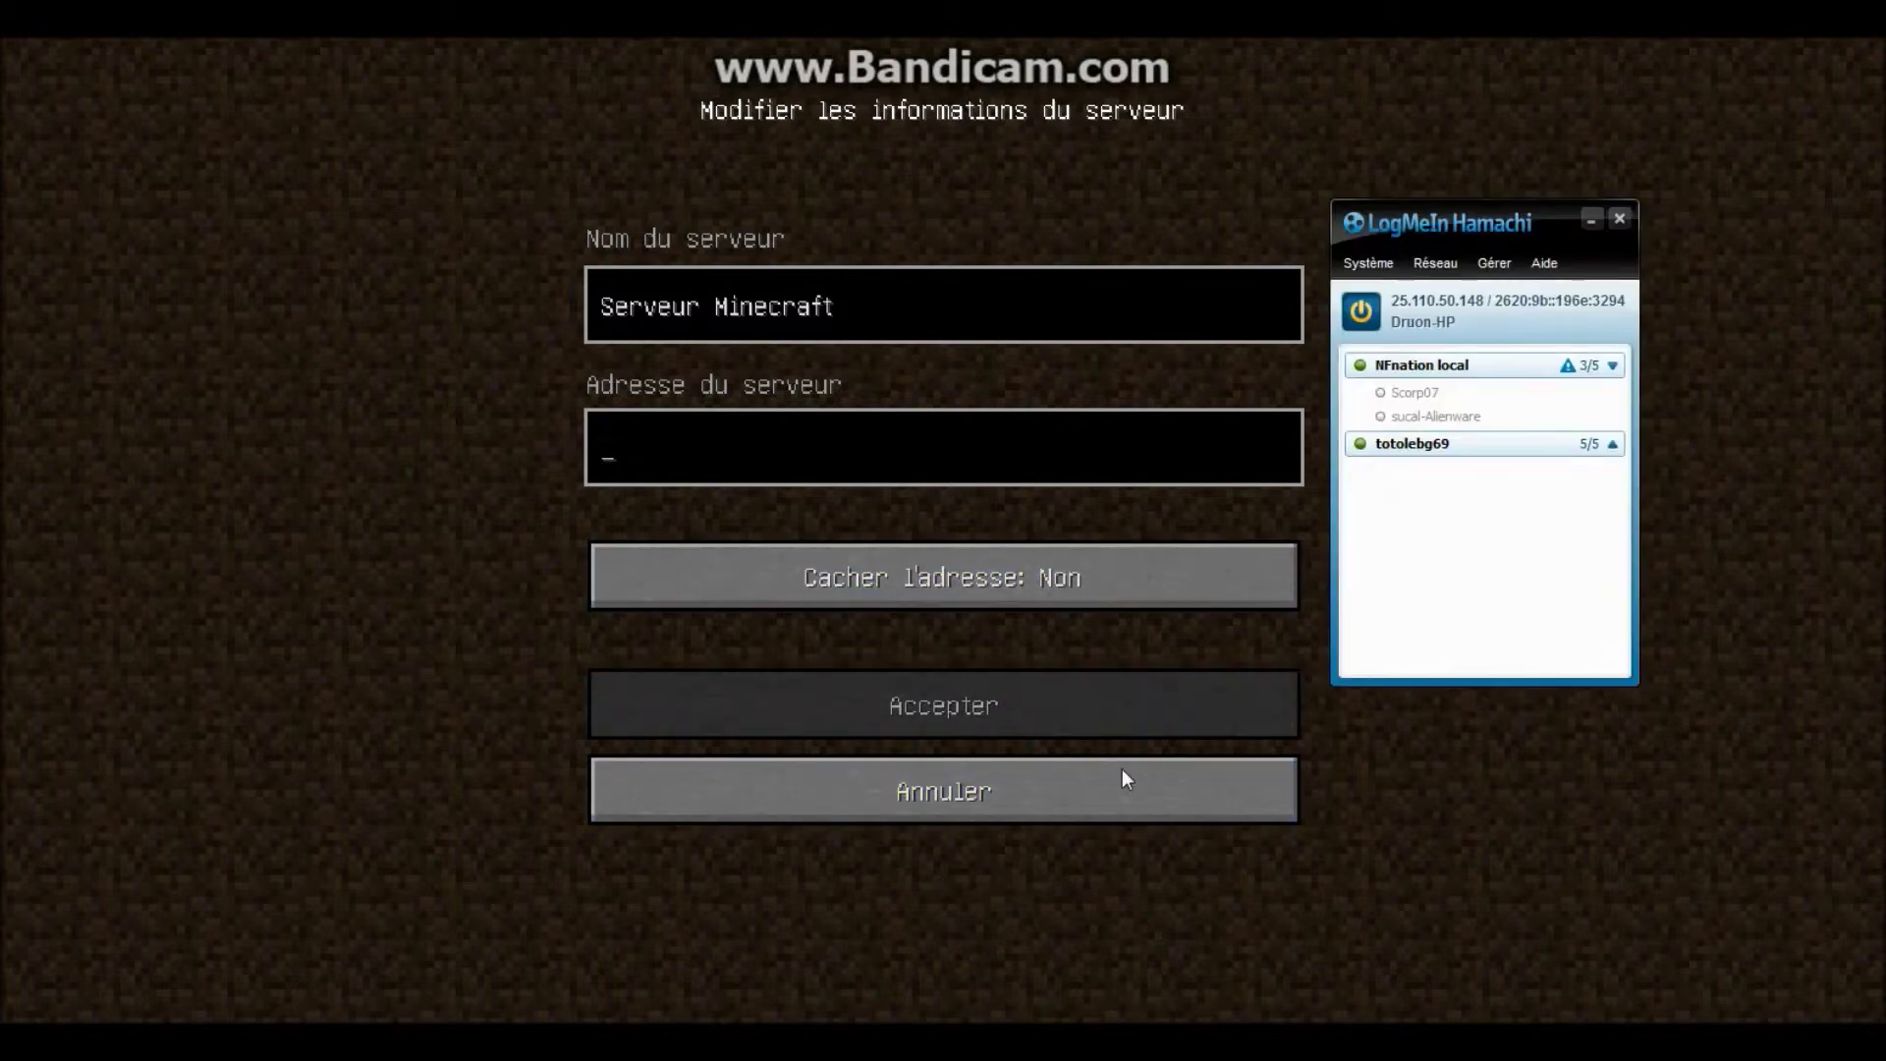
right_click(1409, 300)
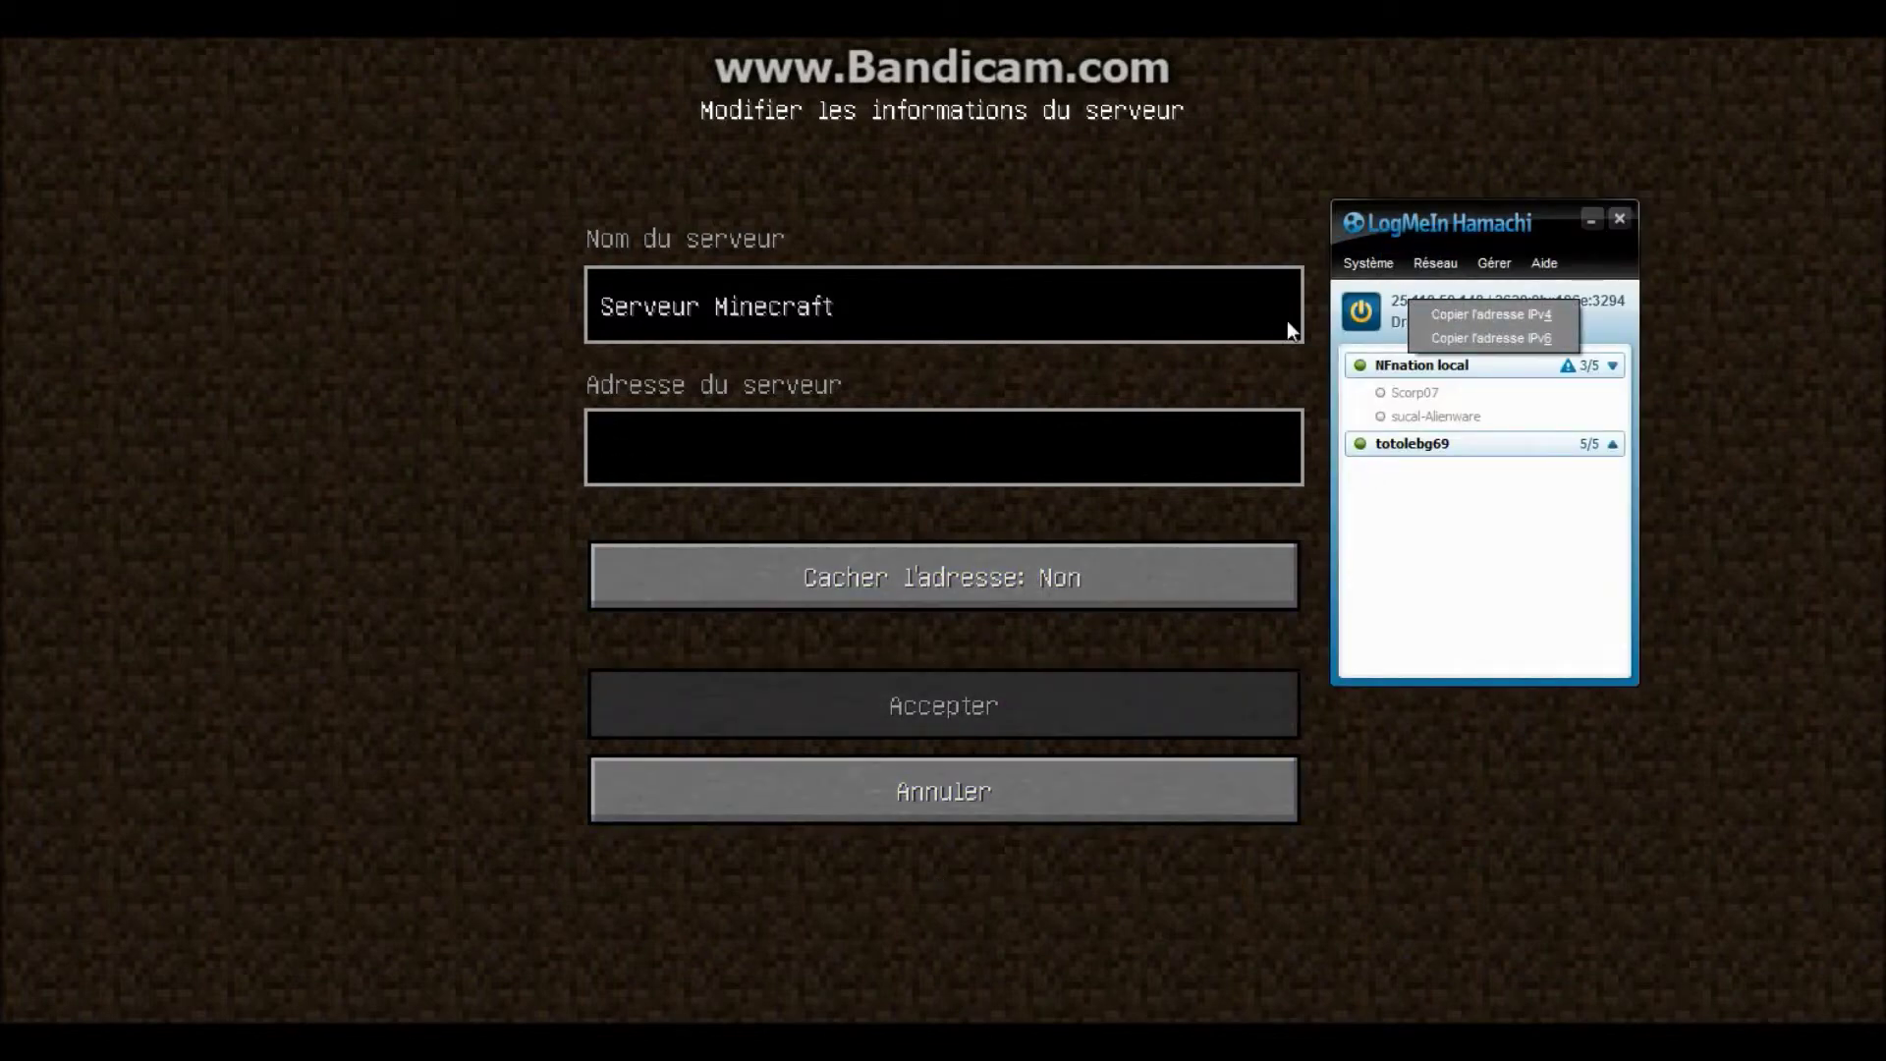
click(827, 778)
click(827, 777)
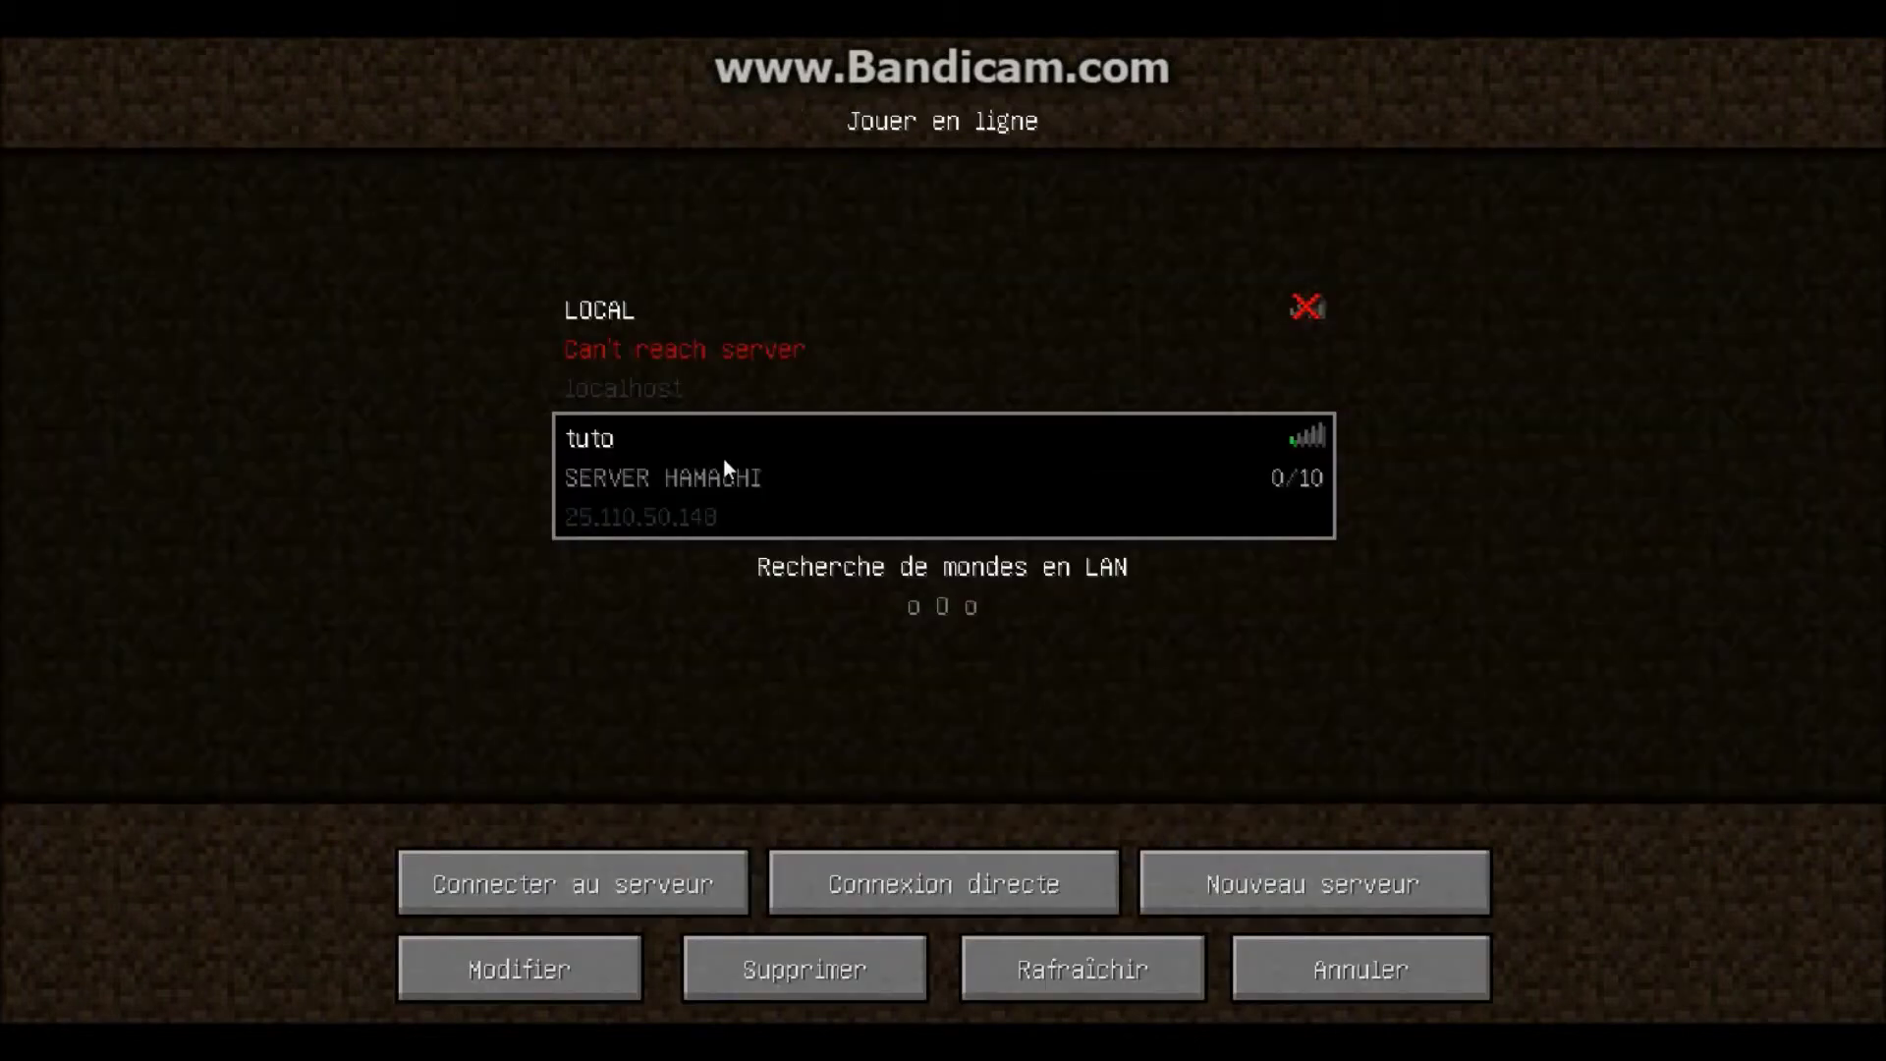
- Join the tuto server, walk up to the sheep near the shore and hit it
double_click(723, 458)
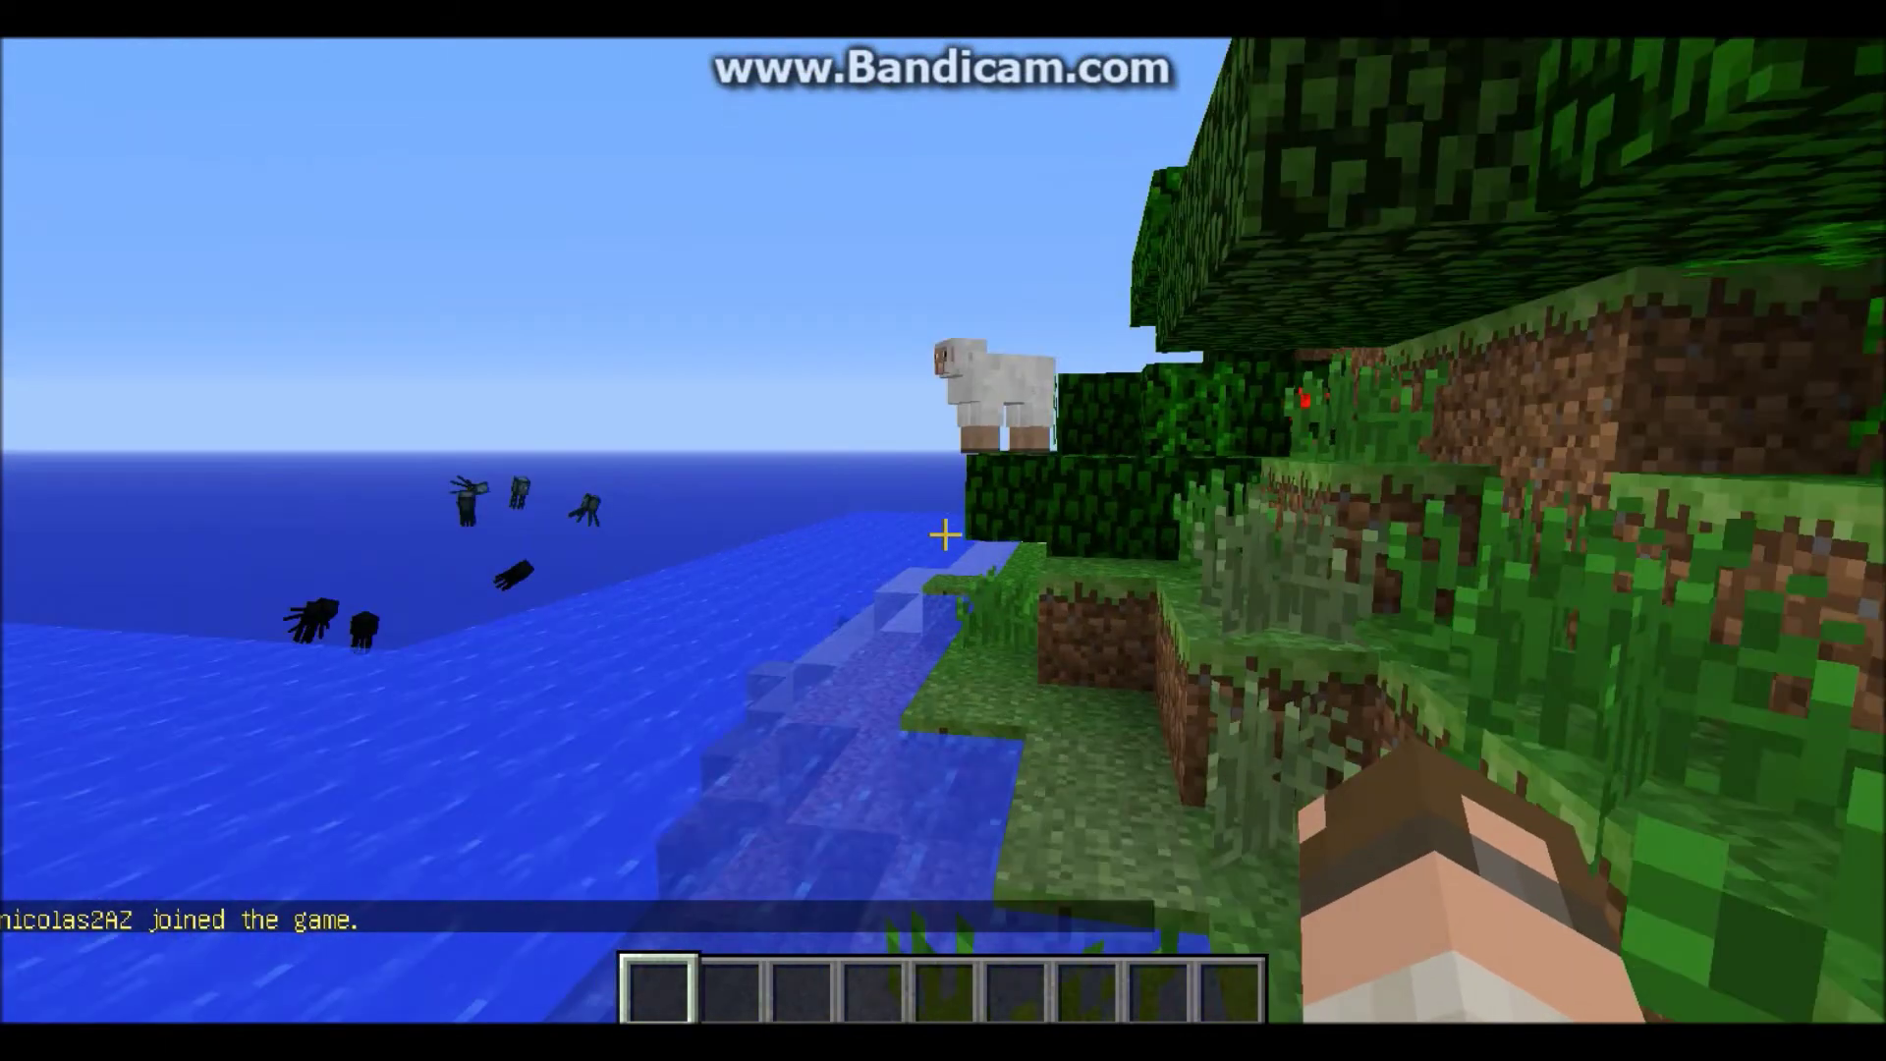
key(w)
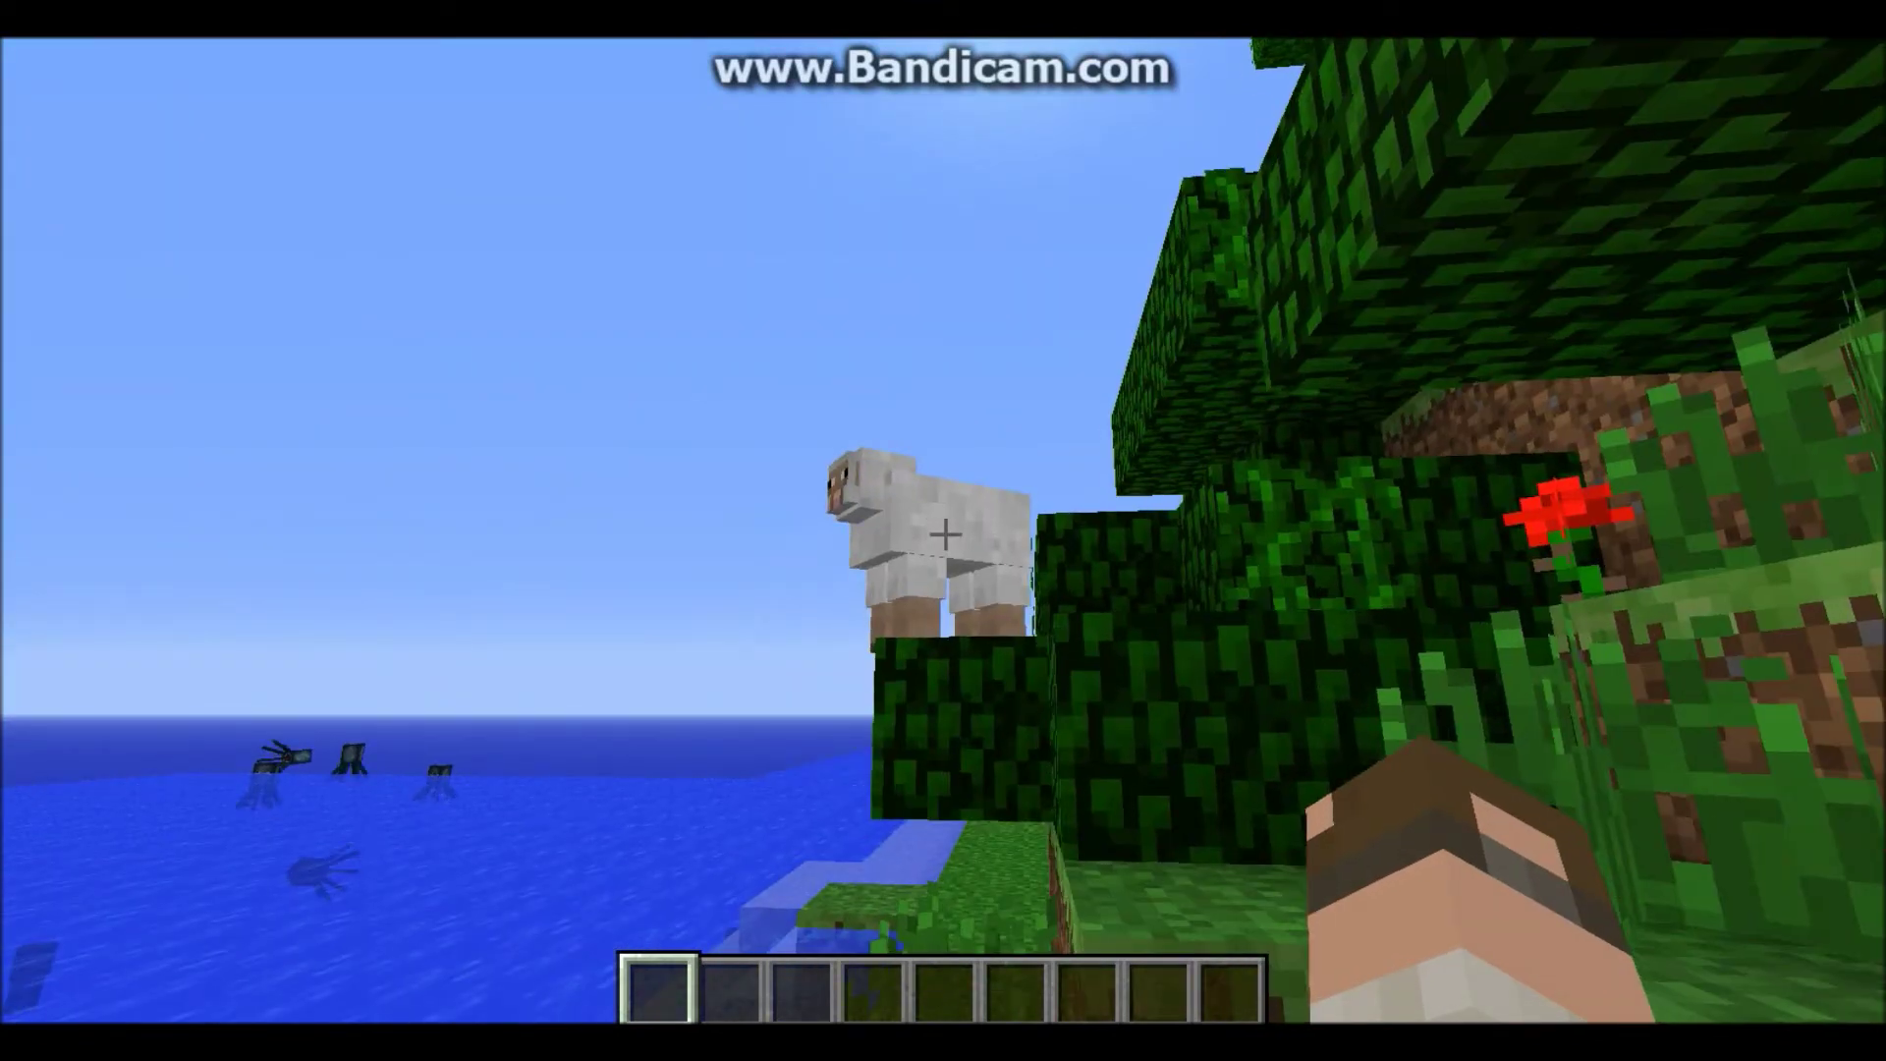
key(w)
click(943, 533)
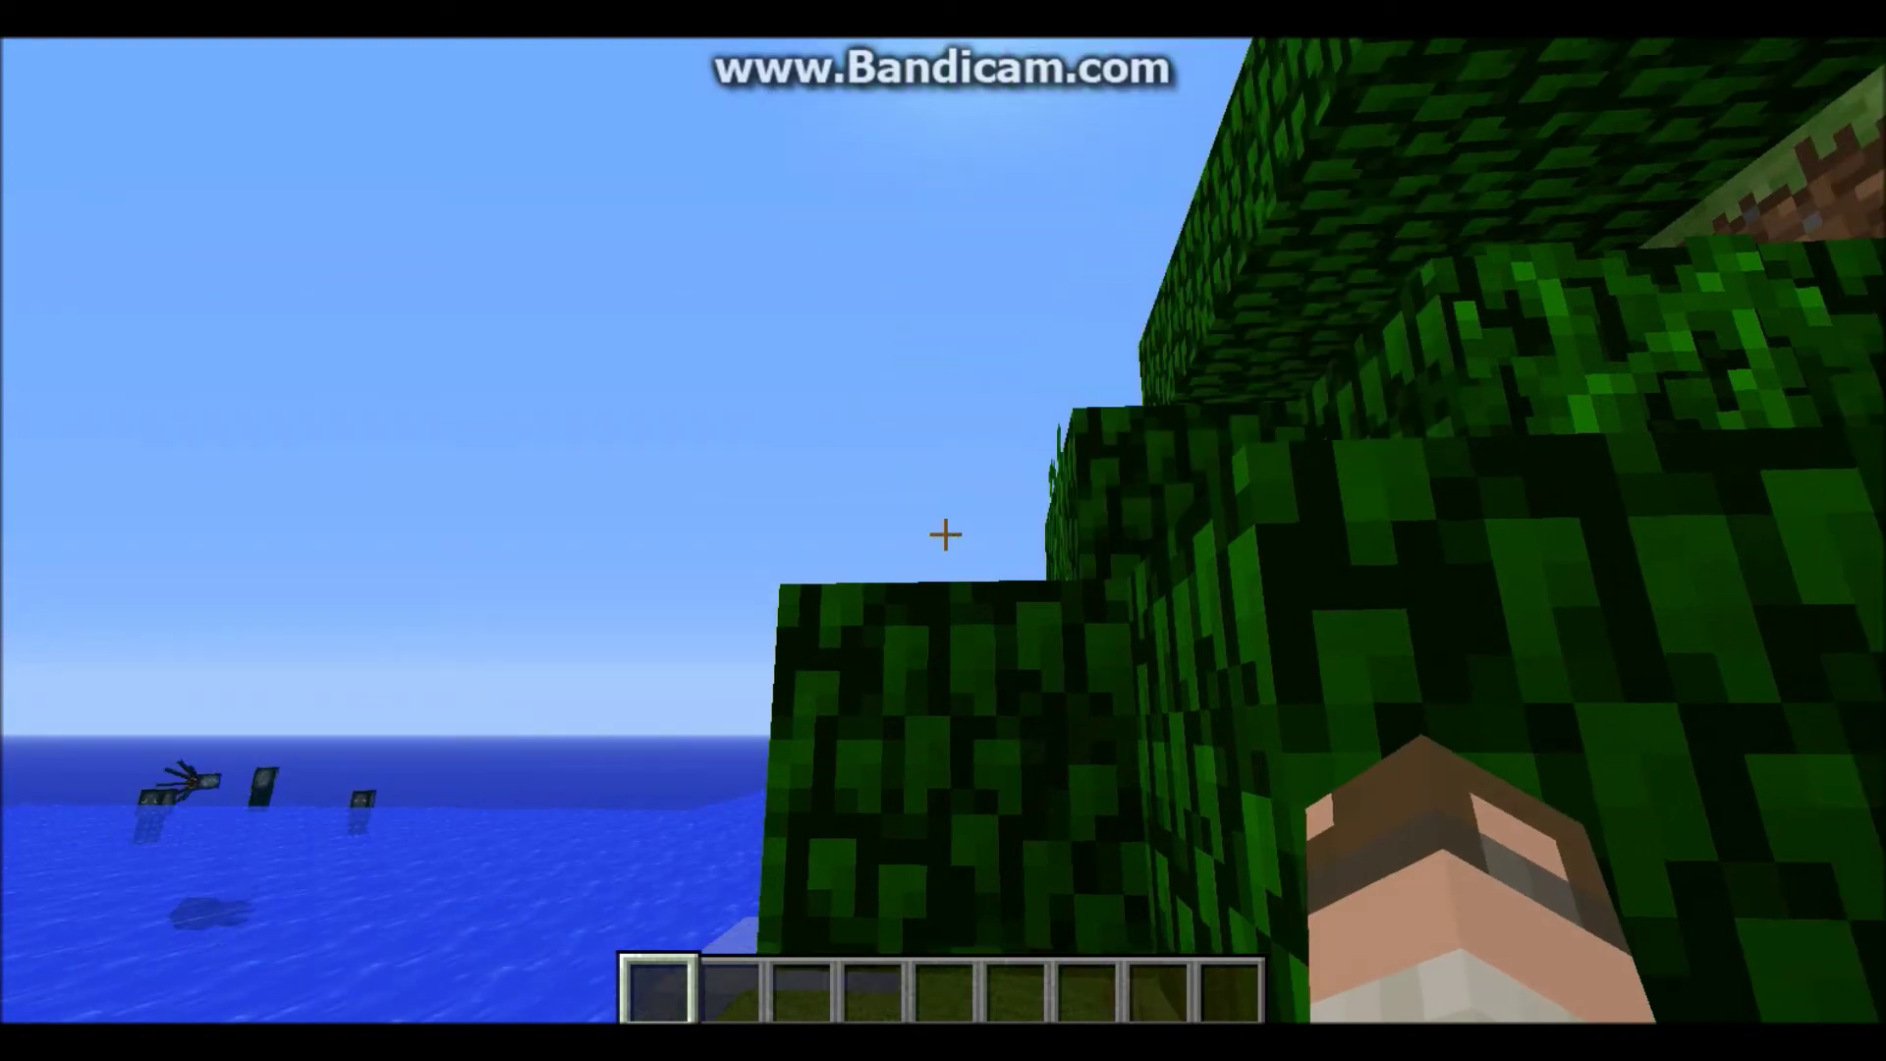
- Disconnect from the server, quit the game and close Minecraft Launcher
key(Escape)
click(927, 700)
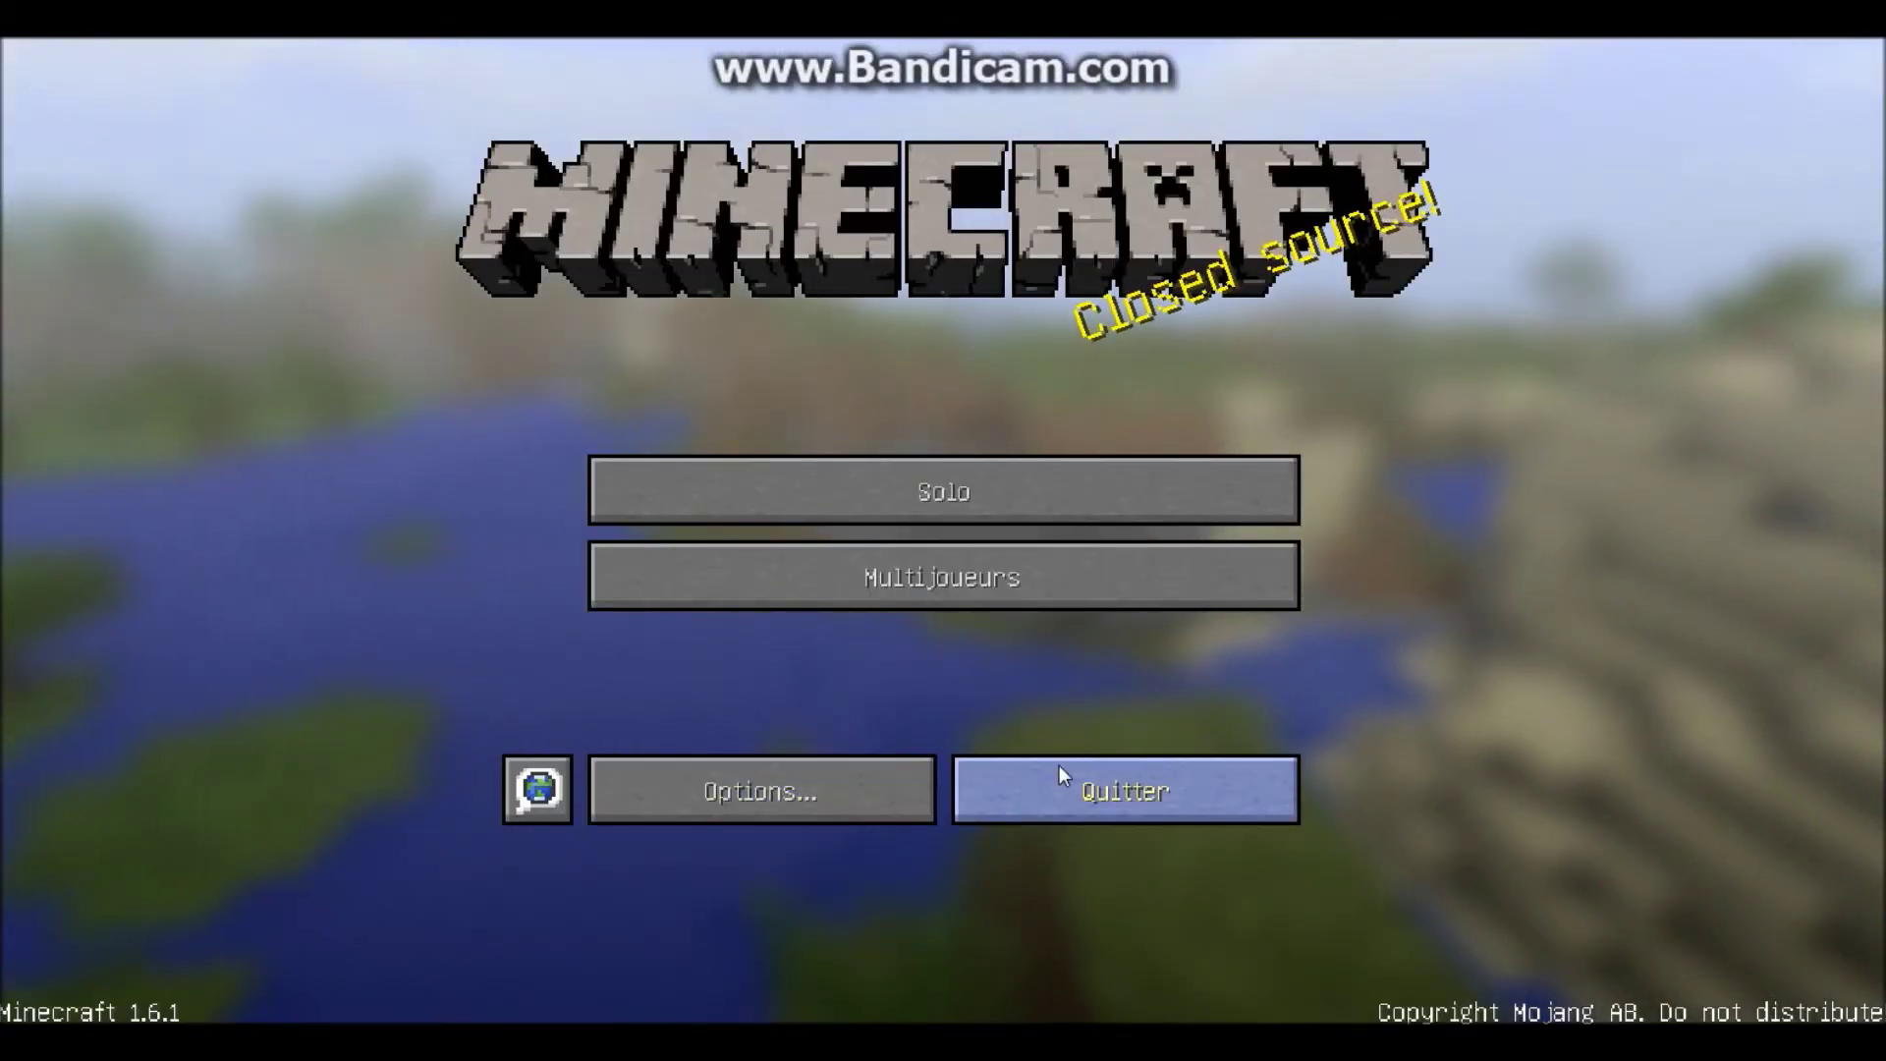
click(1059, 764)
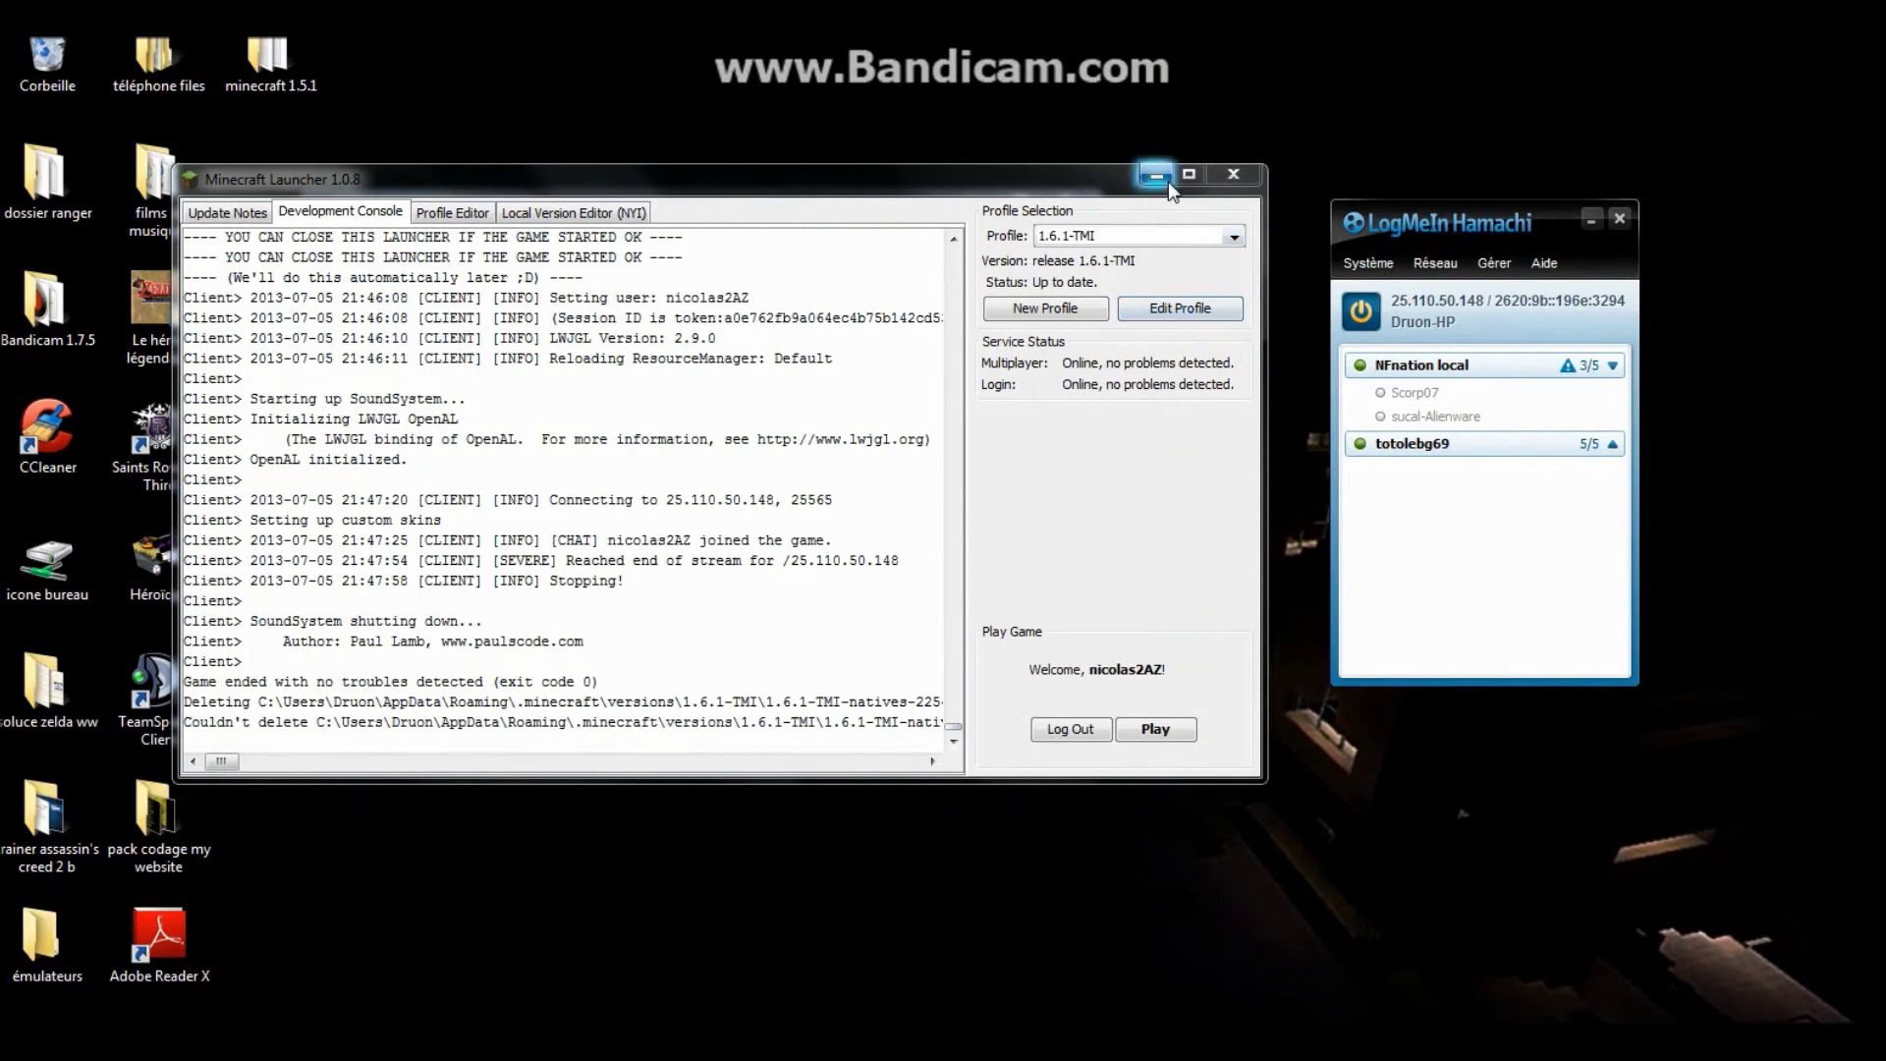
click(1233, 174)
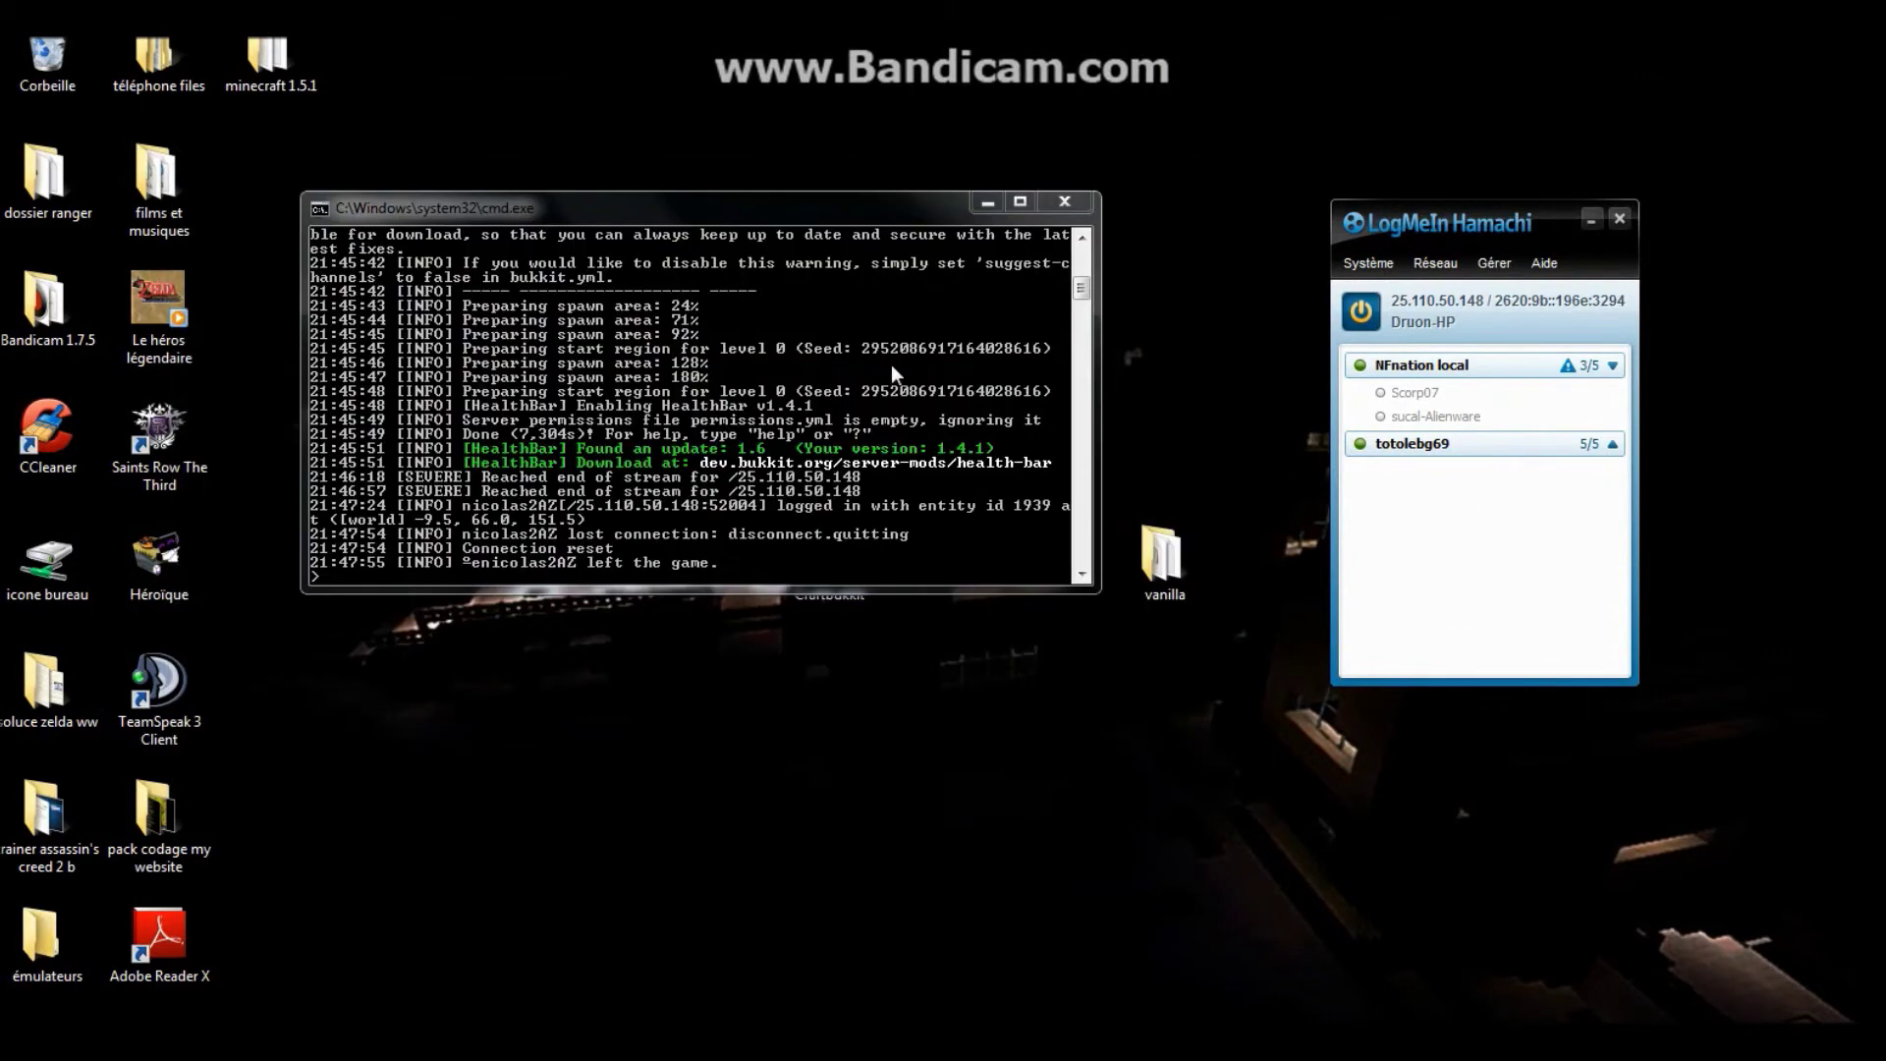
- Shut down the server with the stop command in its console, dismiss the console and close the LogMeIn Hamachi window
click(886, 439)
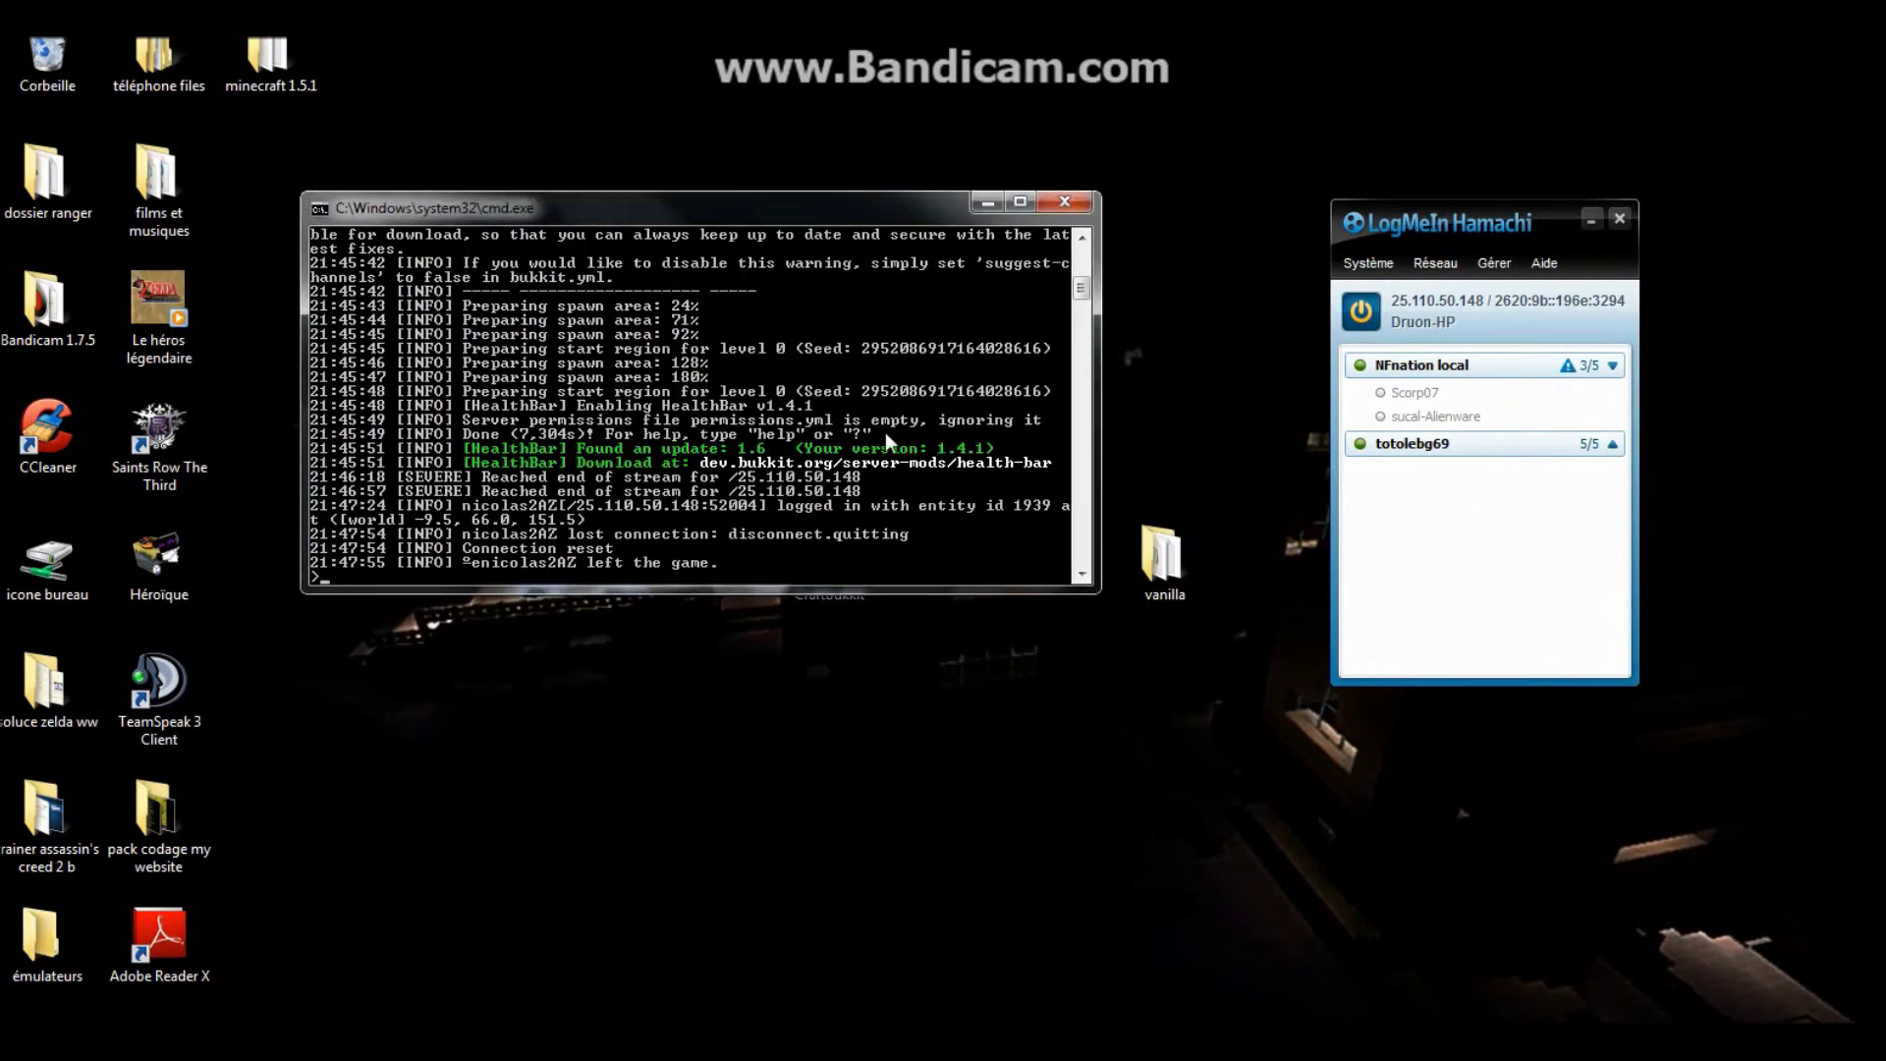
text(stop)
key(Return)
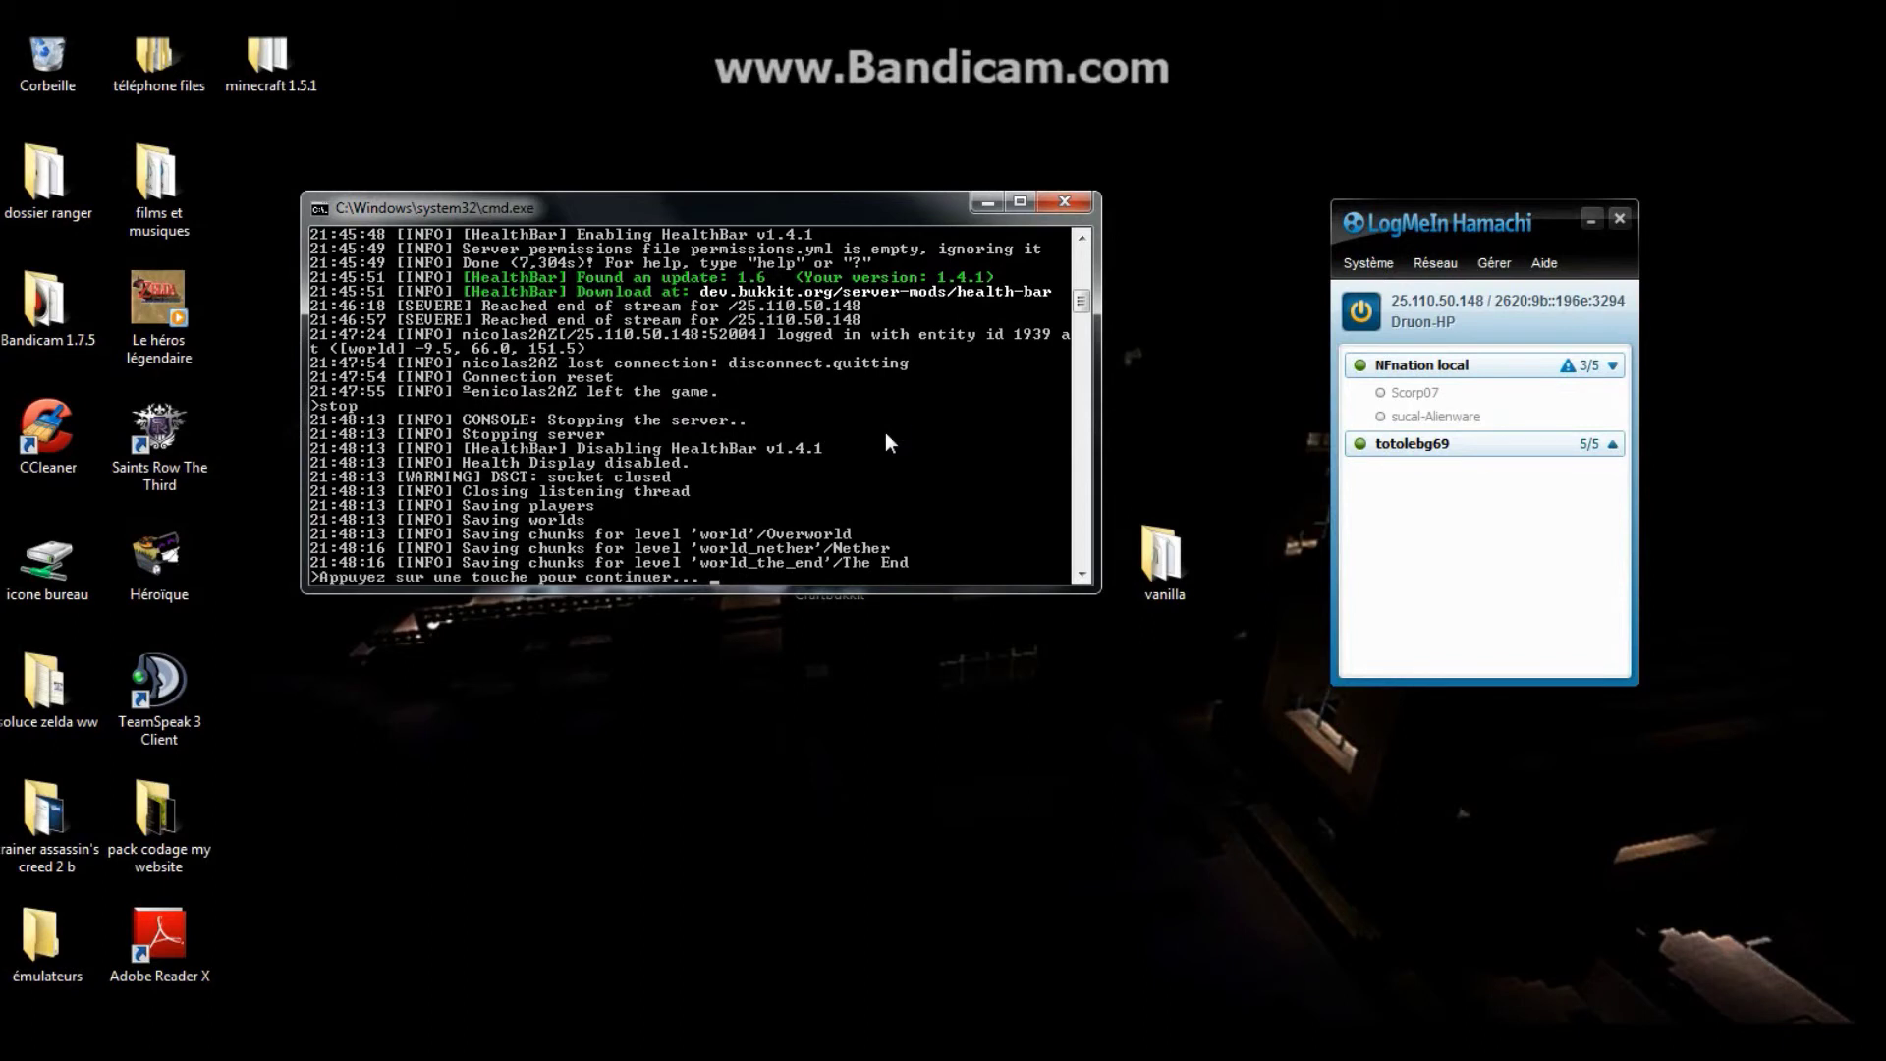
key(Return)
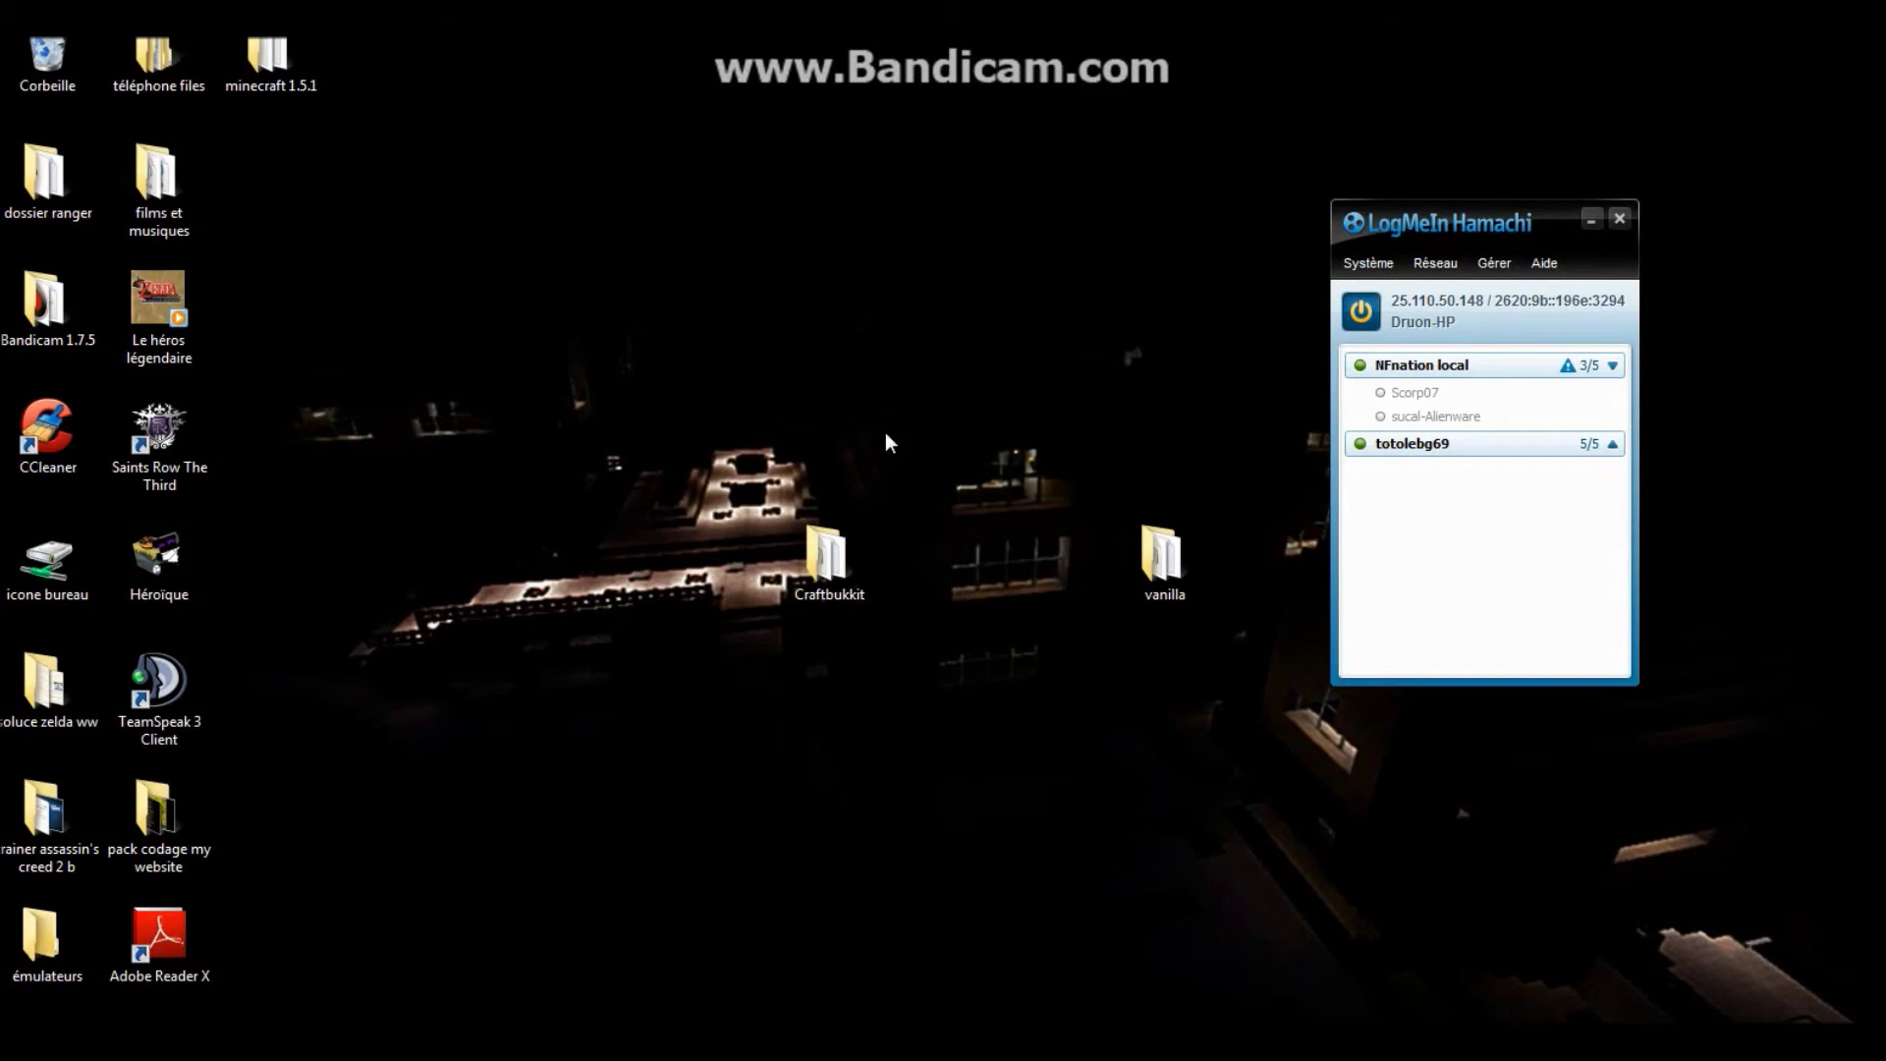
click(1619, 219)
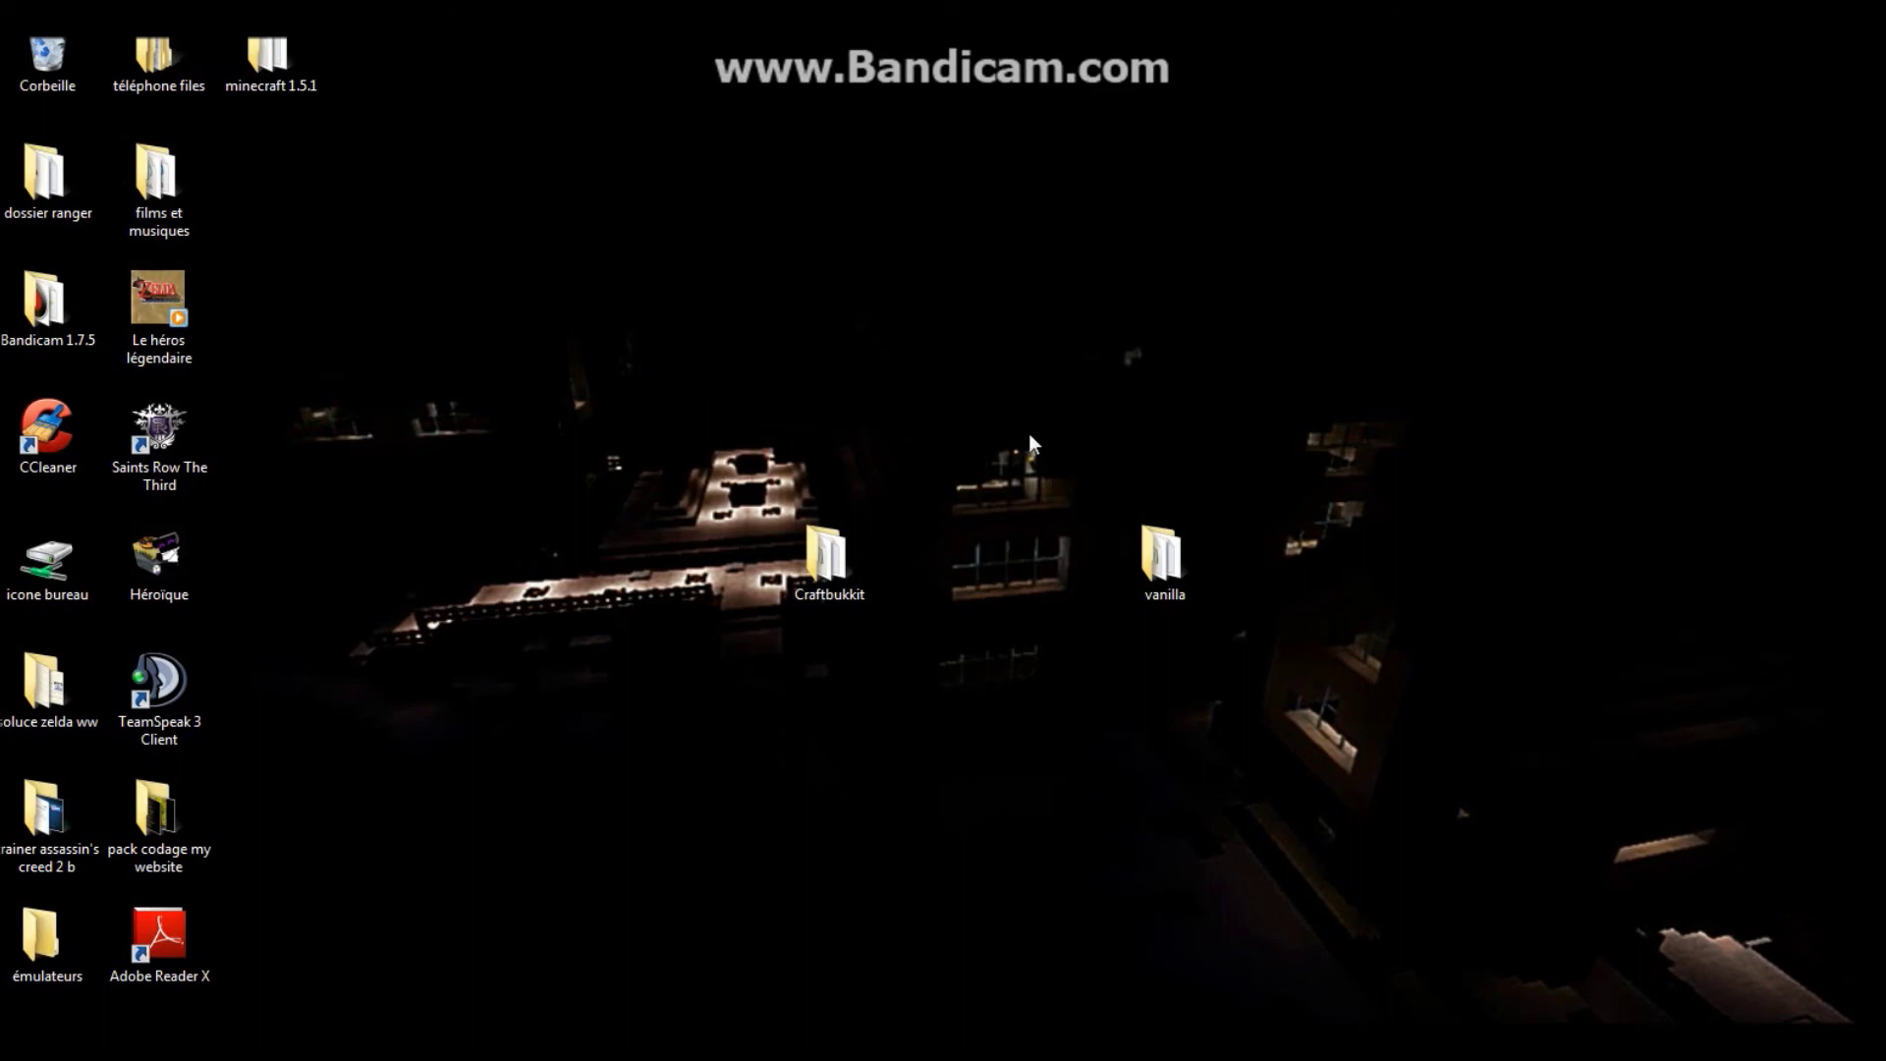
- Move the Craftbukkit folder on the desktop farther away from the vanilla folder and clear the selection
drag(851, 527, 745, 538)
mouse_move(1111, 556)
mouse_down()
mouse_move(1247, 568)
mouse_move(1111, 550)
mouse_up()
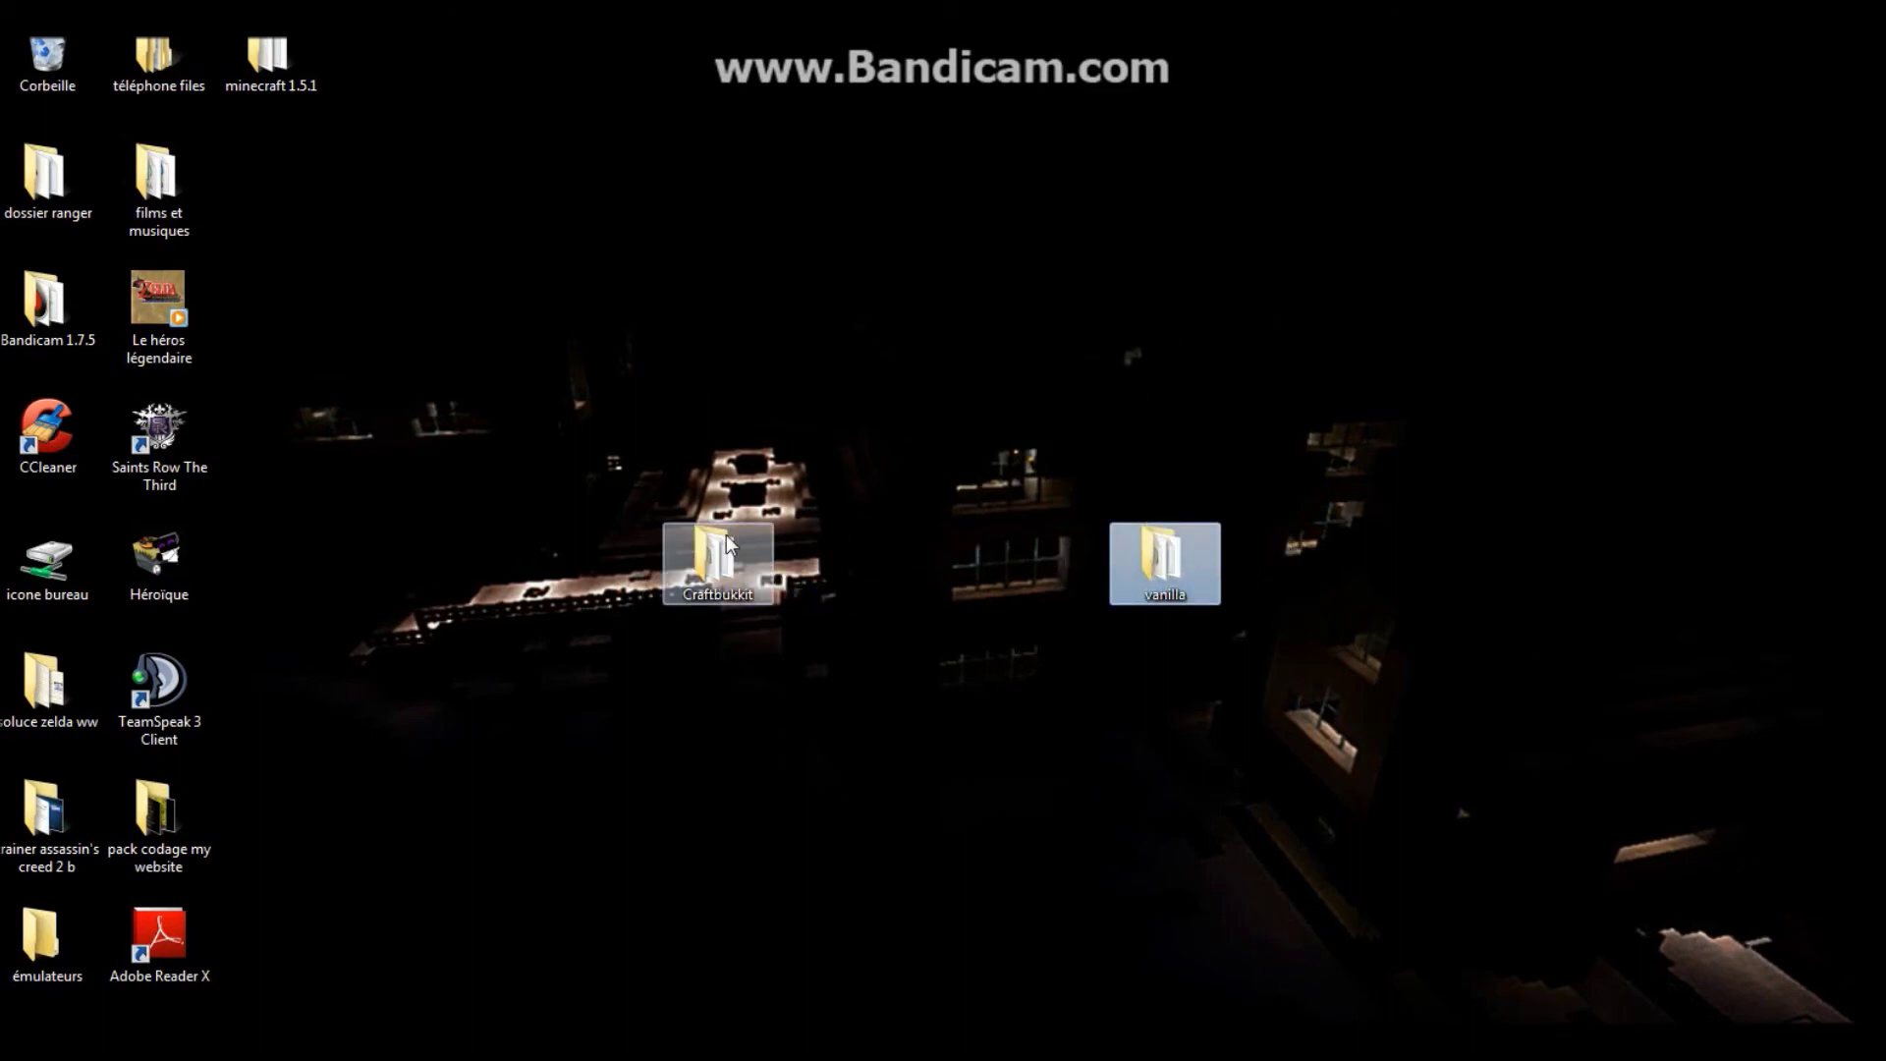
click(934, 556)
drag(931, 254, 928, 858)
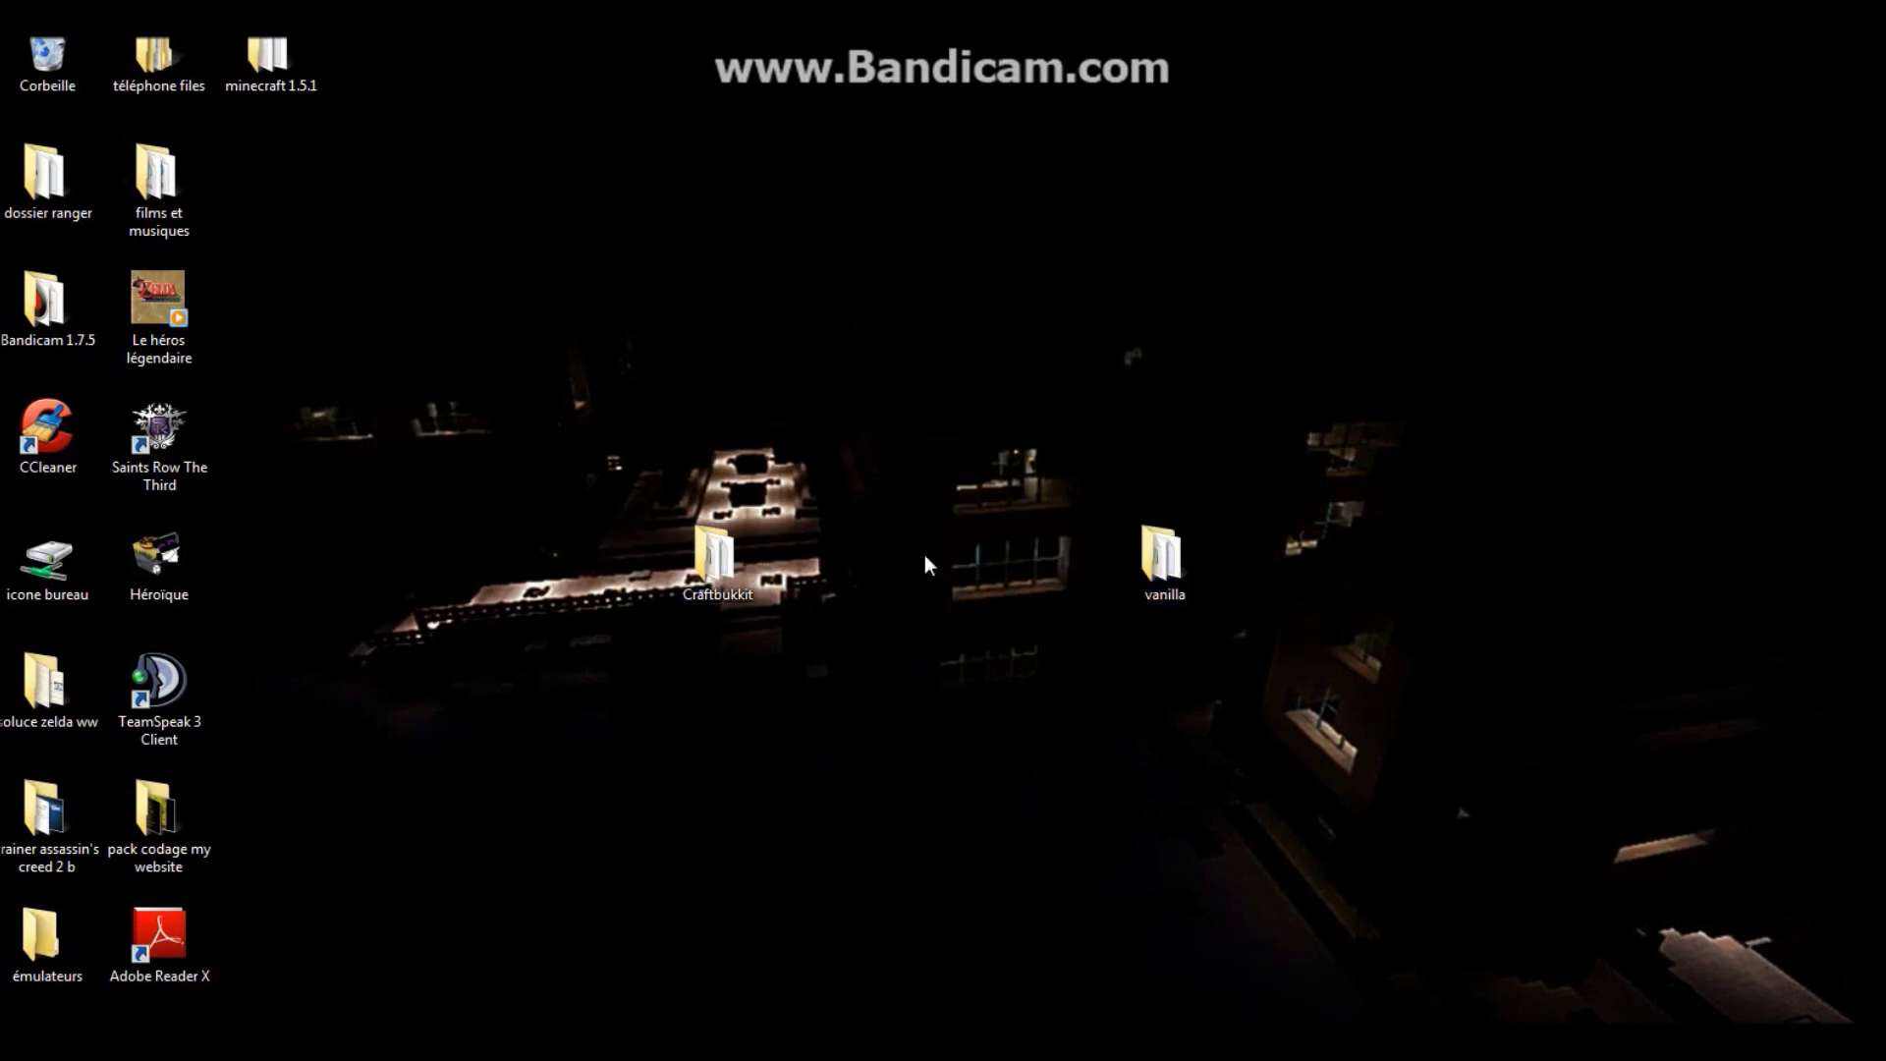
drag(959, 327, 958, 903)
drag(913, 358, 904, 775)
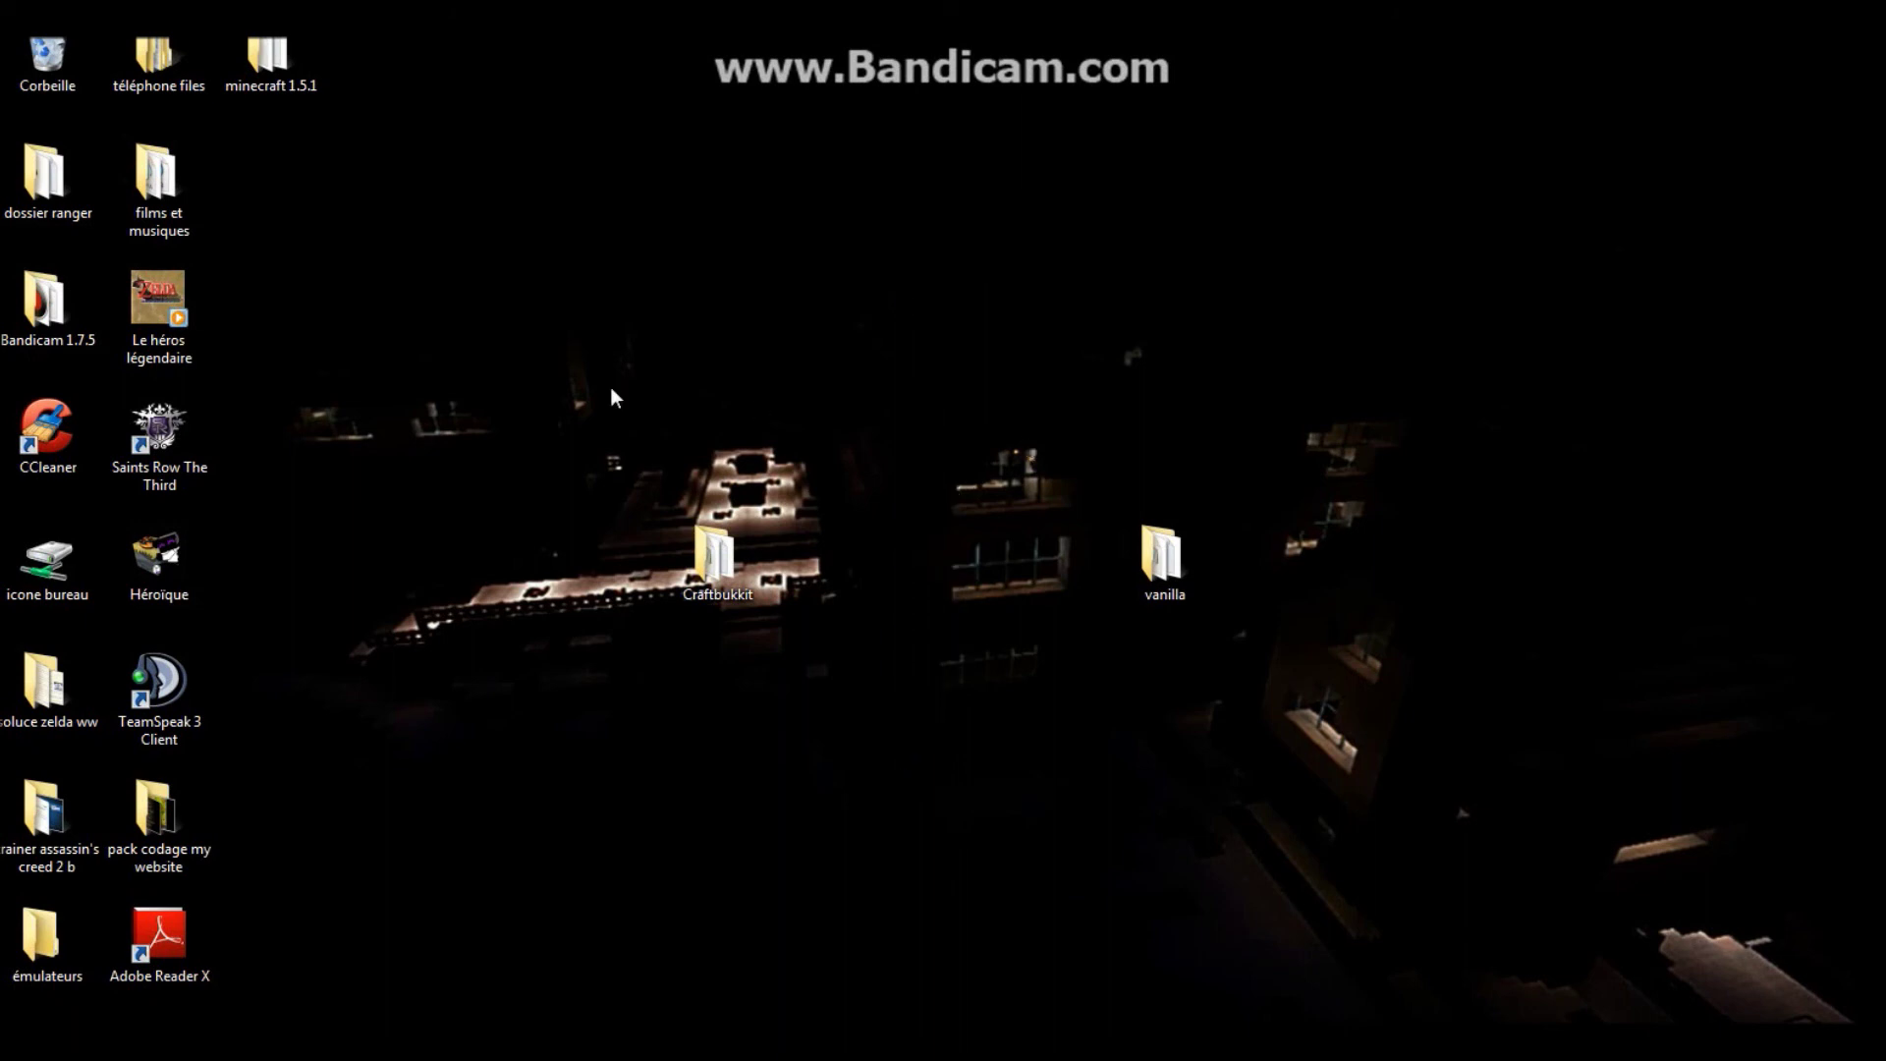